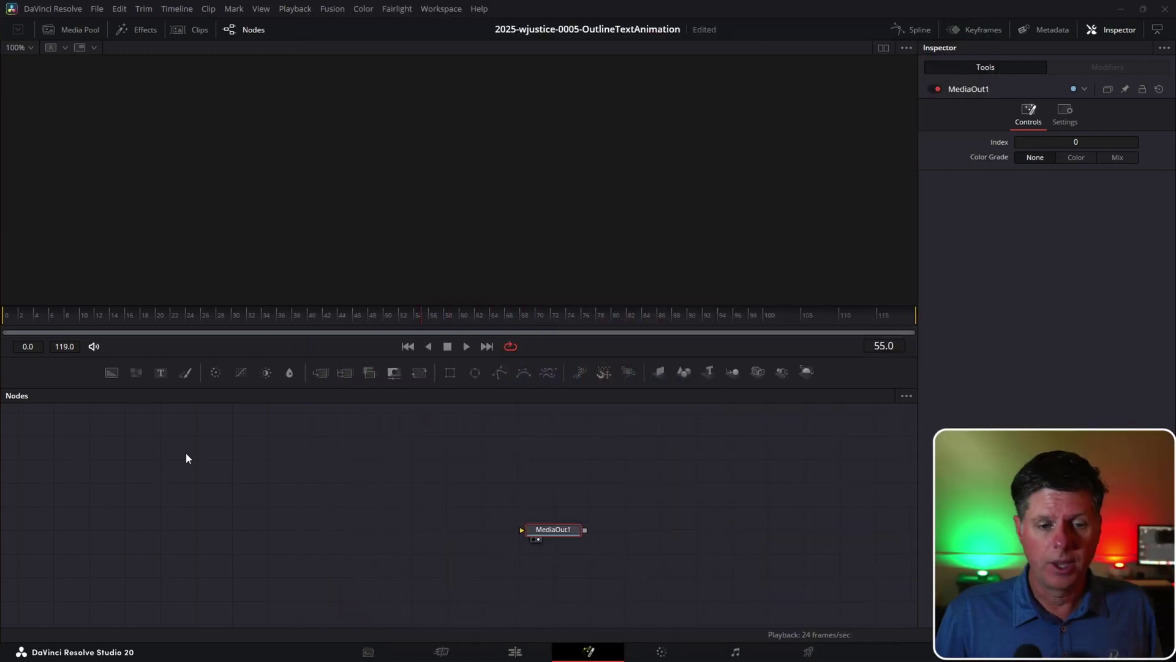
Add an sText node to the node graph and place it to the upper left of MediaOut1
key("shift+space")
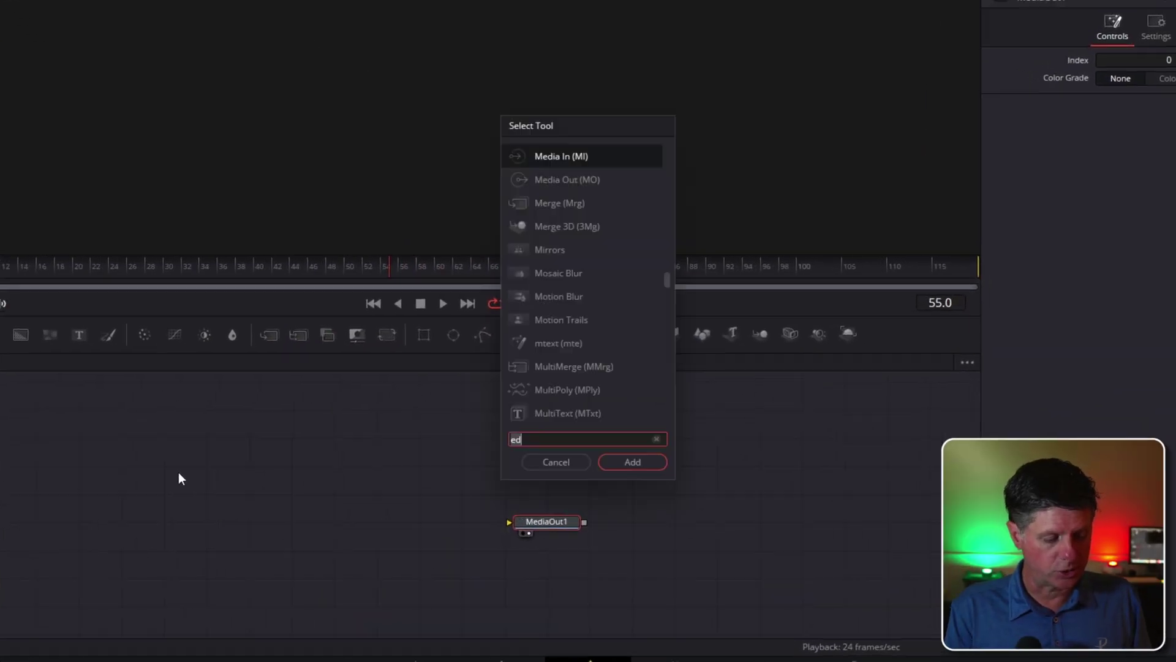
type("stext")
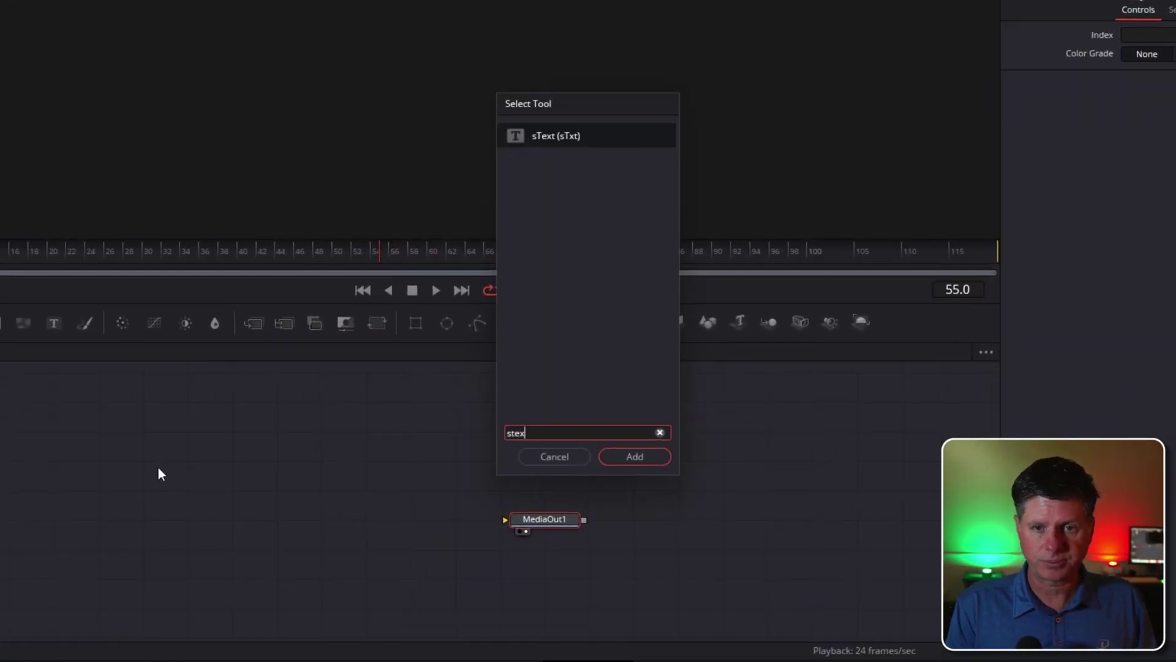
key("Return")
left_click_drag(531, 549, 222, 430)
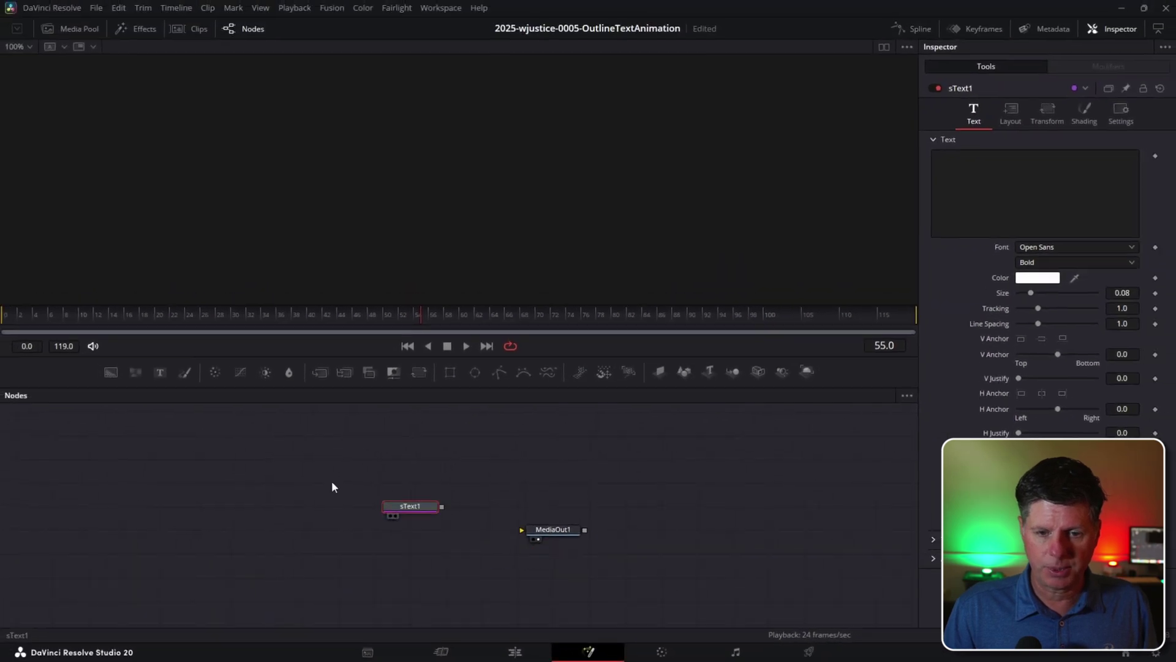
Enter RESOLVE as the sText1 text and style it in the Anta font at size 0.1929
left_click(1019, 186)
type("RES")
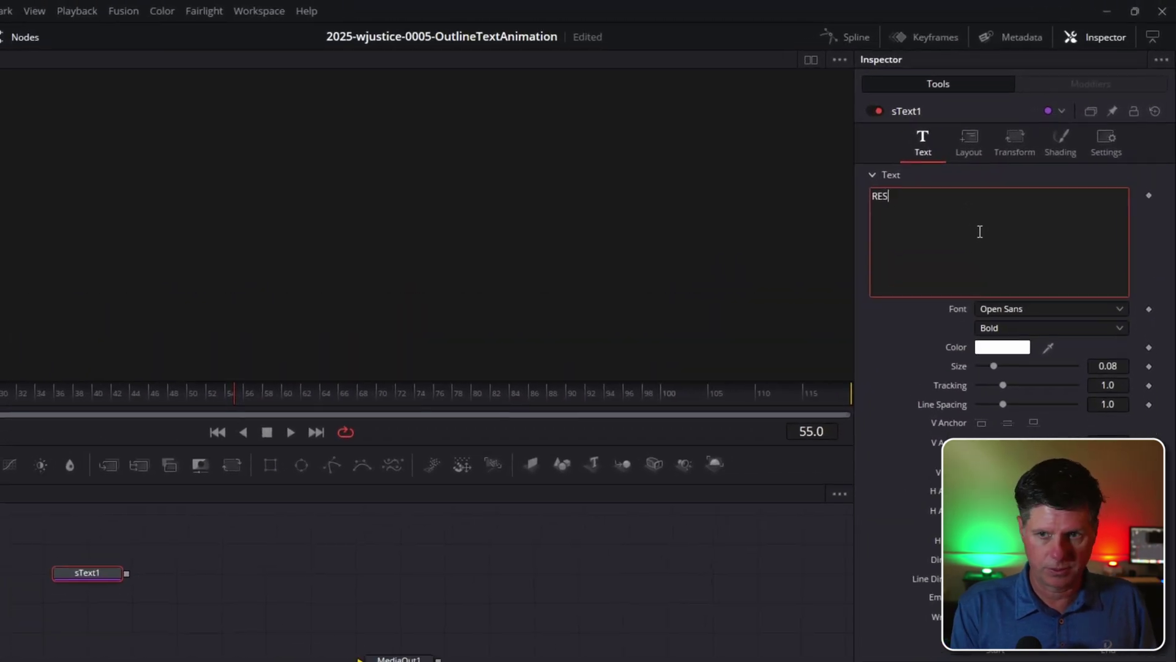
type("OLVE1")
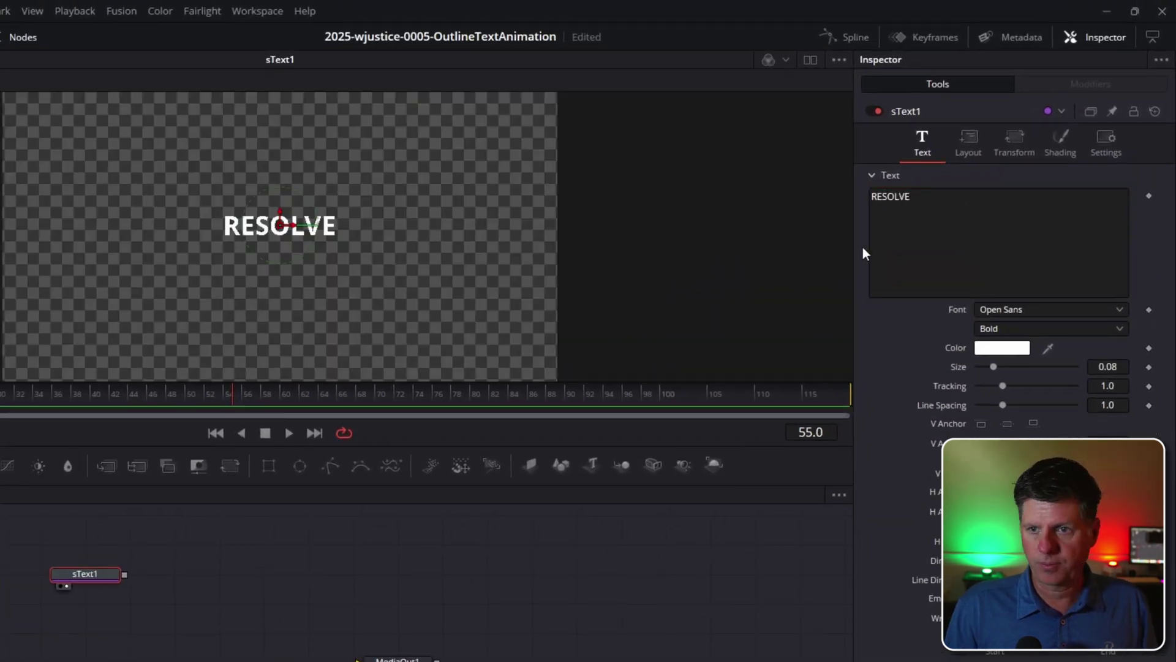
left_click(1024, 312)
scroll(1030, 340, "up", 5)
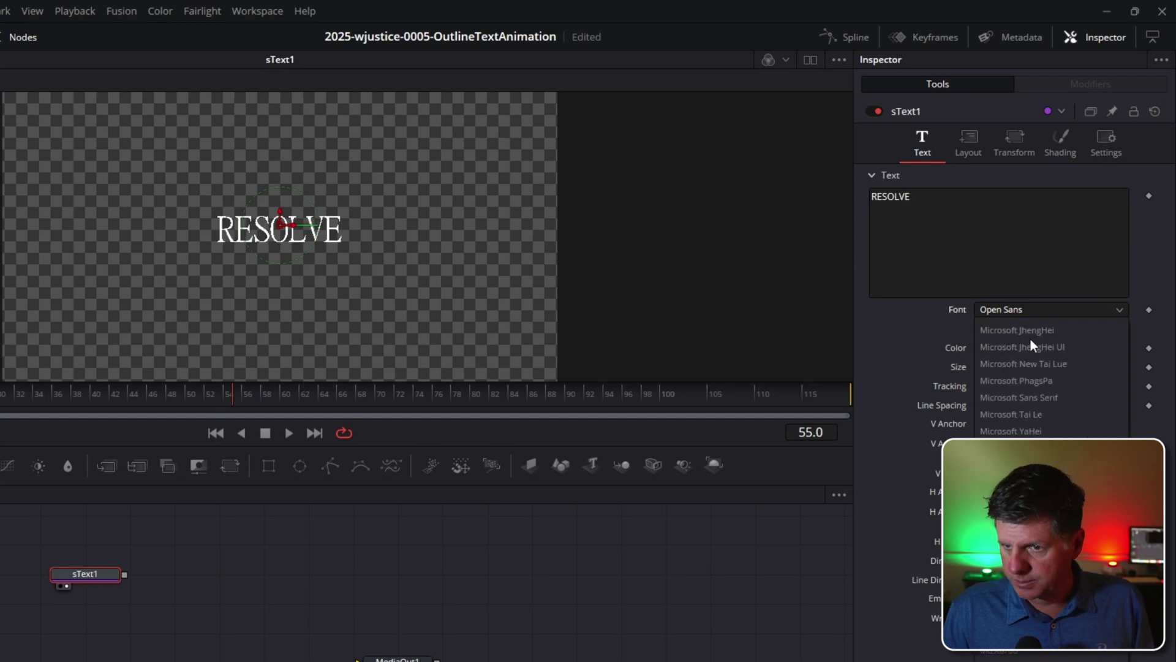
left_click(1031, 347)
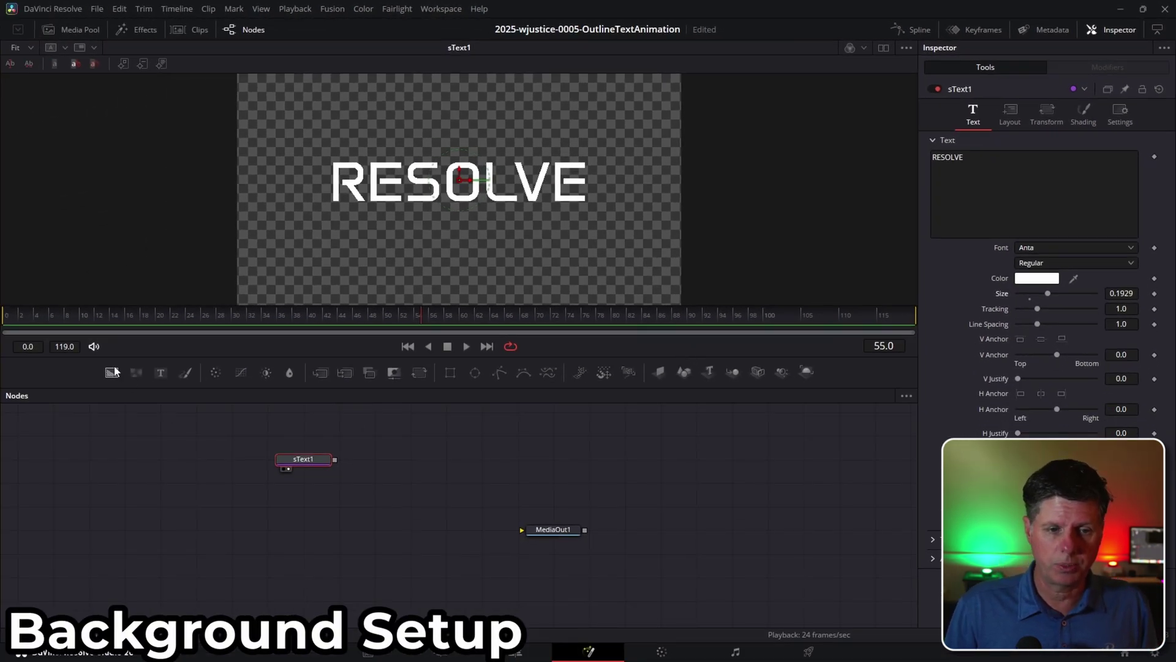
Connect a Background node to MediaOut1 and make it transparent with an alpha of 0.0
left_click_drag(101, 578, 619, 576)
left_click(100, 579)
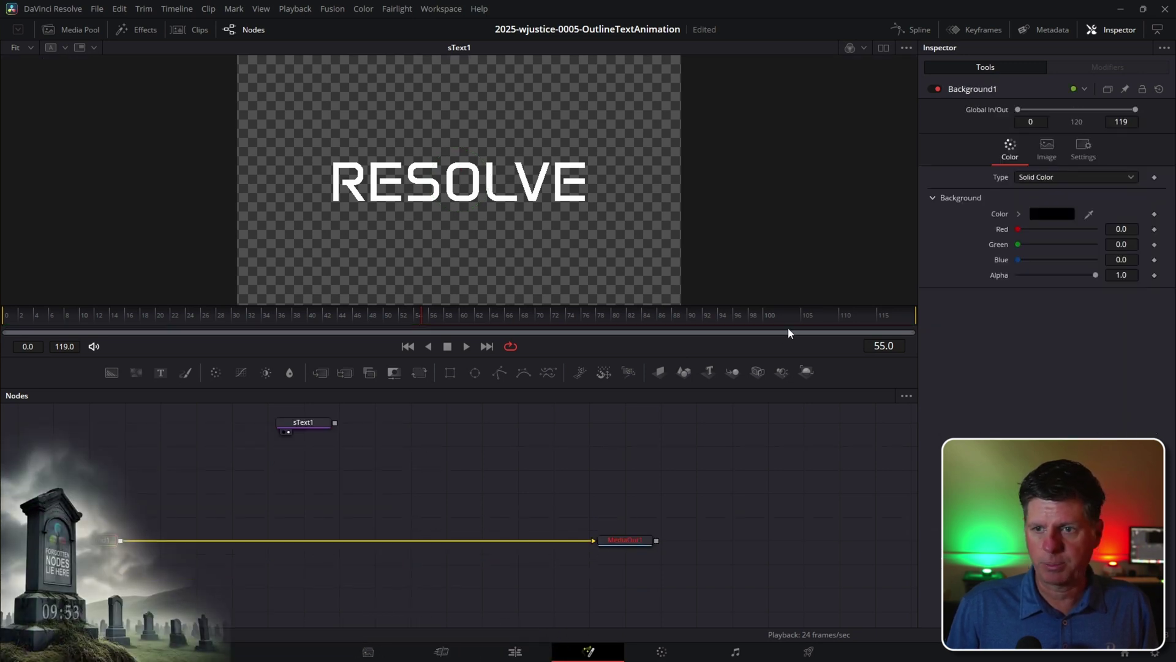
left_click_drag(1095, 275, 976, 278)
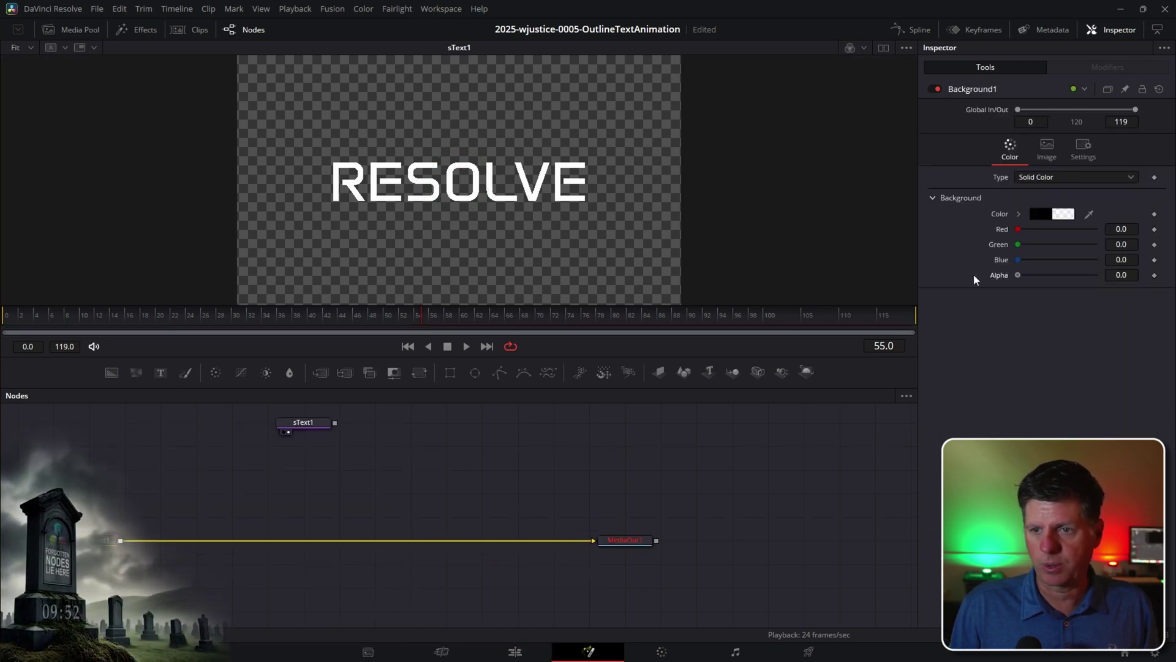
left_click_drag(345, 485, 169, 545)
Add an sRender node beside sText1 and feed the text shape into it
left_click(354, 432)
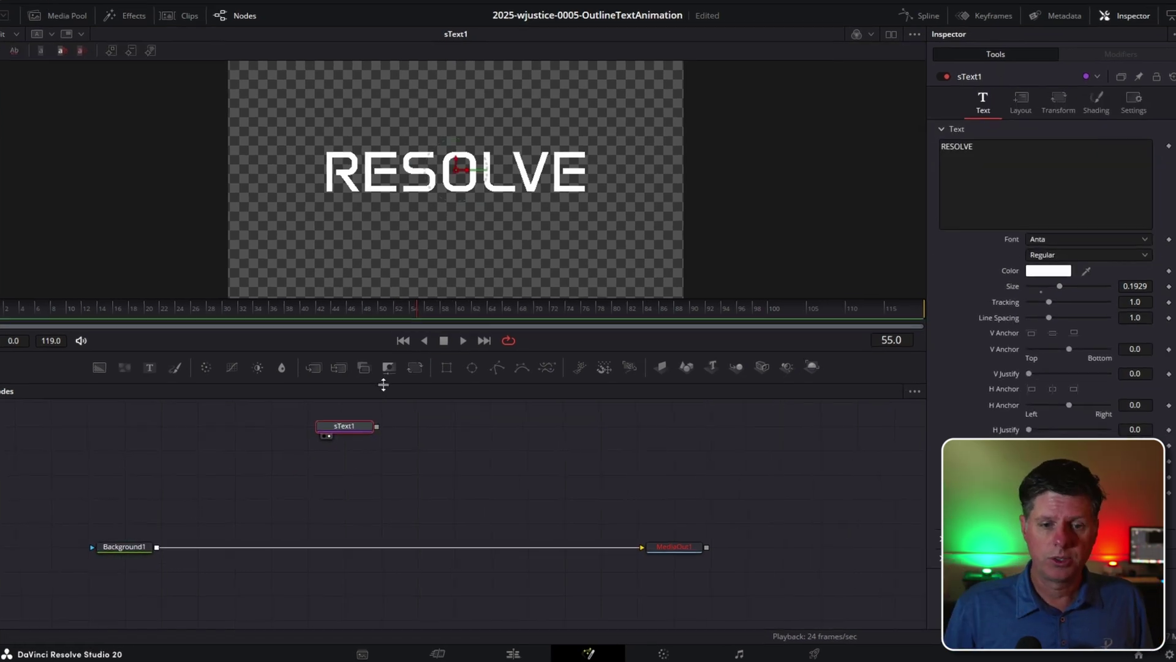
left_click_drag(332, 429, 302, 426)
key("shift+space")
type("stex")
key("BackSpace")
key("BackSpace")
key("BackSpace")
type("r")
key("Down")
key("Return")
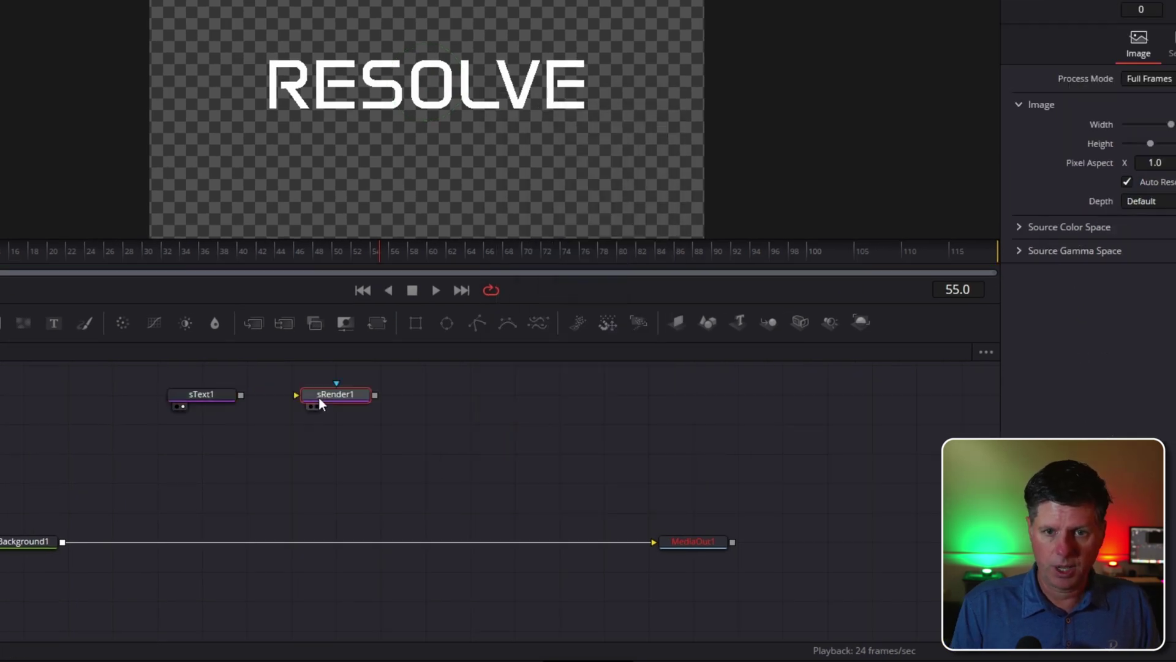
left_click_drag(240, 395, 297, 394)
Merge sRender1 over Background1 and show MediaOut1 in the viewer
left_click_drag(375, 394, 411, 393)
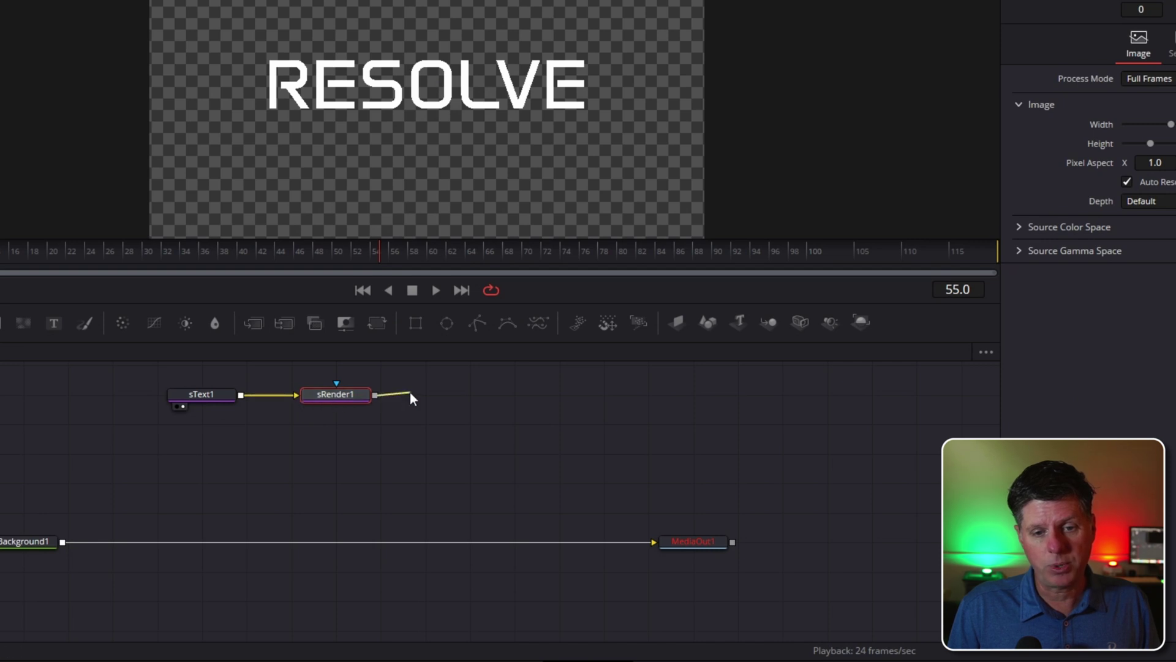
left_click_drag(212, 471, 62, 542)
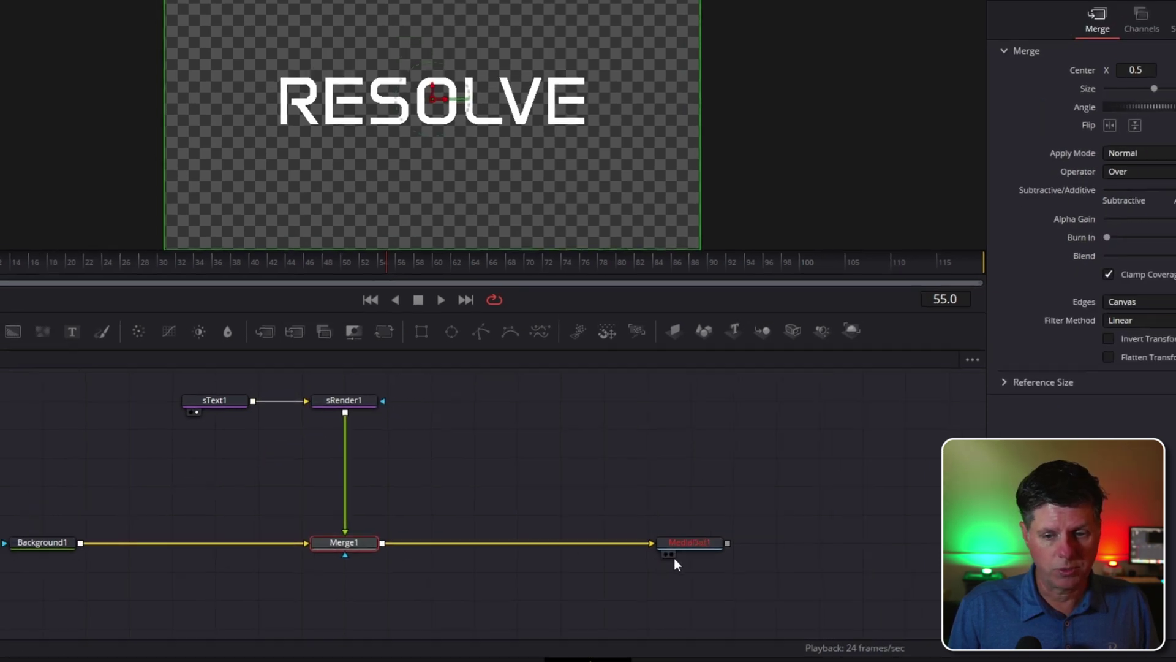
left_click(673, 546)
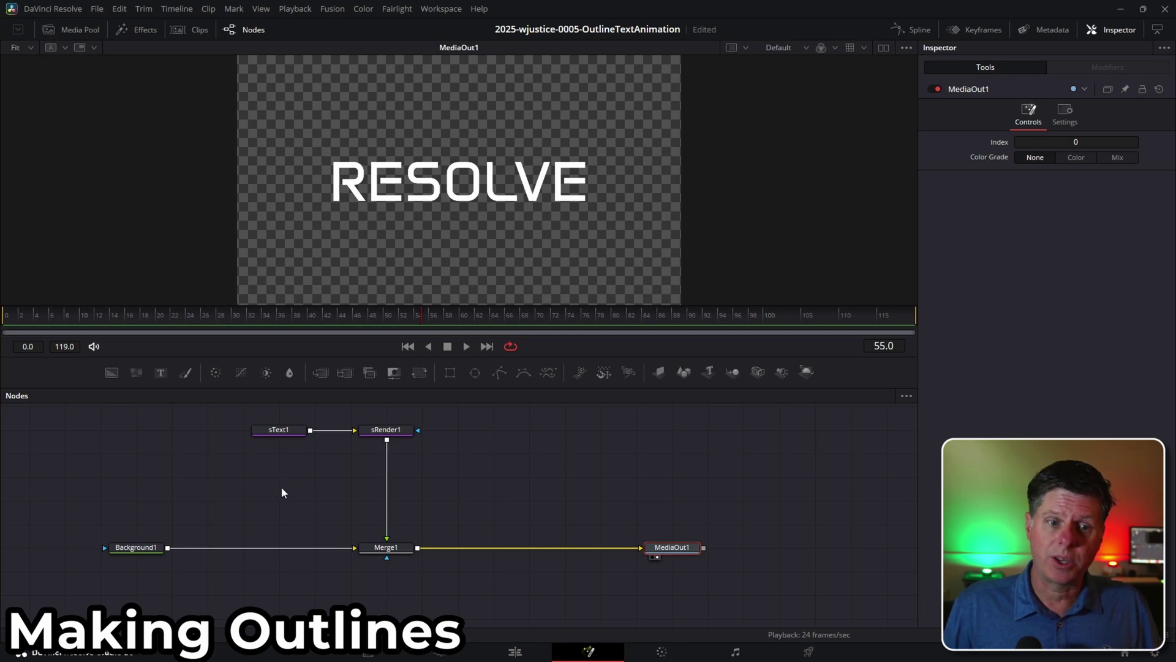
Add an sOutline node, feed sText1 into it and show the outline in the viewer
left_click(226, 476)
key("shift+space")
type("sout")
key("Return")
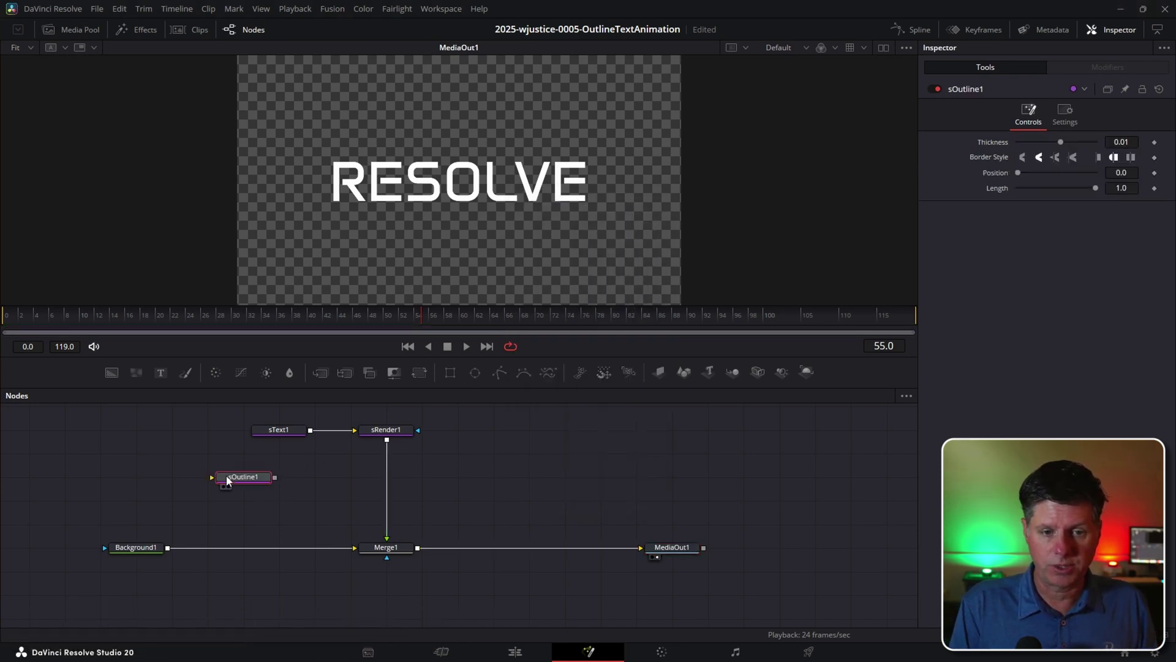
left_click_drag(297, 461, 212, 482)
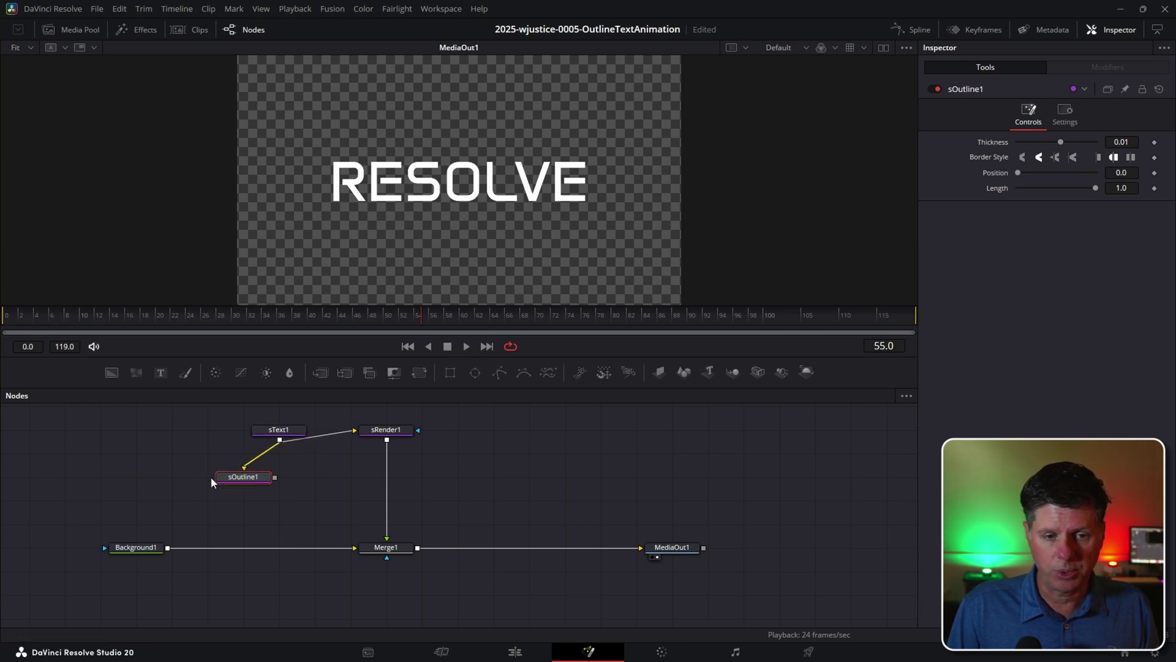
key("1")
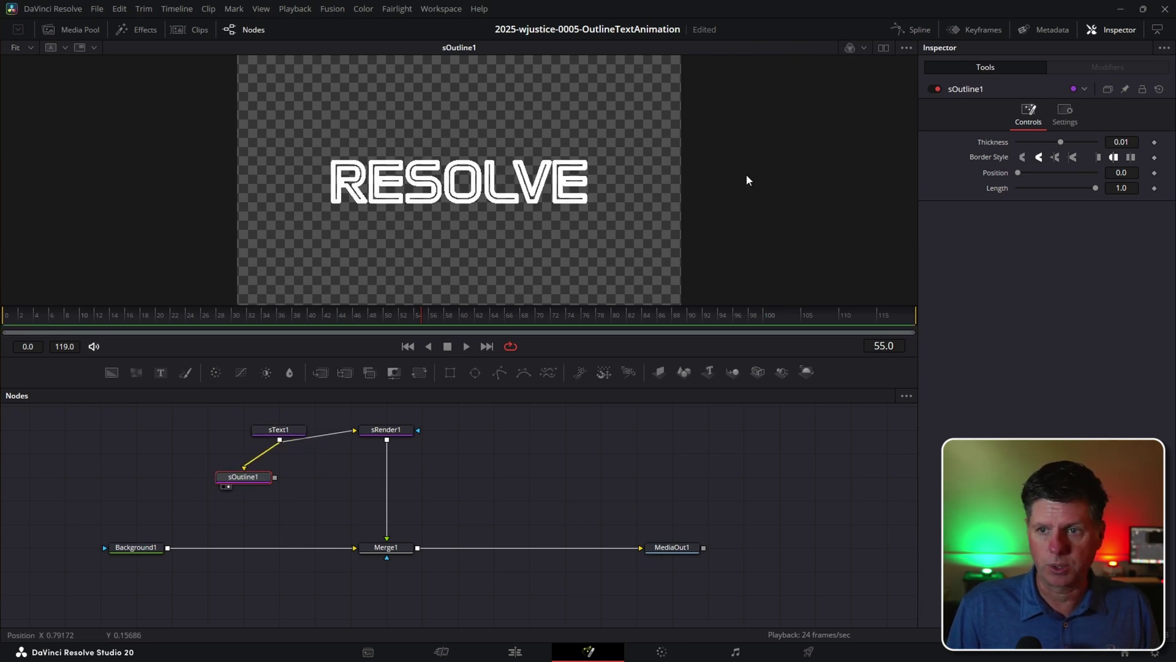
Slightly widen the letter spacing of sText1 and set the sOutline1 thickness to 0.0073
scroll(747, 180, "down", 1)
left_click_drag(1124, 142, 1118, 142)
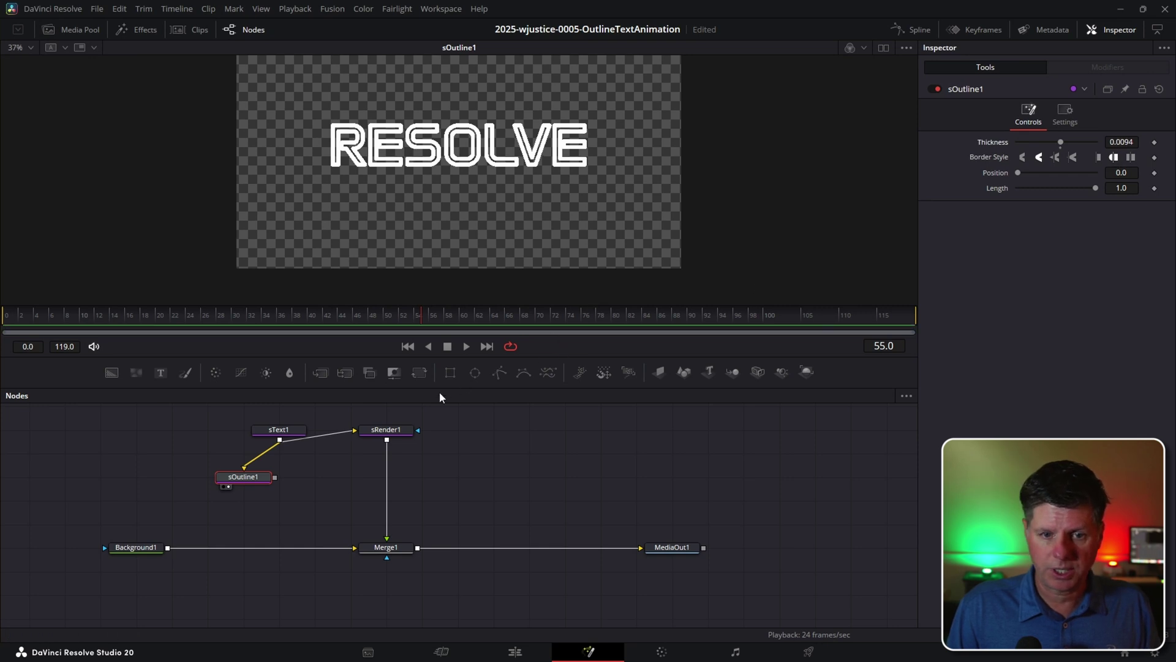
left_click(298, 431)
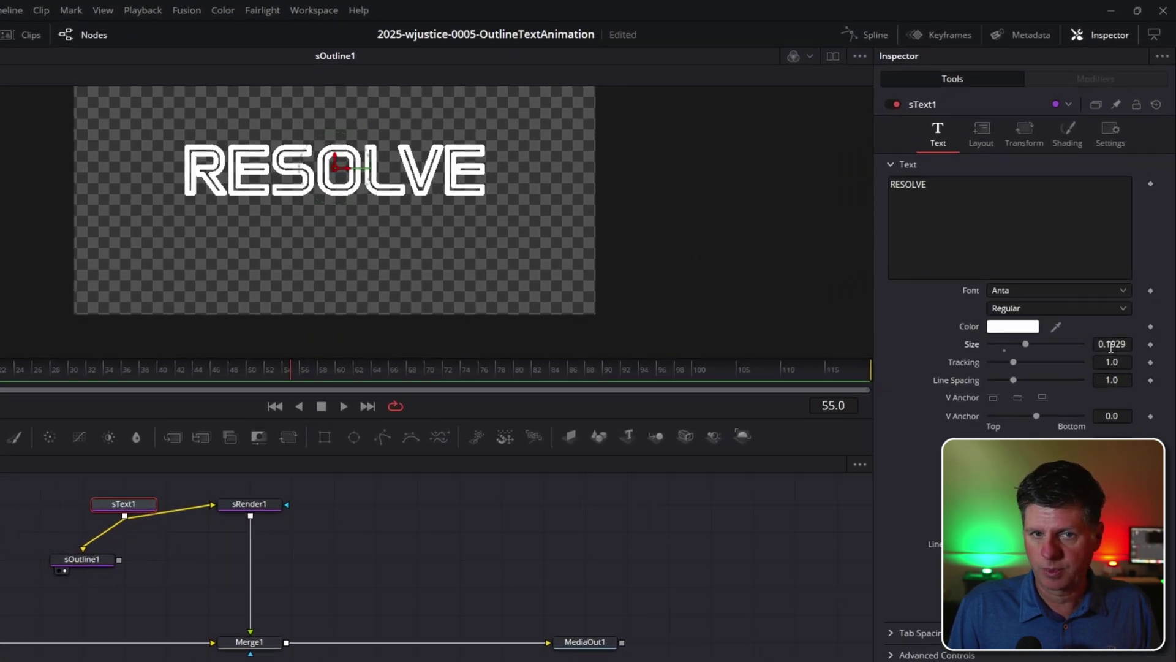
scroll(248, 446, "down", 2)
left_click(249, 446)
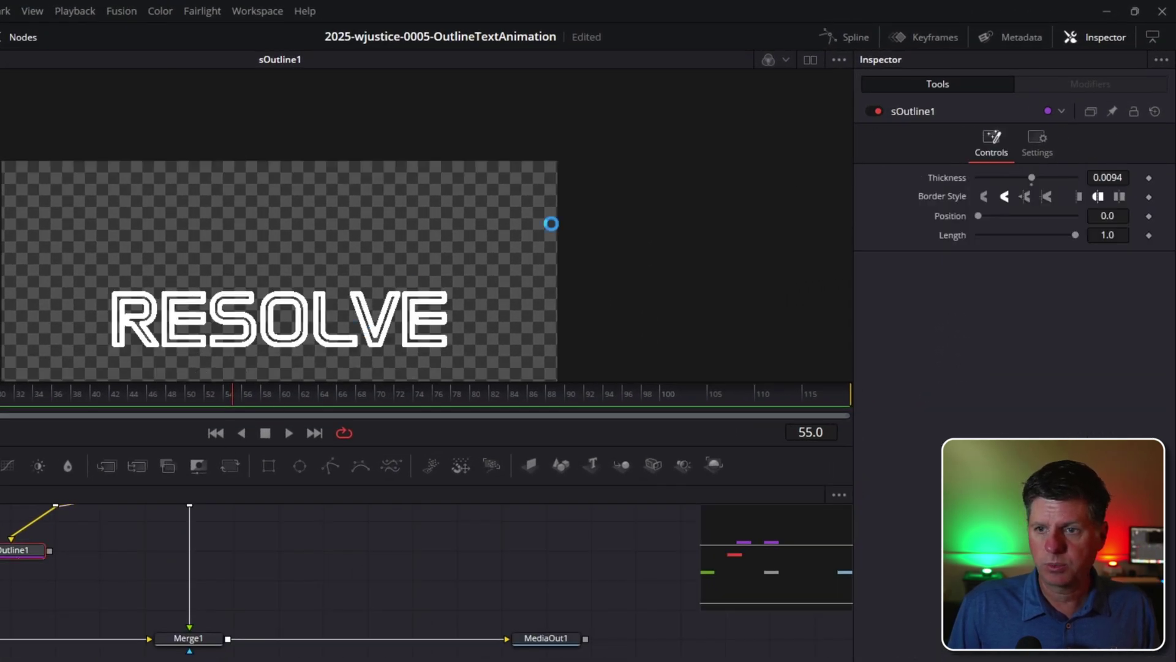
scroll(551, 223, "down", 2)
mouse_move(1116, 175)
left_mouse_down()
mouse_move(1069, 177)
mouse_move(1113, 177)
left_mouse_up()
Keyframe the sOutline1 length from 0.0 at frame 0 to 1.0 at frame 20 and play the animation
left_click_drag(1075, 234, 1049, 235)
left_click_drag(974, 210, 973, 234)
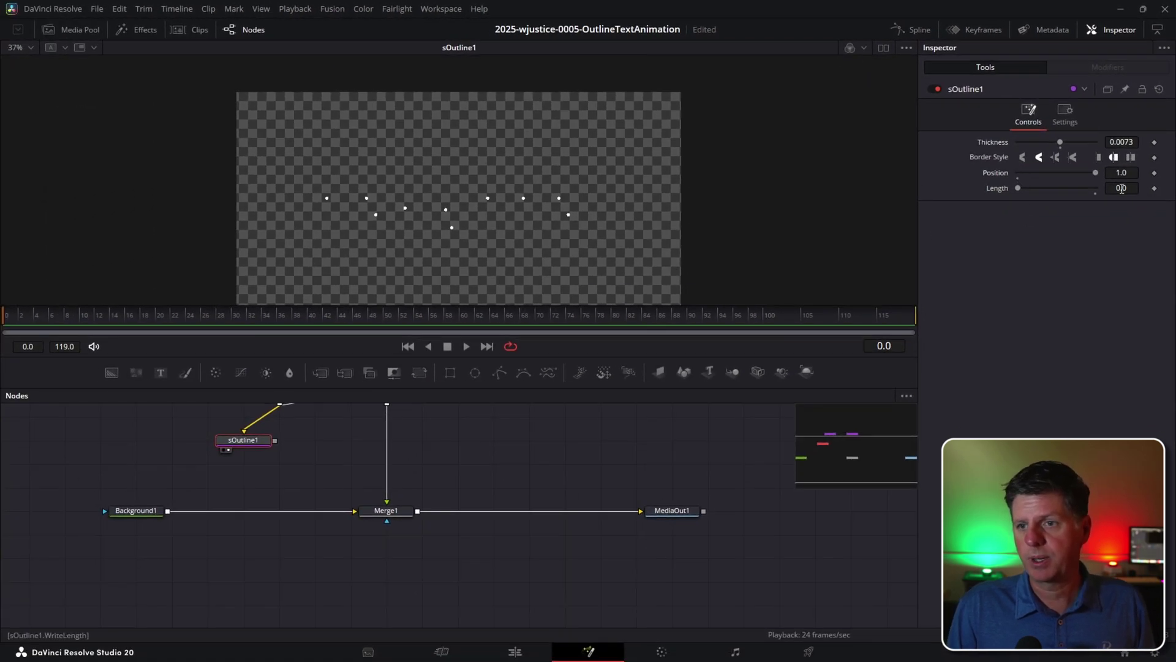
left_click(1155, 189)
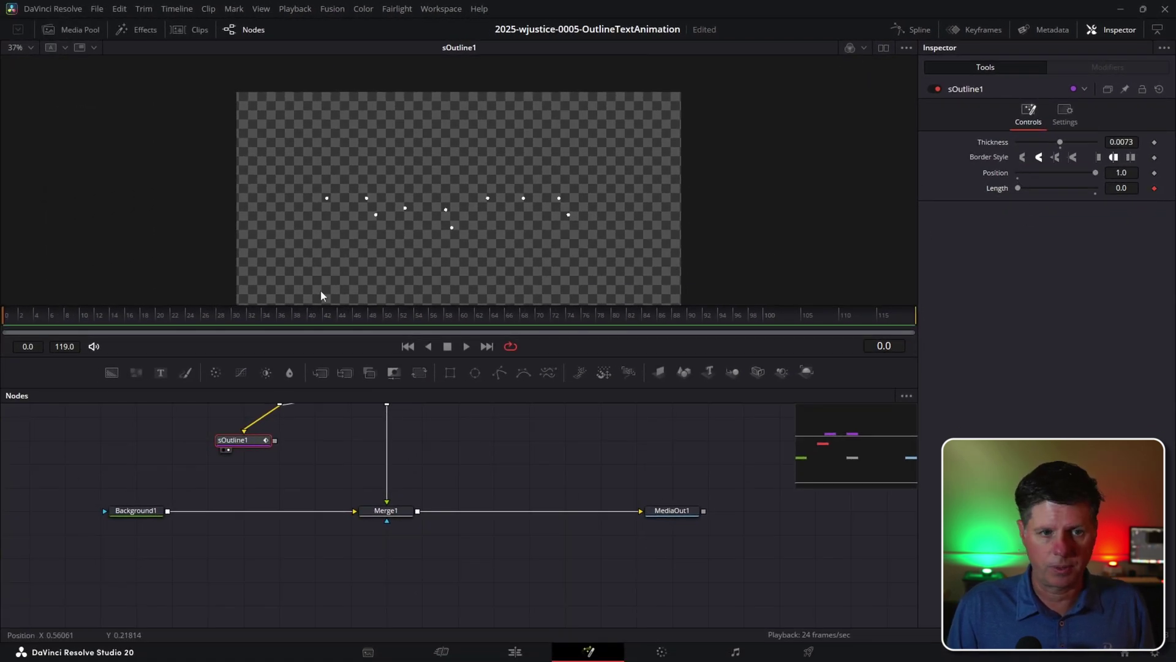
left_click(157, 315)
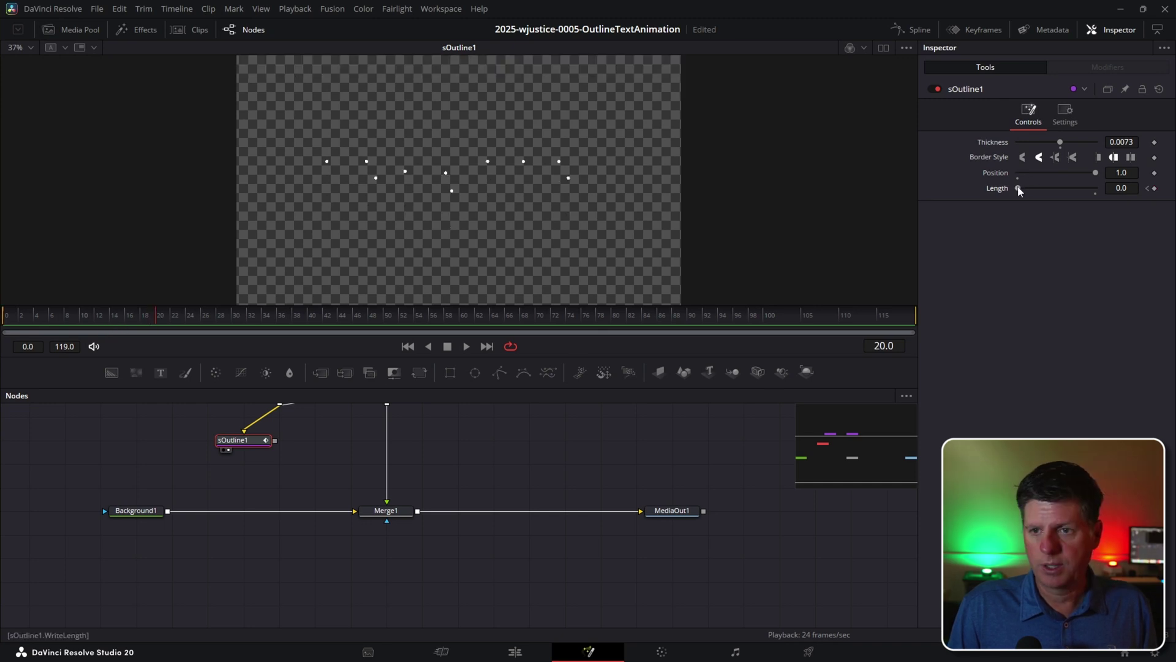
left_click_drag(1017, 188, 1094, 188)
key("space")
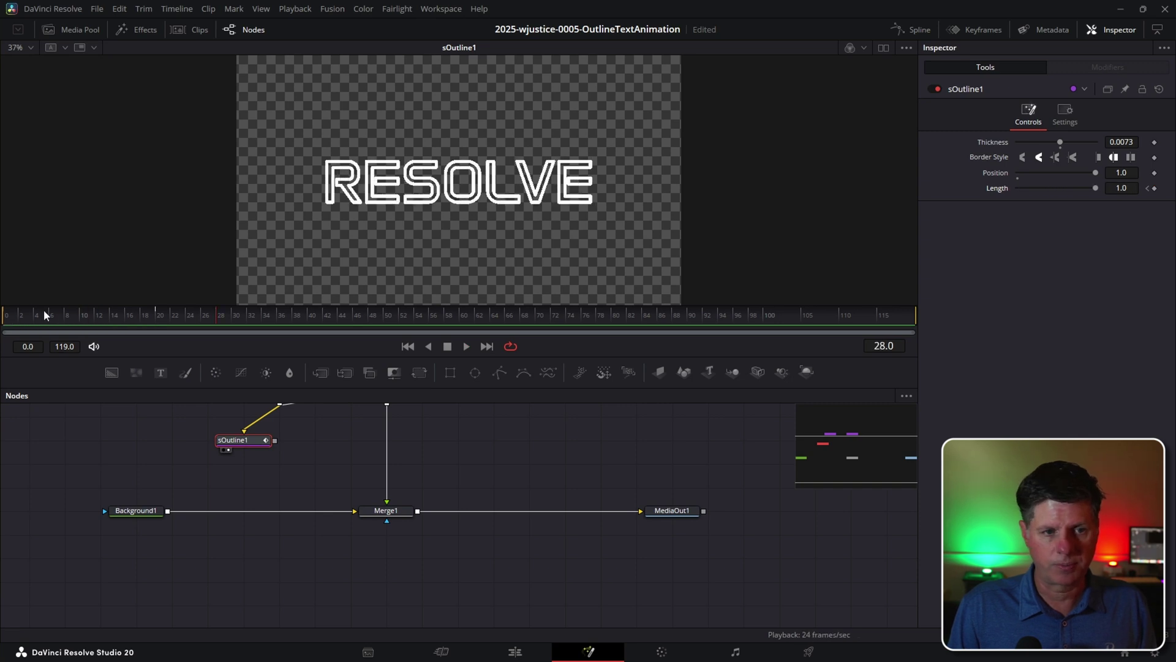
Keyframe the sOutline1 position from 0.0 at frame 0 to 0.52 at frame 20 and play the animation from the start
left_click(5, 315)
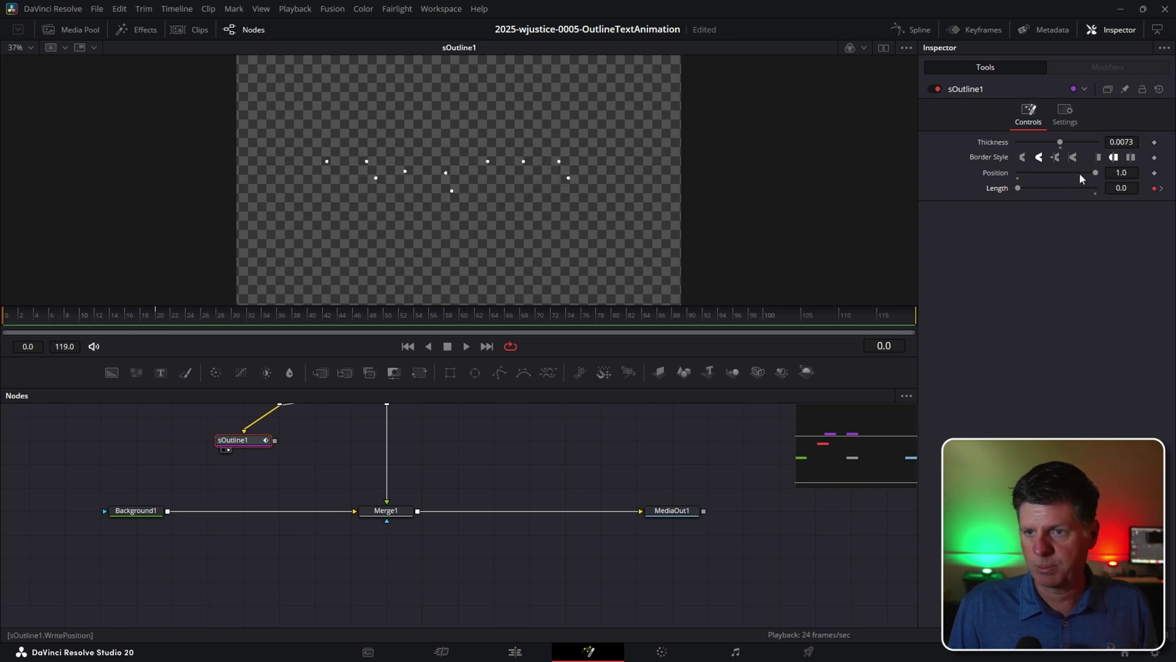
left_click_drag(1094, 176, 1006, 178)
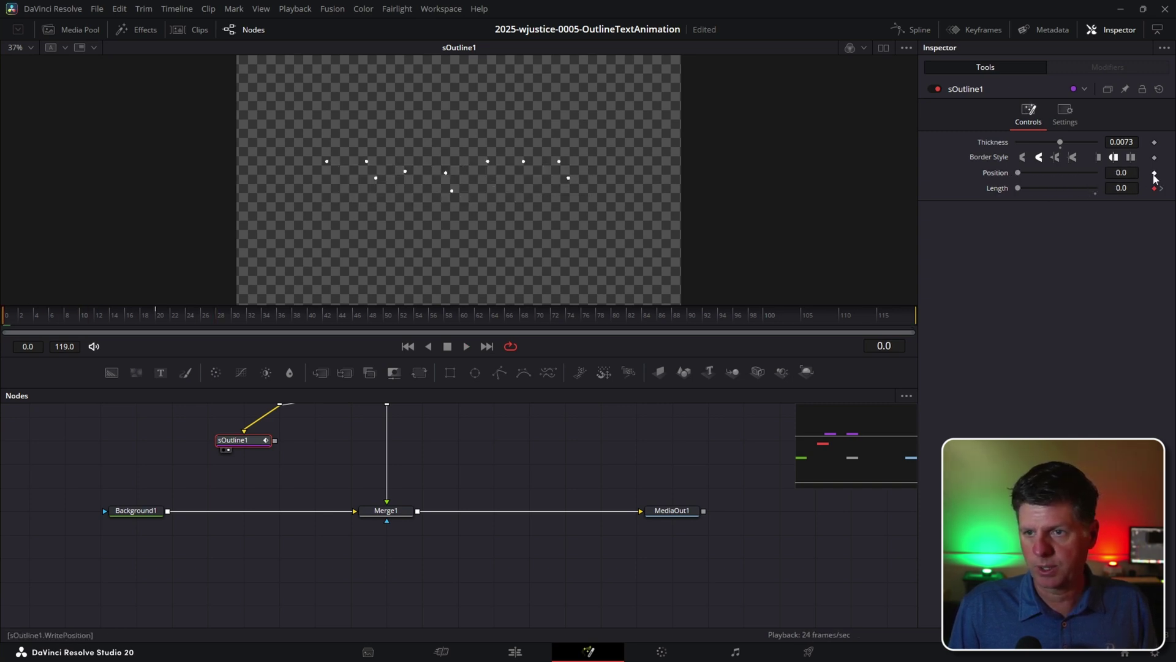
left_click(156, 321)
left_click_drag(1019, 176, 1059, 176)
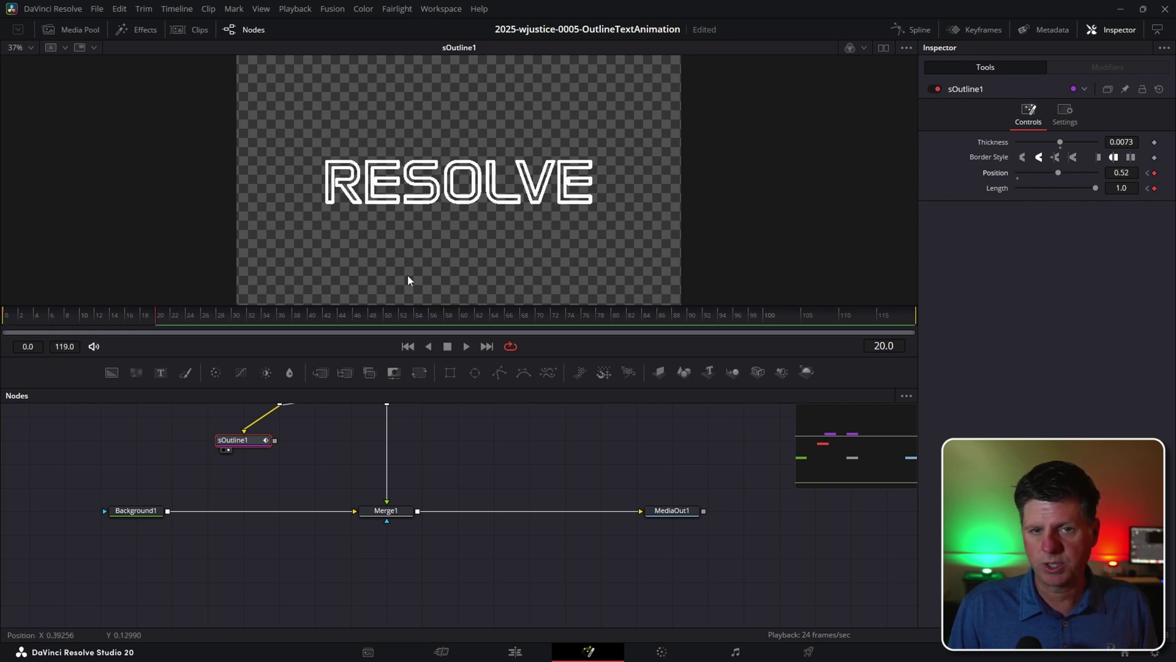
left_click_drag(91, 320, 3, 313)
key("space")
key("space")
Move sOutline1 up and to the left and add a second sRender node fed by it
scroll(278, 431, "down", 1)
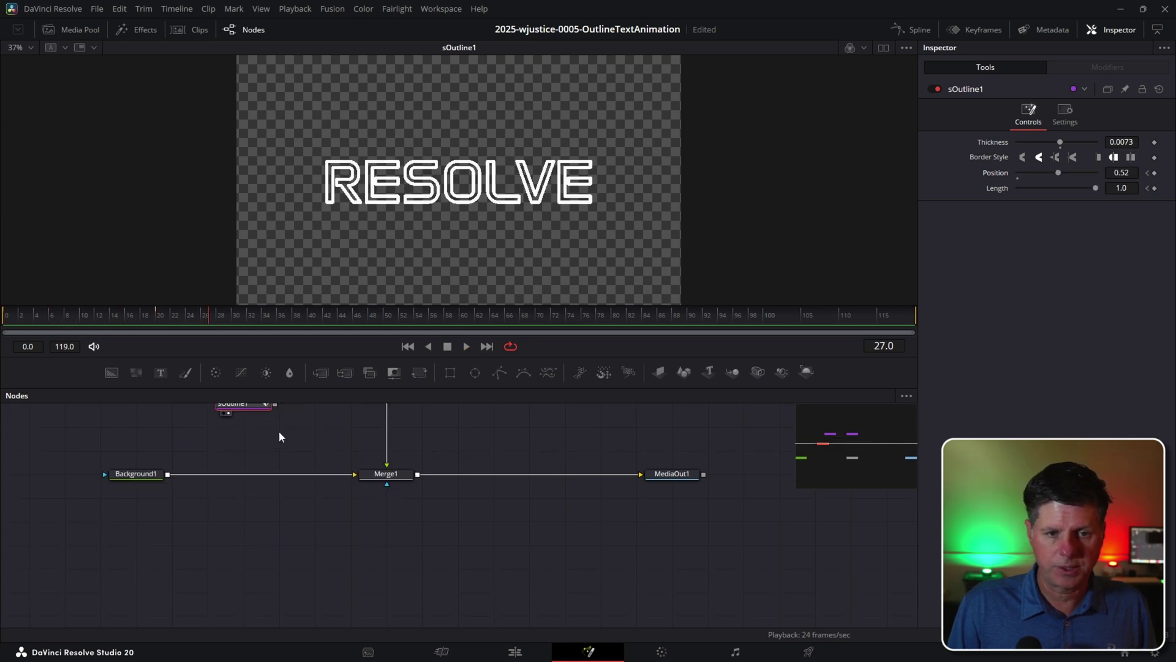
scroll(294, 447, "up", 2)
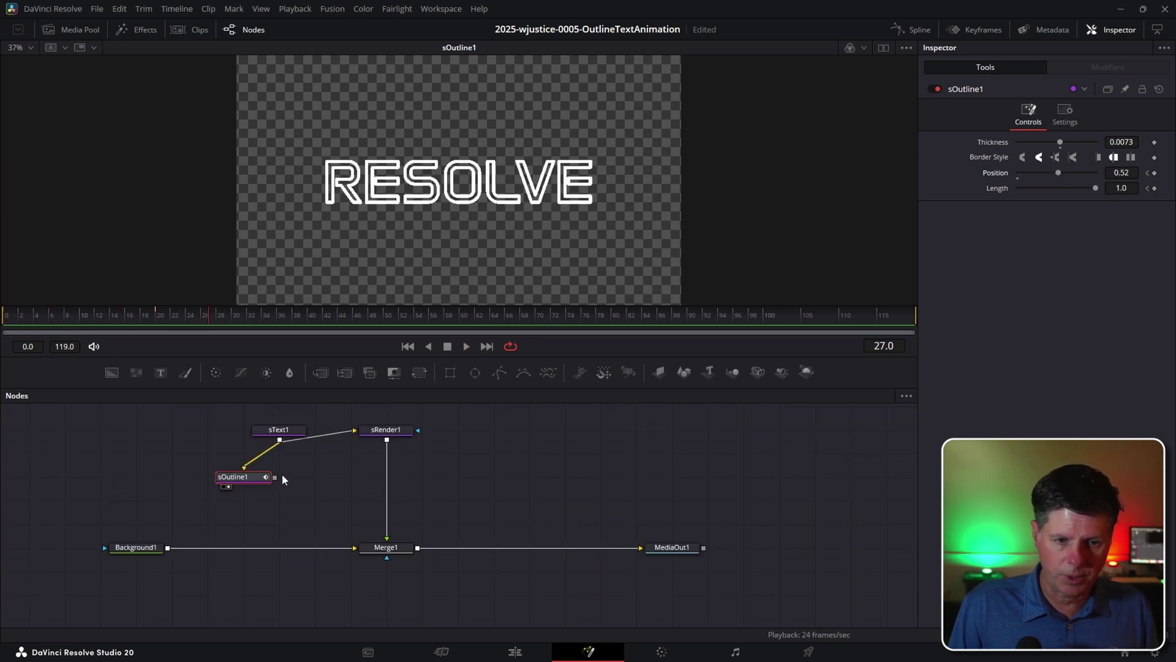
left_click_drag(274, 477, 205, 523)
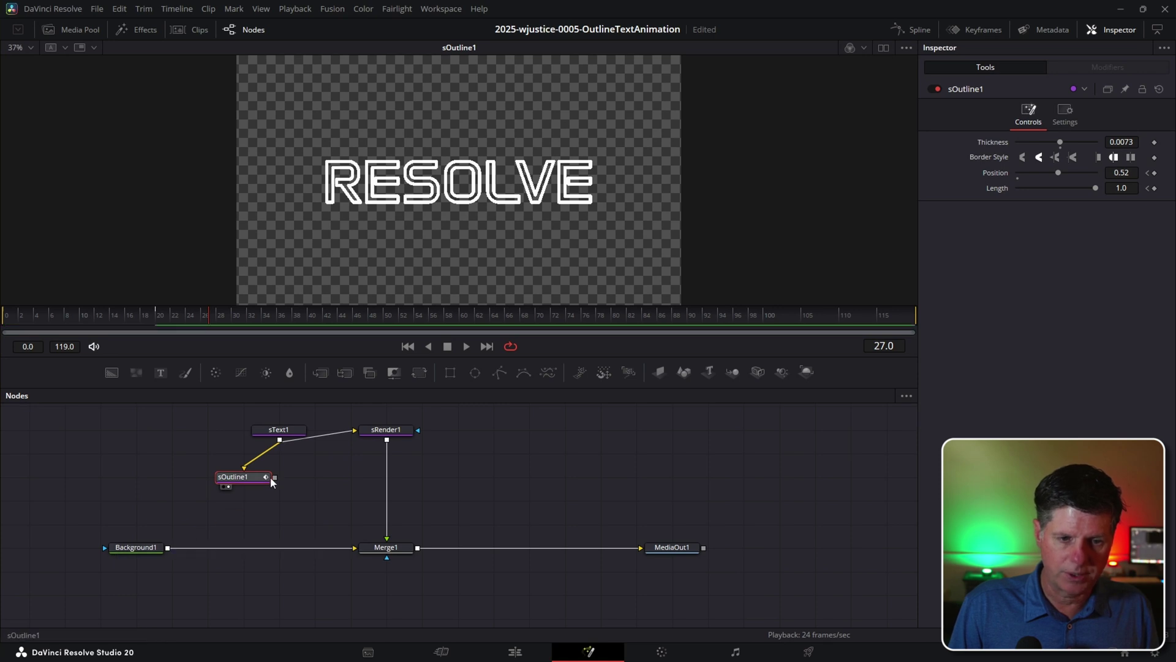
left_click_drag(270, 479, 230, 455)
key("shift+space")
type("sren")
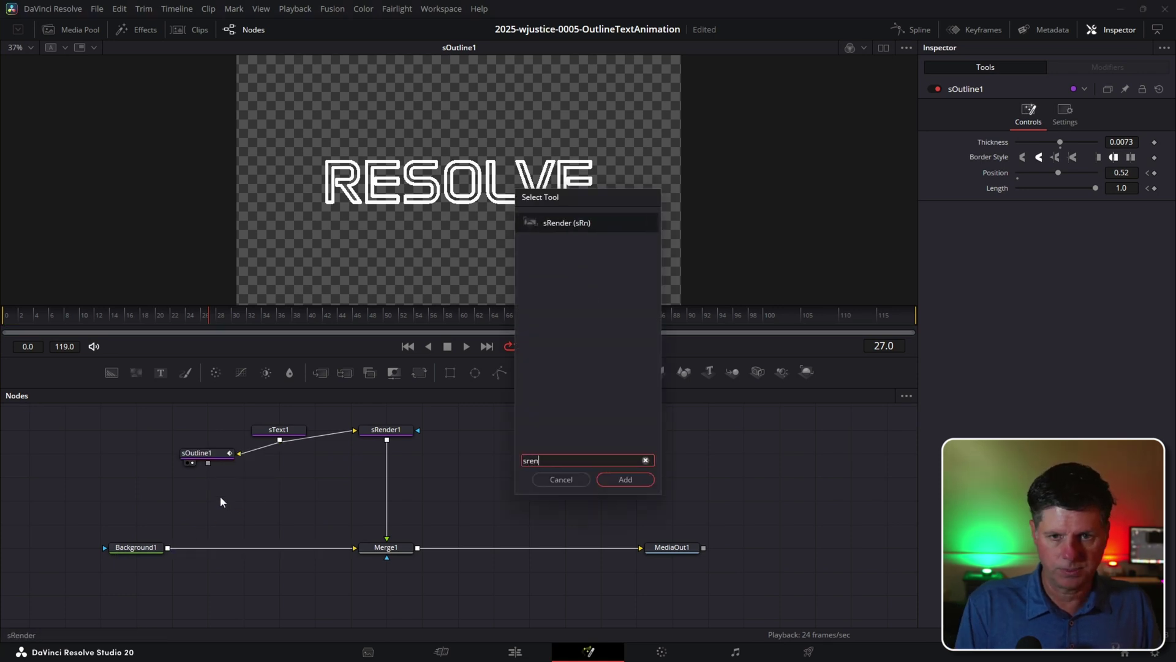
key("Return")
Merge sRender2 over Background1 ahead of Merge1 and play back the MediaOut1 result
left_click_drag(202, 534, 168, 585)
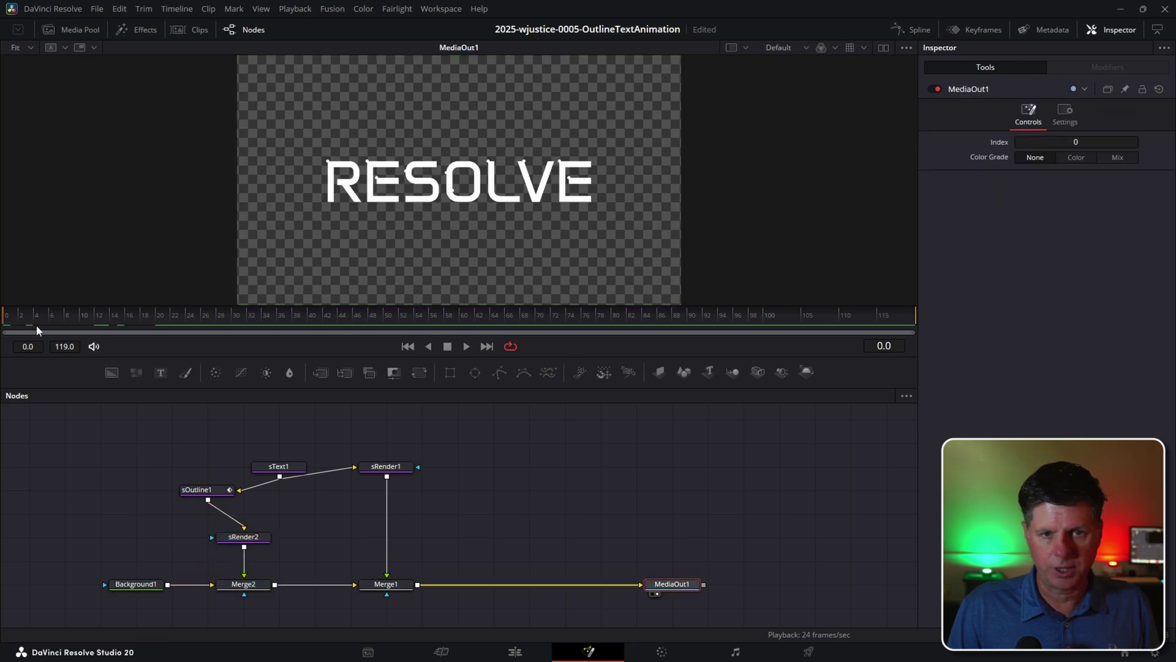
key("space")
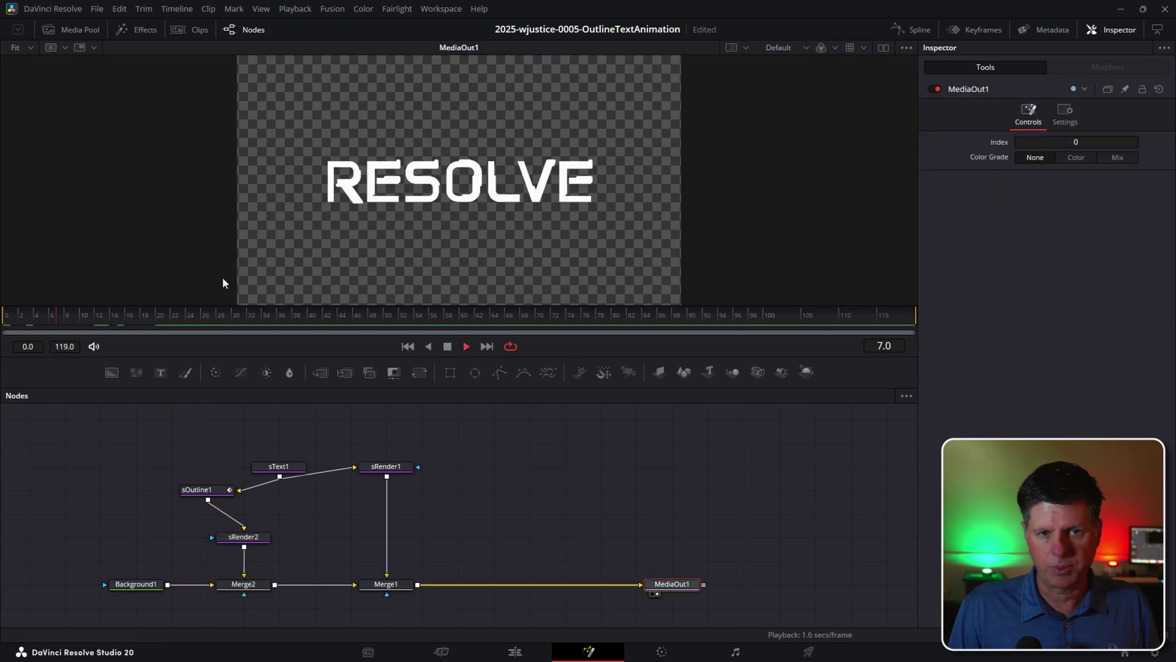
left_click_drag(40, 312, 3, 318)
Keyframe the Merge1 blend from 0.0 at frame 10 to 1.0 at frame 40 and play the animation from frame 0
left_click(385, 585)
mouse_move(80, 316)
left_mouse_down()
mouse_move(164, 315)
mouse_move(93, 314)
left_mouse_up()
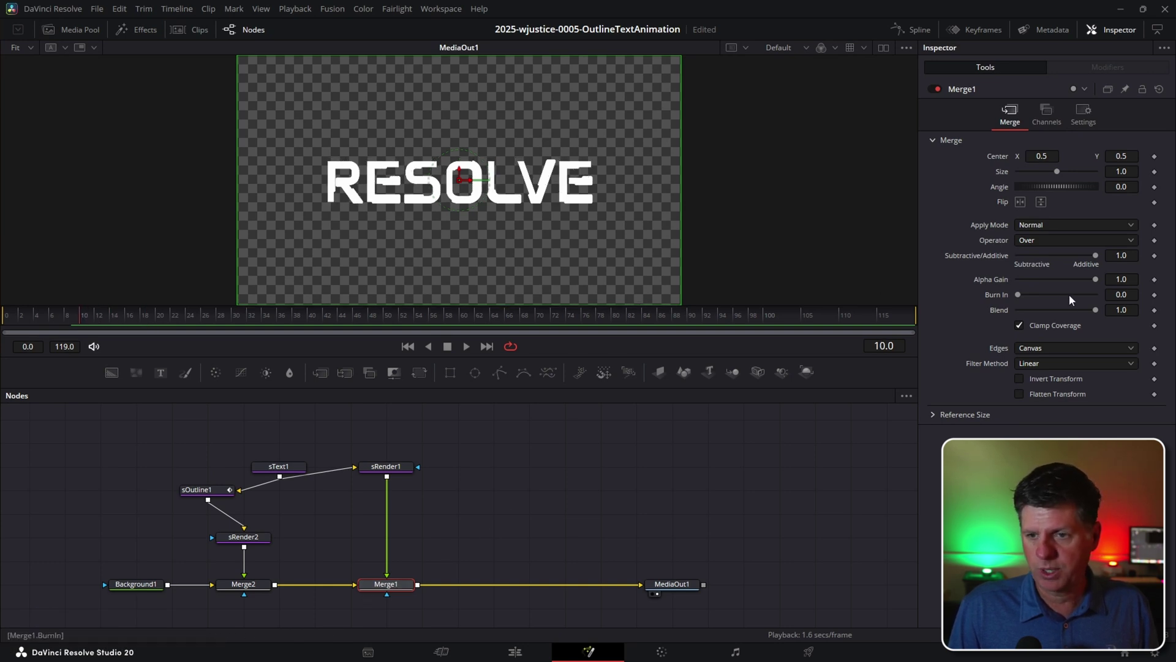
left_click_drag(1088, 311, 978, 316)
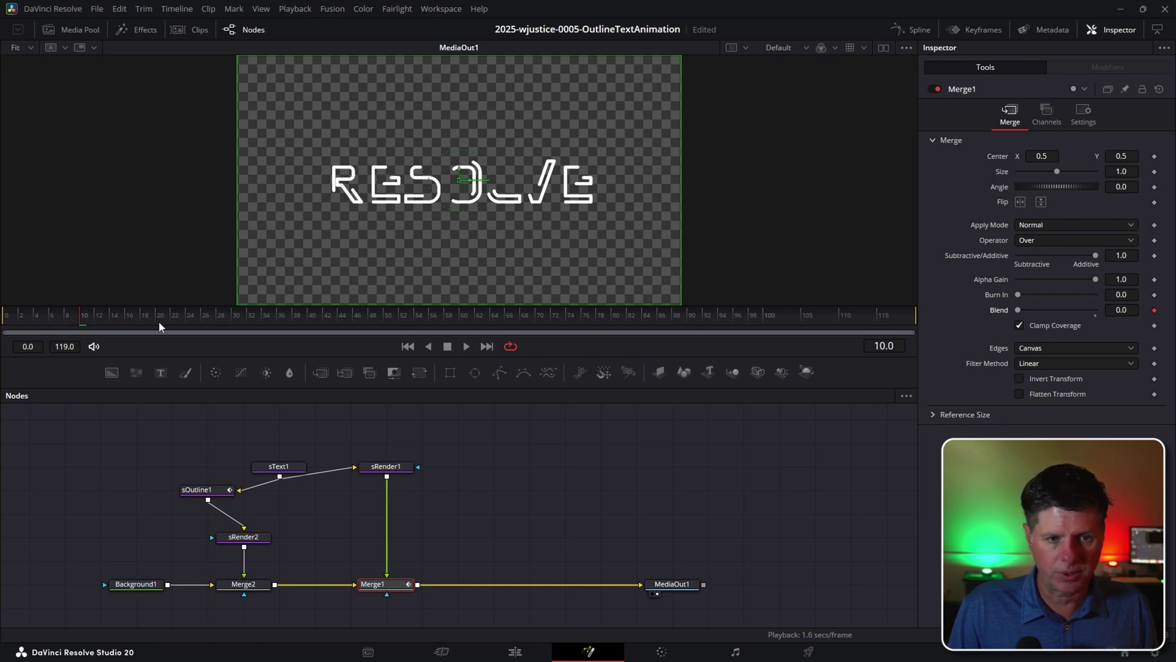
left_click_drag(159, 321, 237, 321)
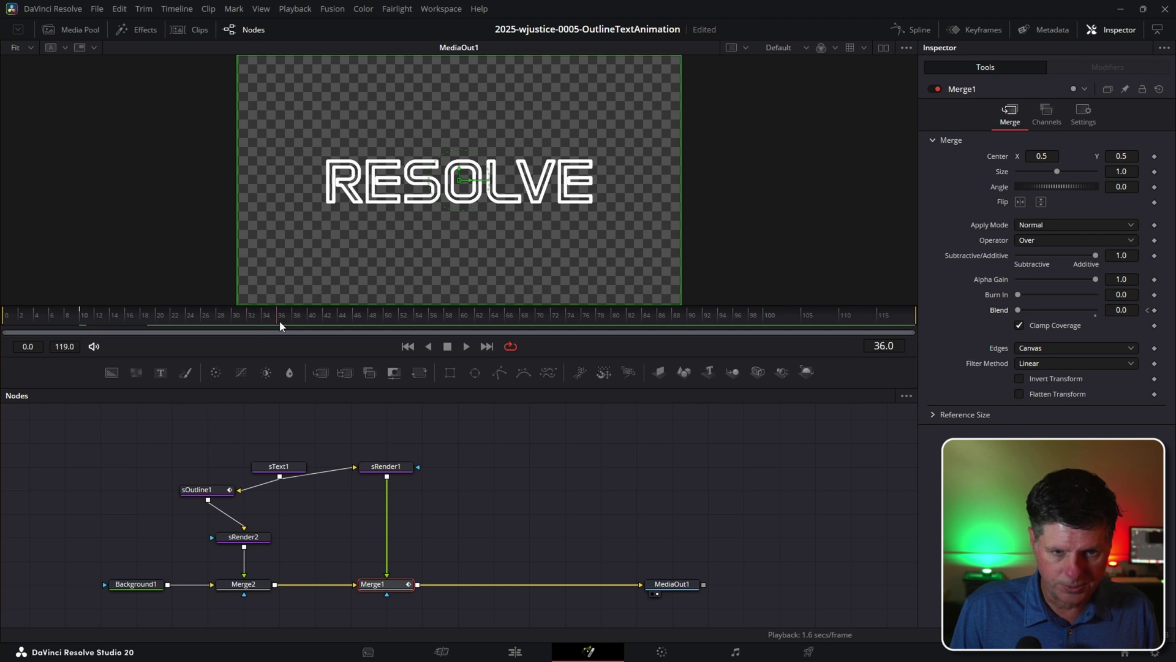
left_click_drag(279, 321, 312, 321)
left_click_drag(1027, 310, 1100, 310)
left_click_drag(82, 316, 3, 315)
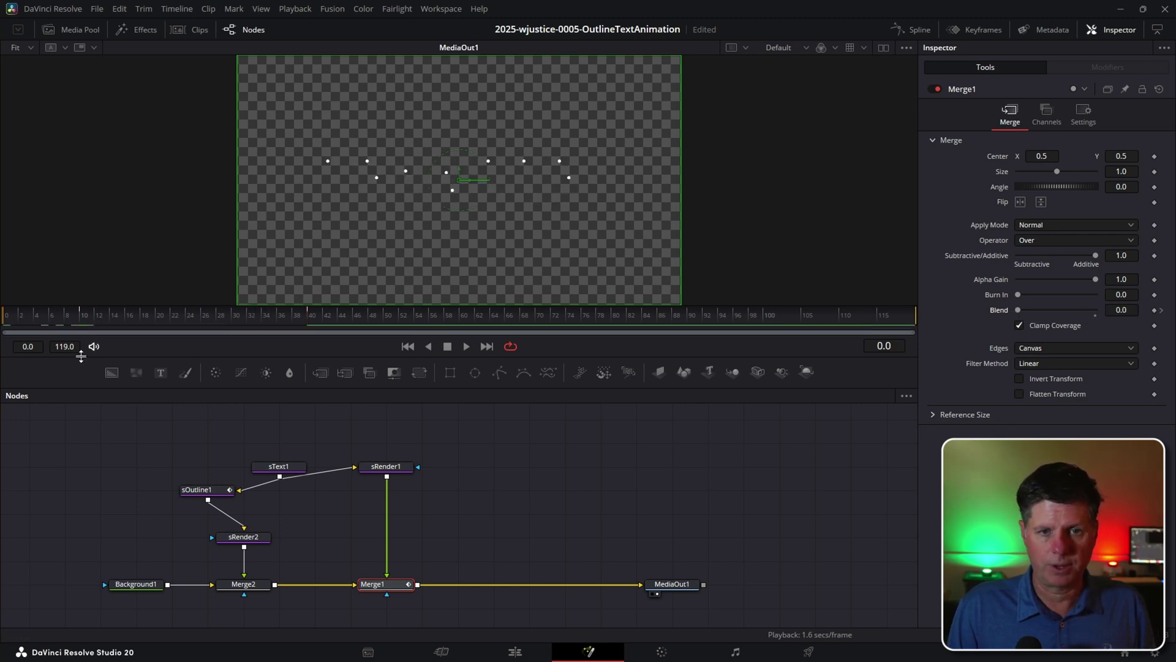
key("space")
key("space")
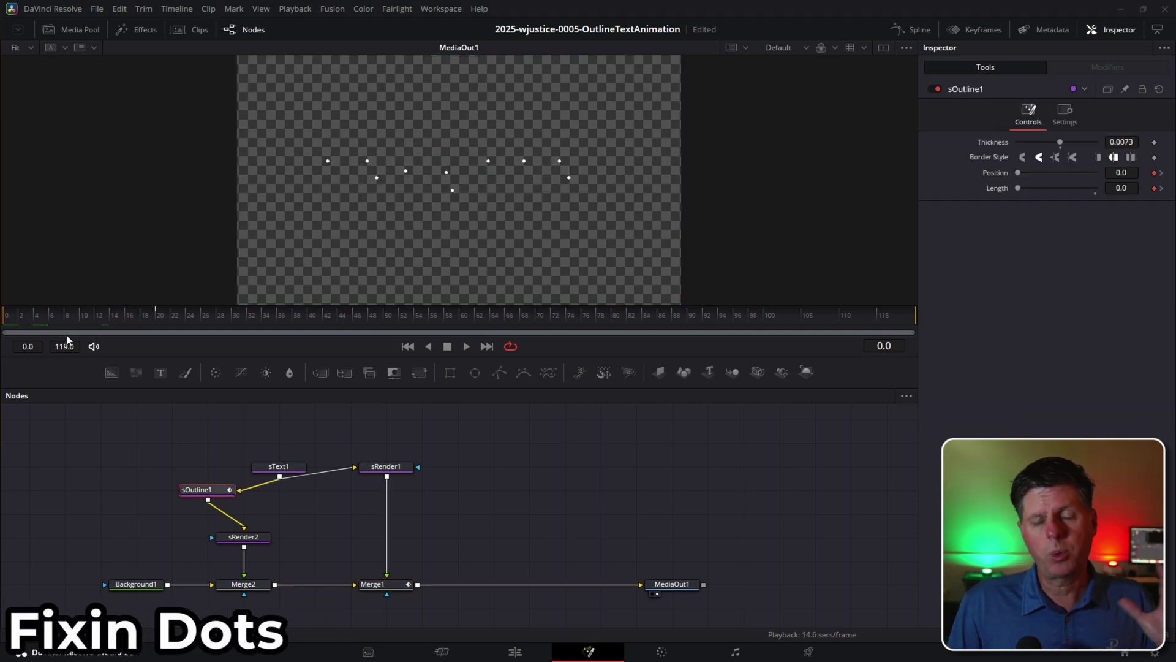
Keyframe the Merge2 blend from 0.0 to 1.0 within the first frames to hide the starting dots, and play the animation
key("space")
left_click(5, 315)
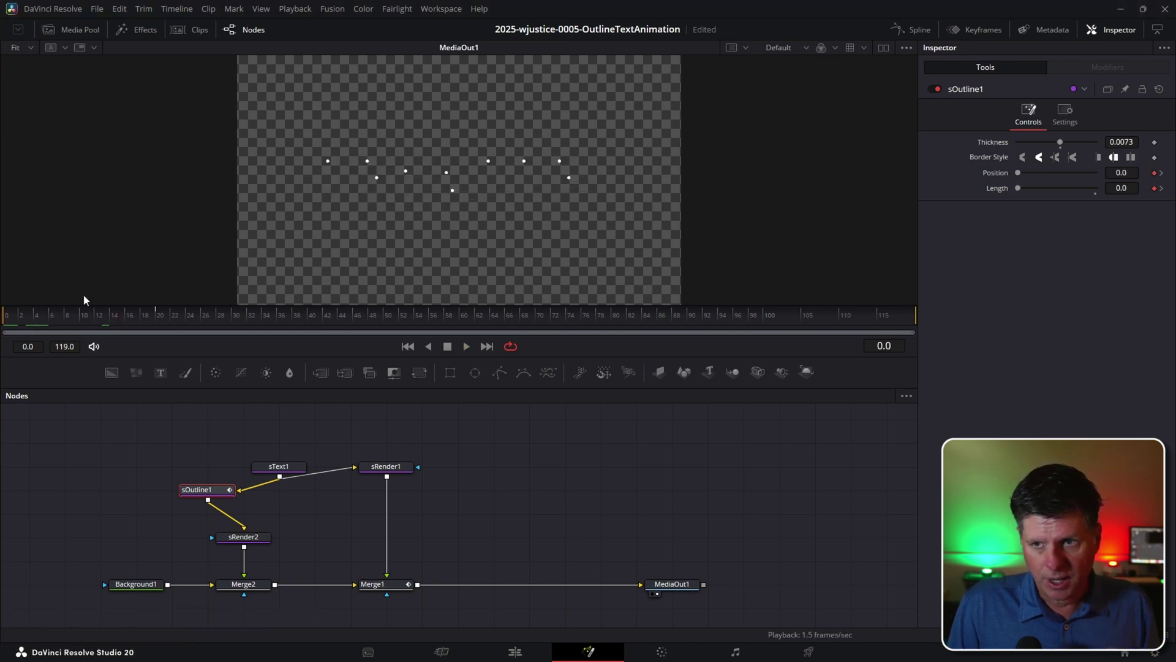
left_click(1098, 158)
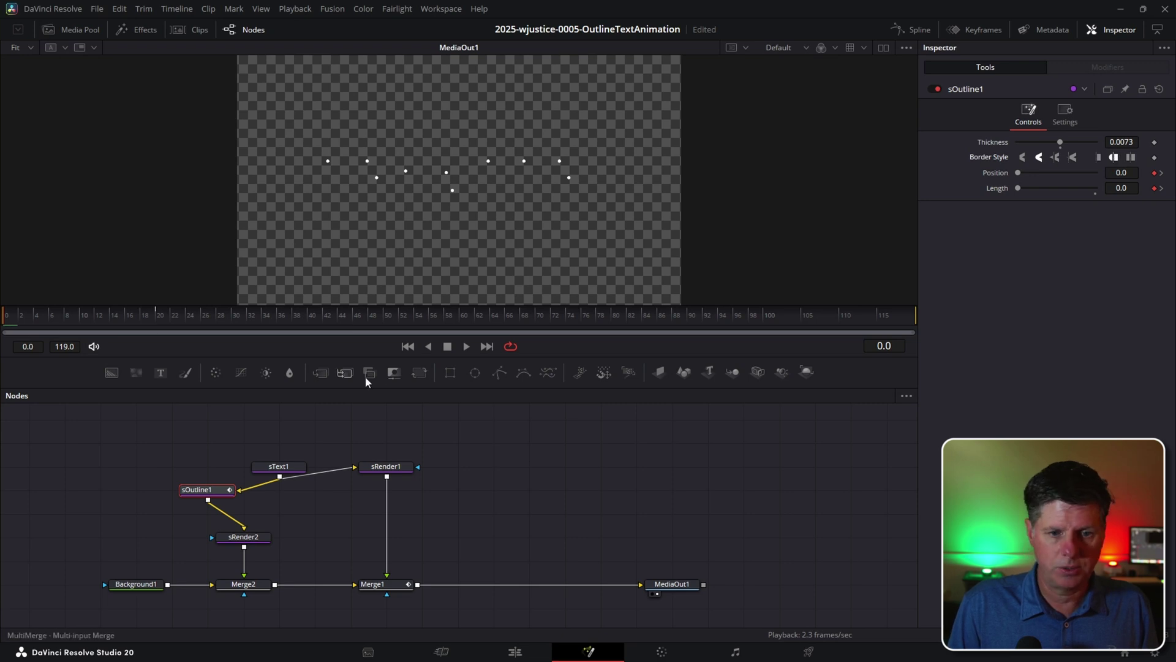
left_click(255, 586)
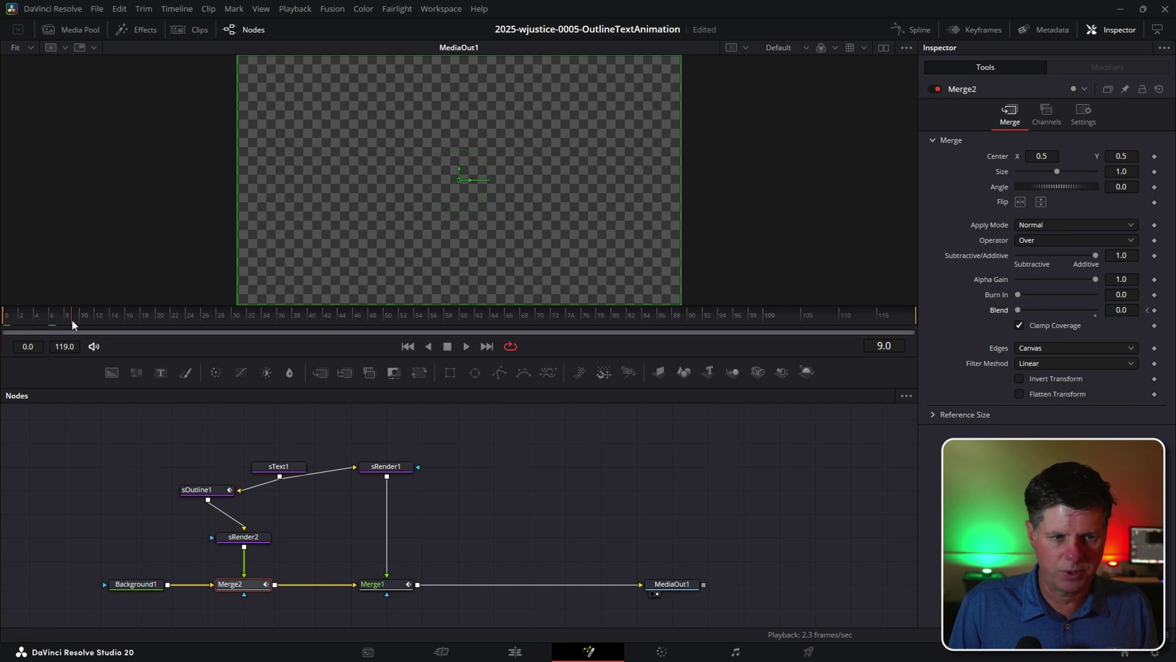
left_click_drag(1018, 310, 1106, 308)
key("space")
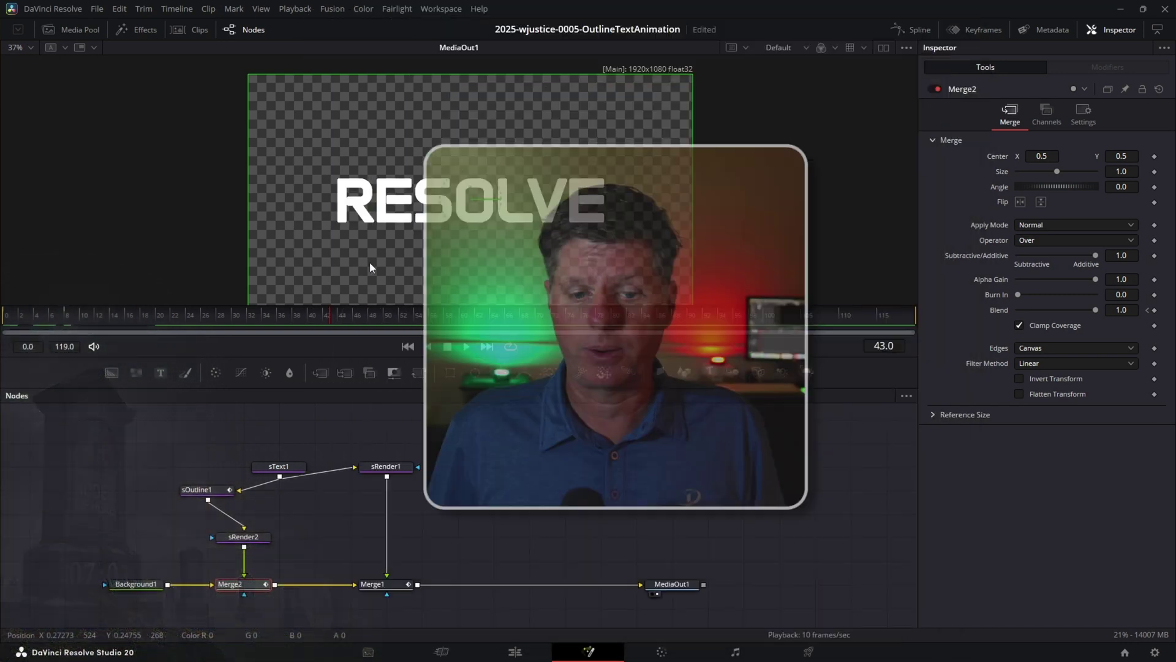
Add a TimeSpeed node fed by Merge1 and play its result from frame 0
left_click(481, 516)
key("shift+space")
type("teimsp")
key("BackSpace")
key("BackSpace")
key("BackSpace")
key("BackSpace")
key("BackSpace")
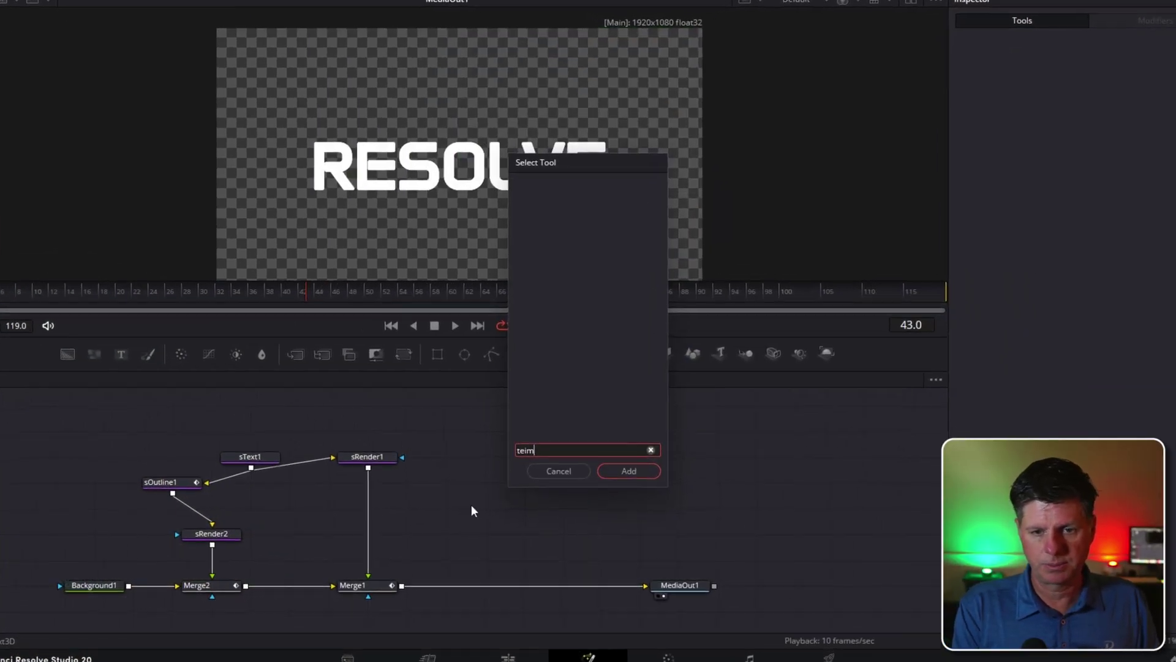
type("imesp")
key("Return")
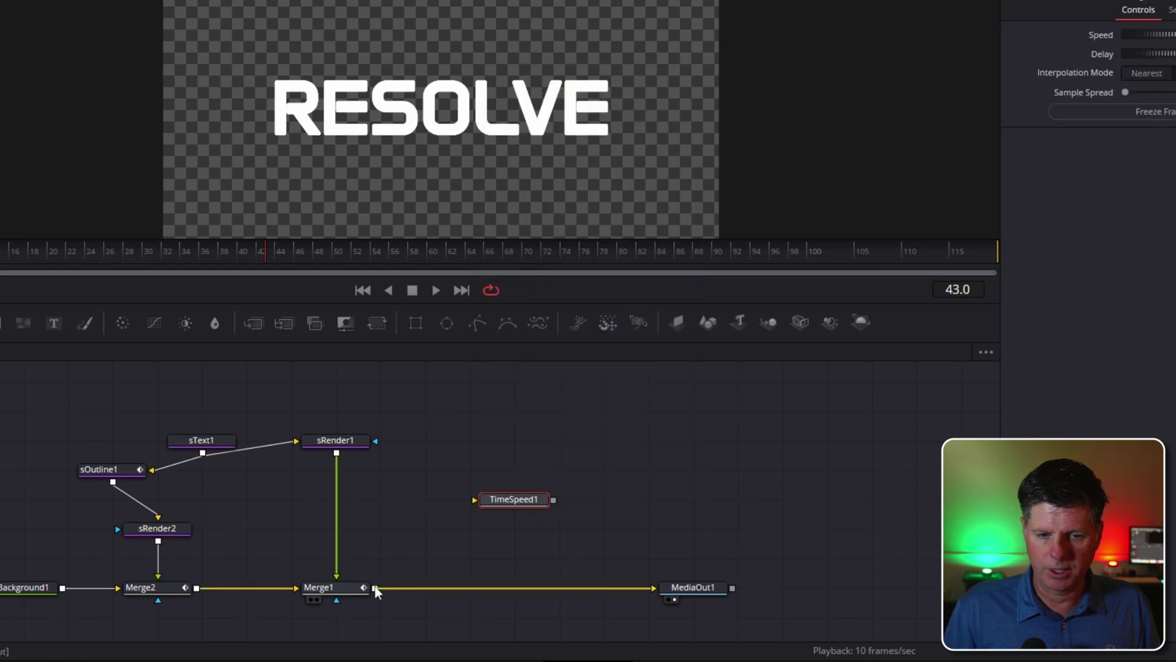
left_click_drag(375, 586, 476, 500)
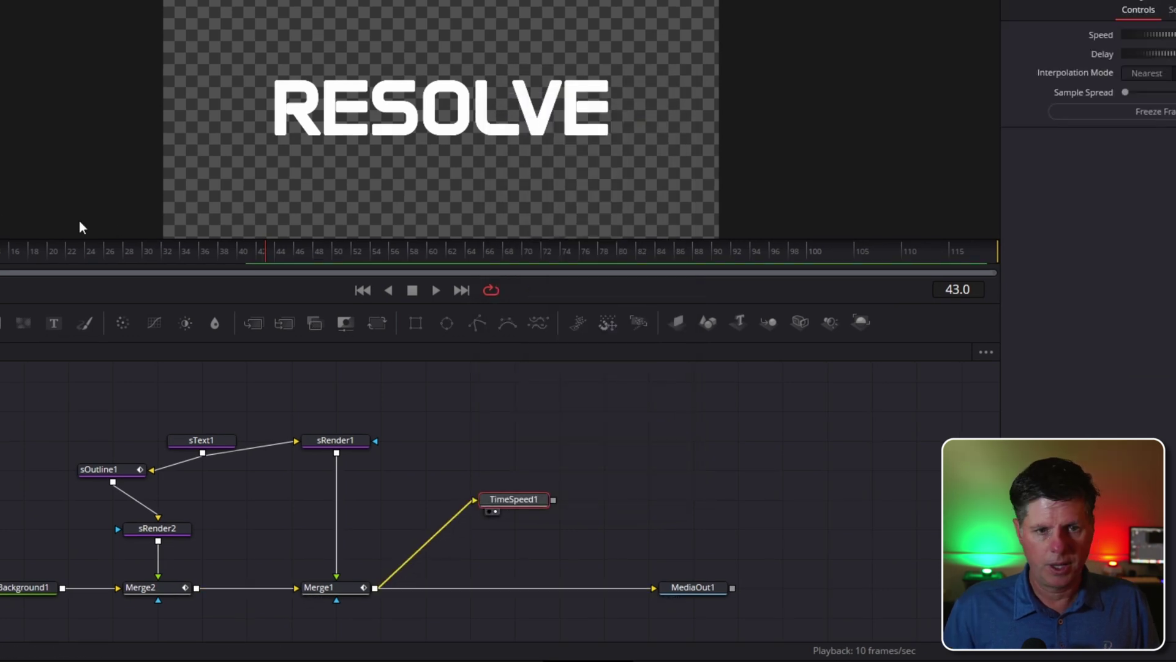
left_click(2, 254)
key("space")
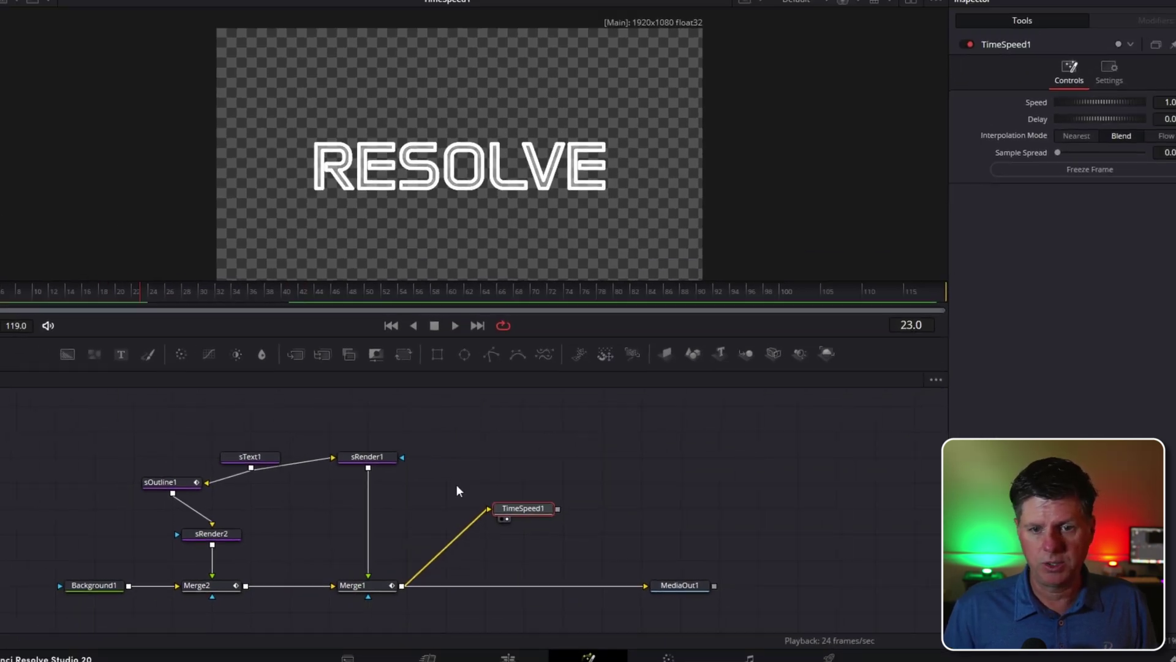
Set the TimeSpeed1 speed to -1.0 and show Merge1 in the other viewer for comparison
key("space")
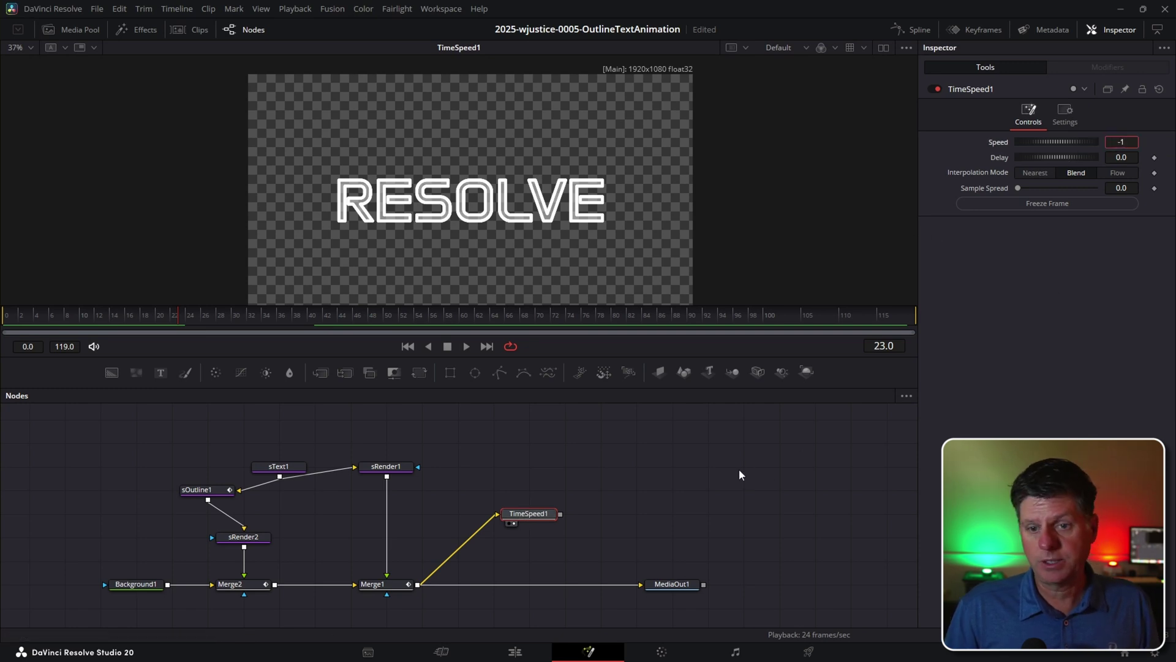
key("Return")
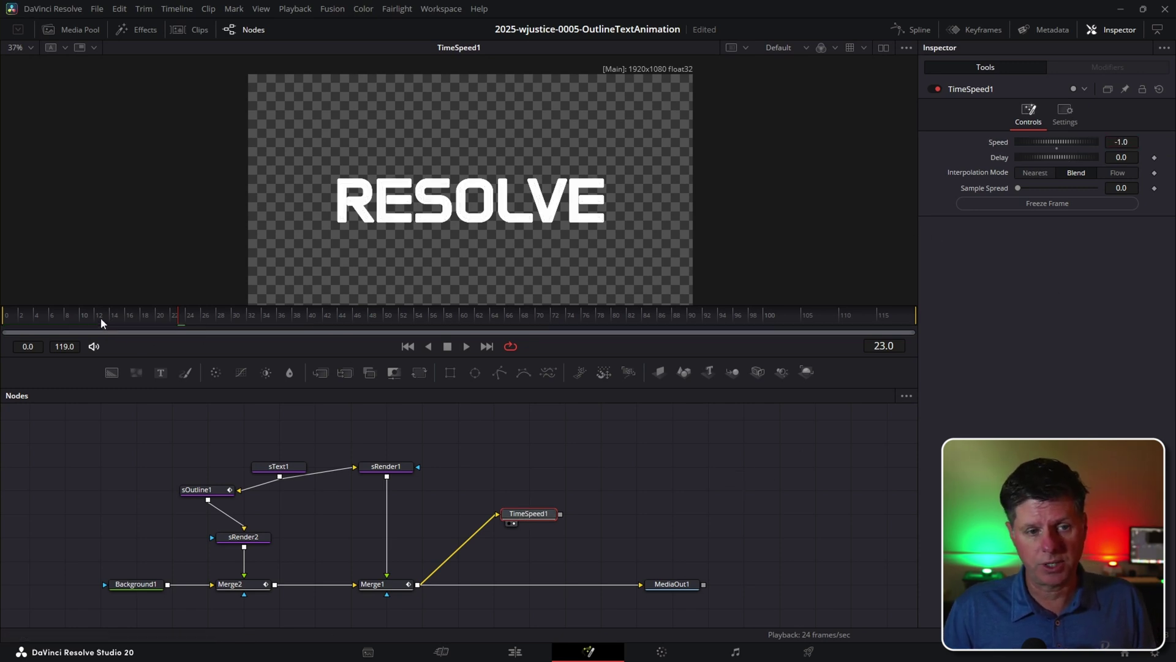
left_click(383, 585)
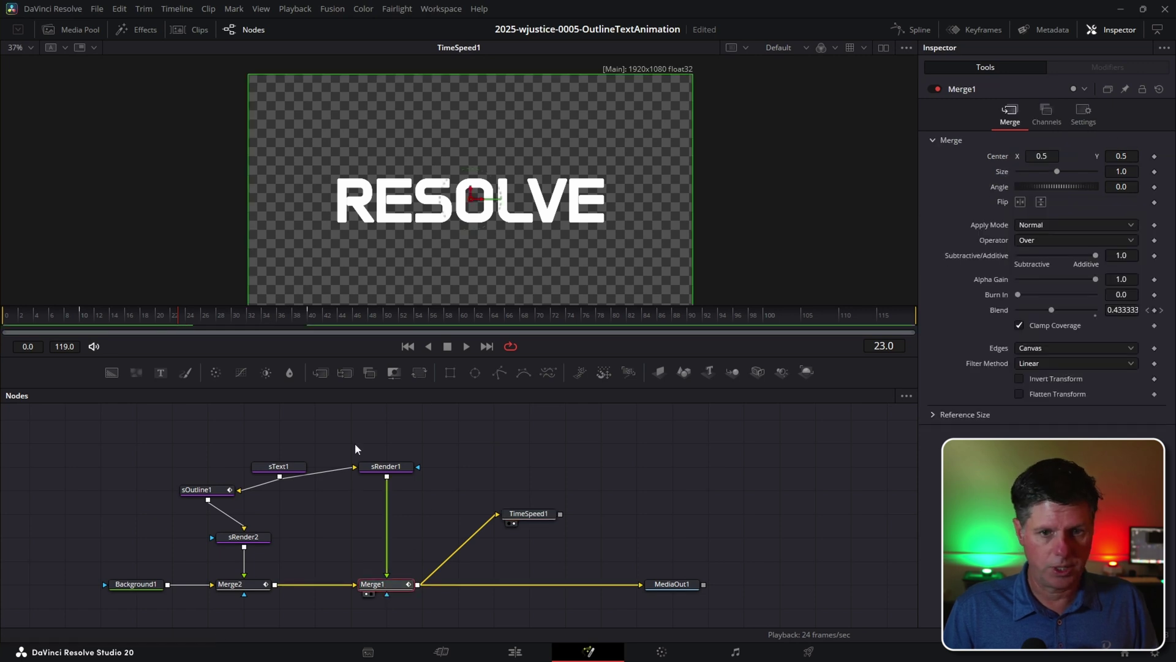
key("1")
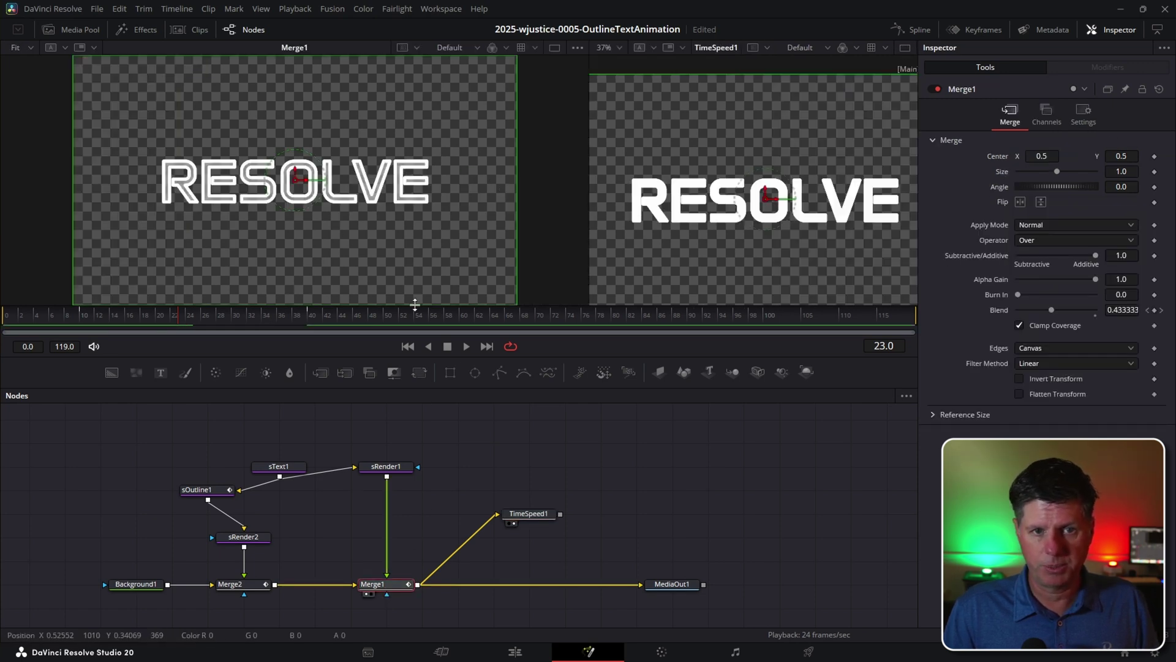
Play the animation from frame 0 and compare the Merge1 result with the reversed TimeSpeed1 result
left_click(528, 513)
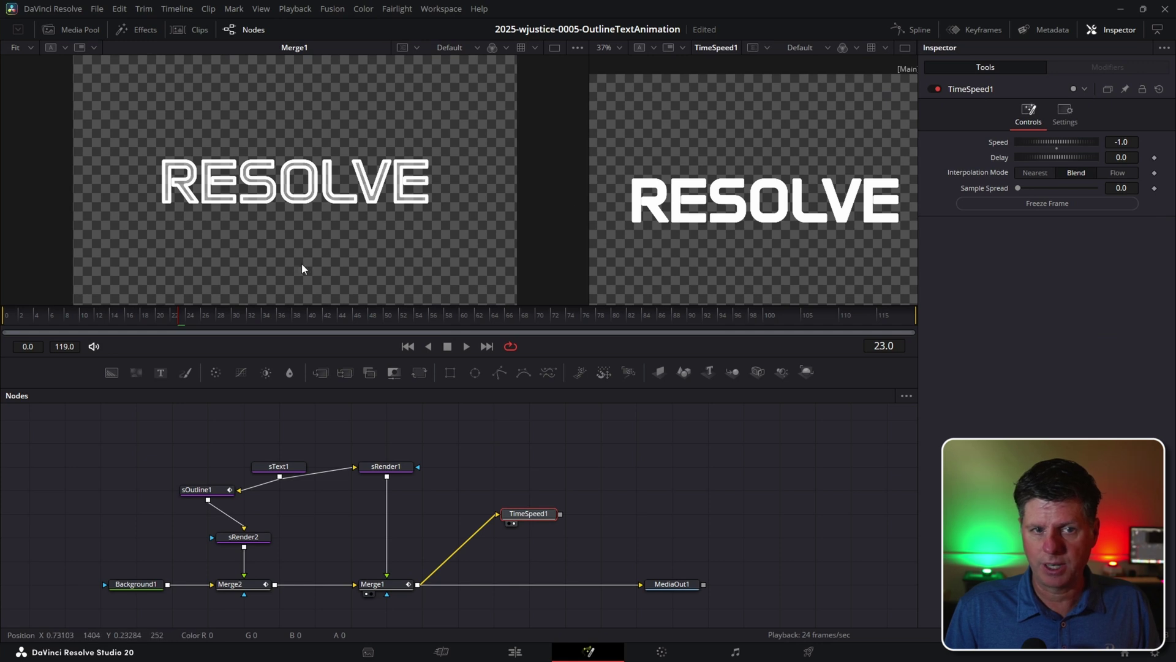
left_click_drag(93, 318, 3, 317)
key("space")
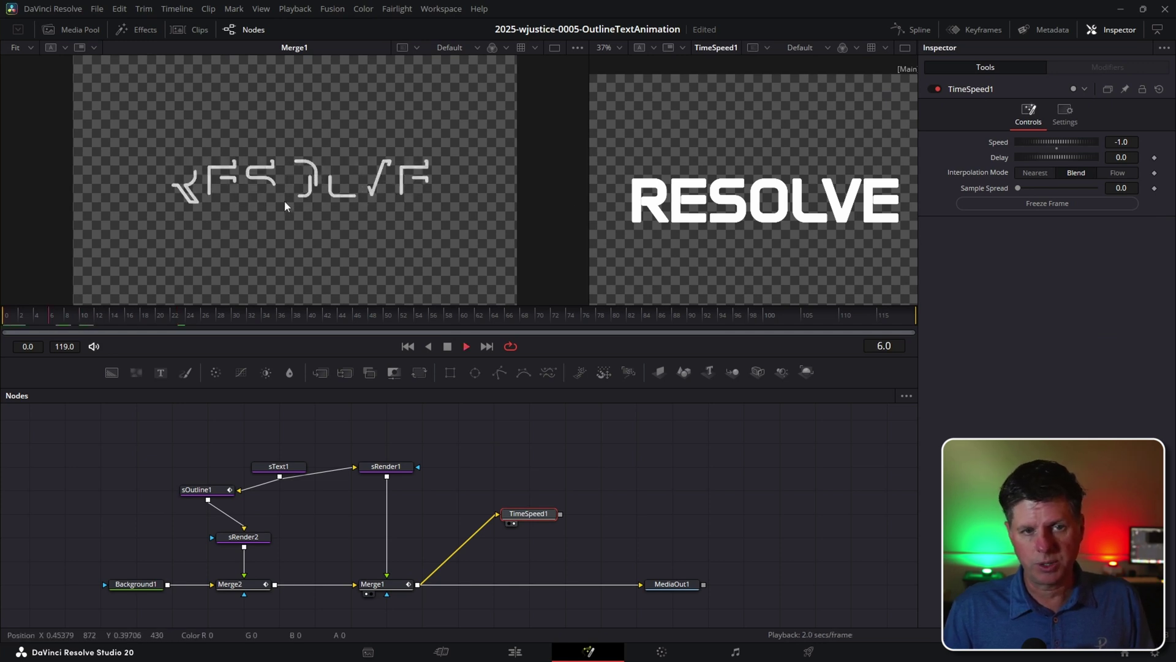
key("space")
key("space")
scroll(655, 422, "down", 1)
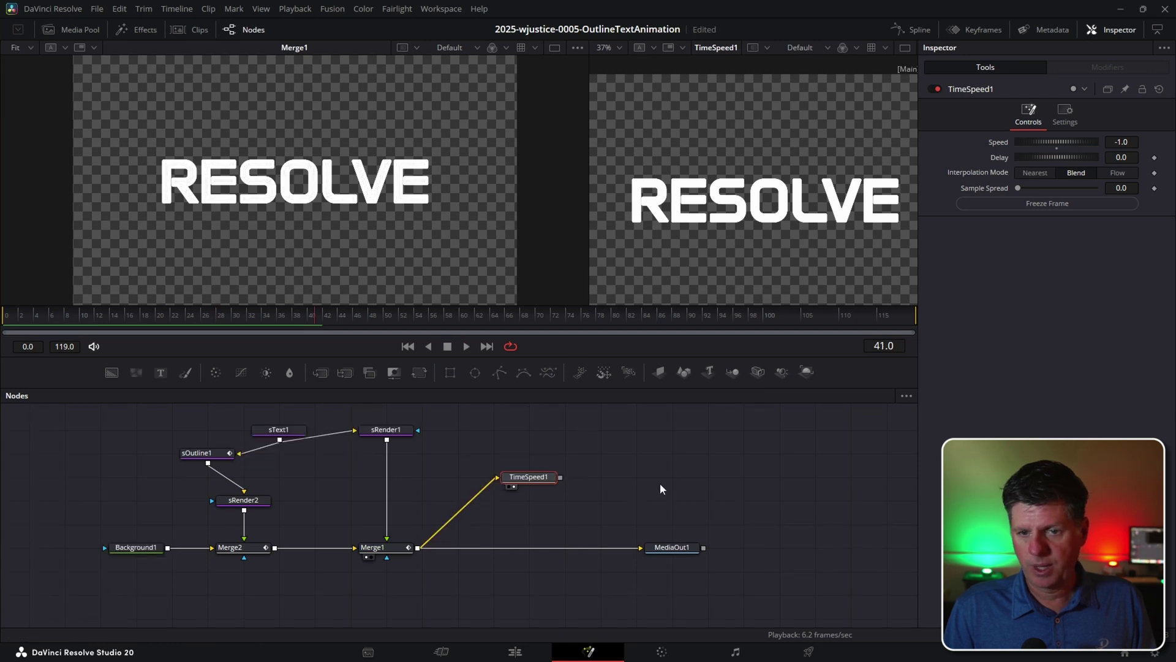
left_click_drag(800, 207, 758, 193)
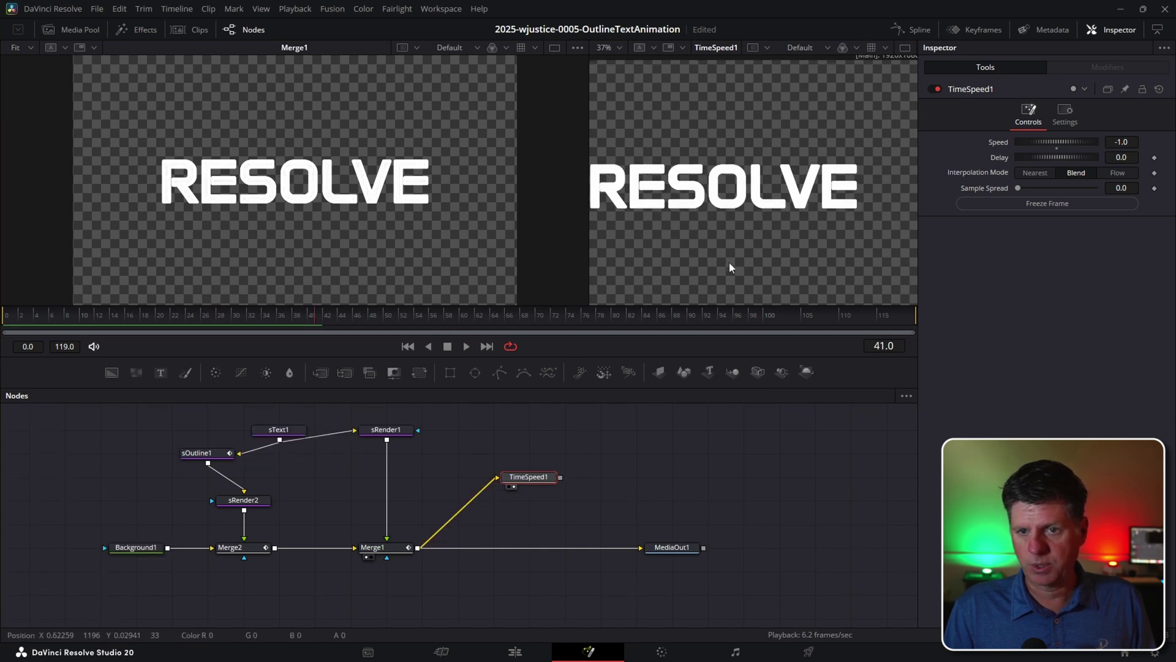
left_click_drag(729, 268, 770, 284)
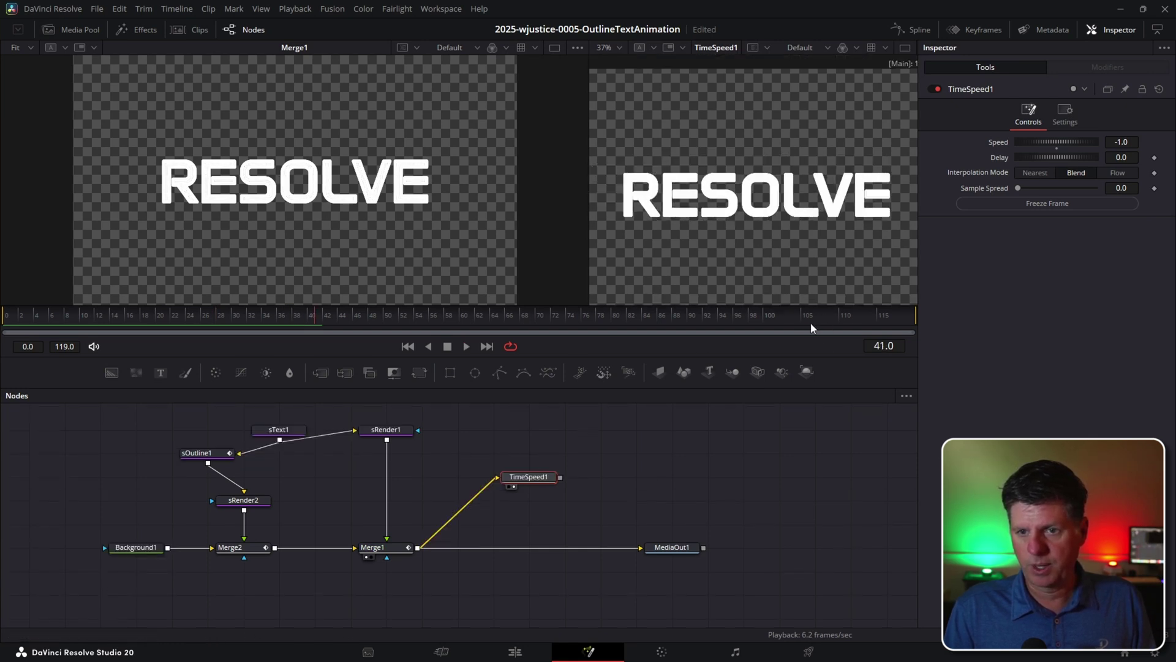
key("space")
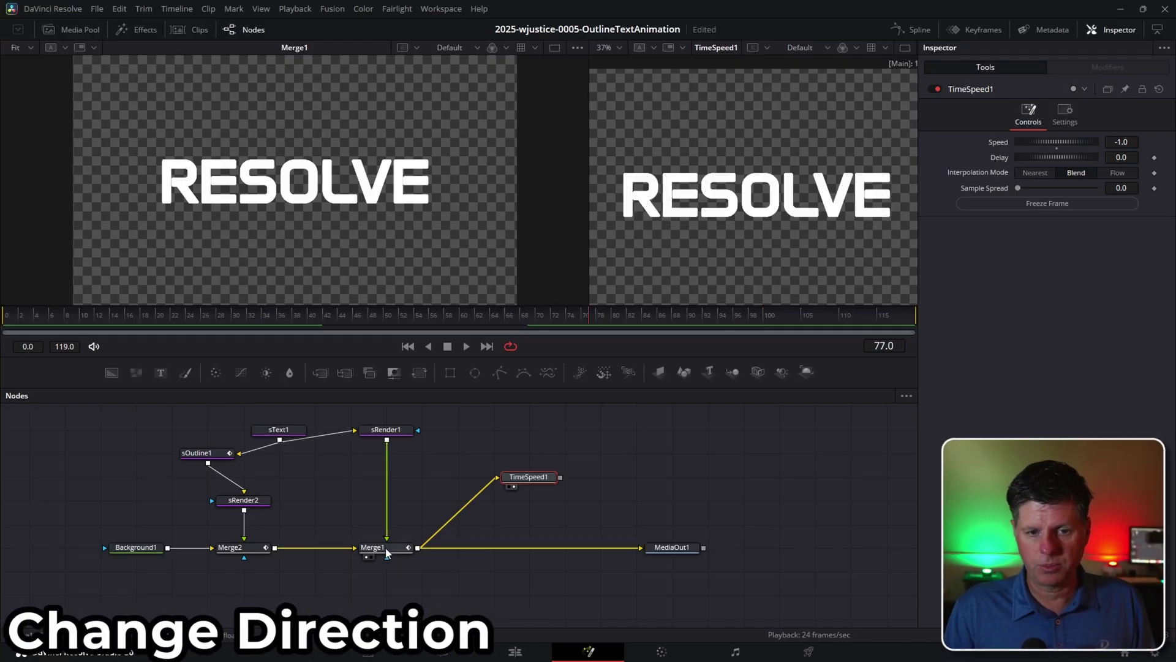
left_click(386, 552)
left_click(543, 476)
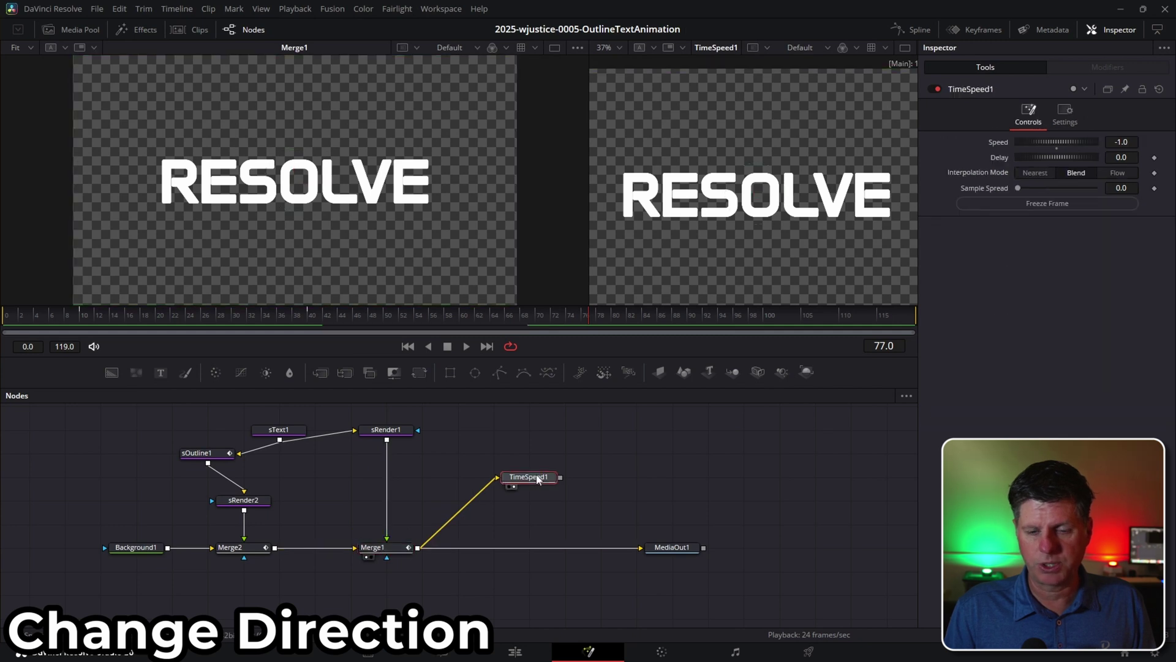
Move MediaOut1 farther right and add a Dissolve node between Merge1 and MediaOut1, with TimeSpeed1 as its foreground
left_click_drag(672, 547, 743, 547)
key("shift+space")
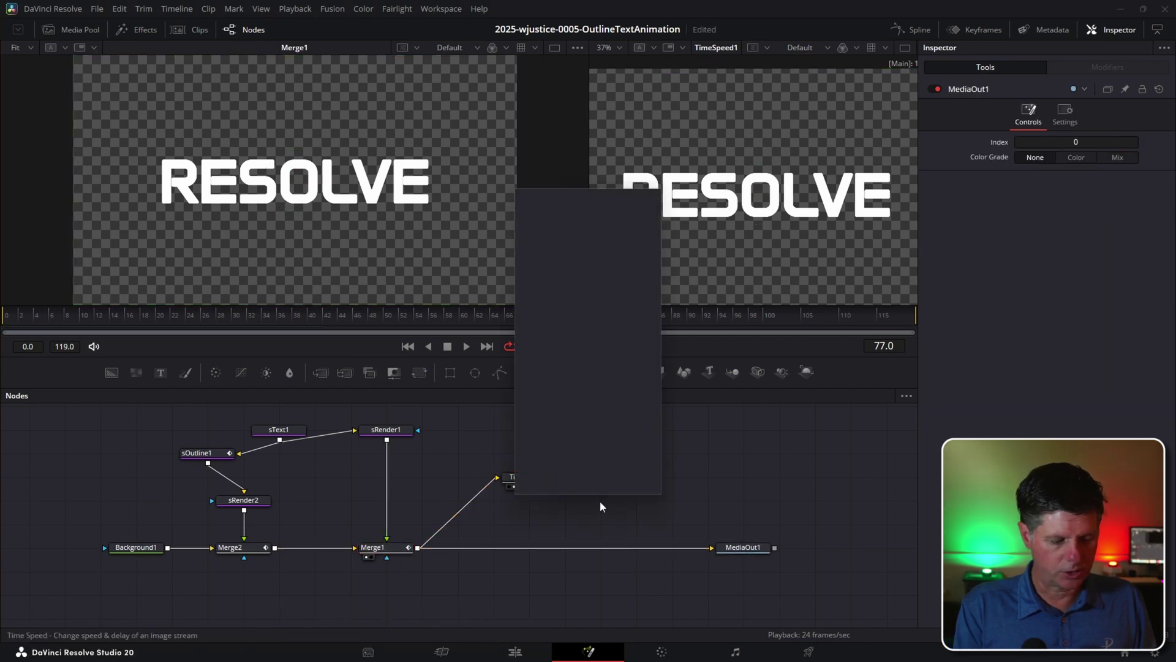
type("diss")
key("Return")
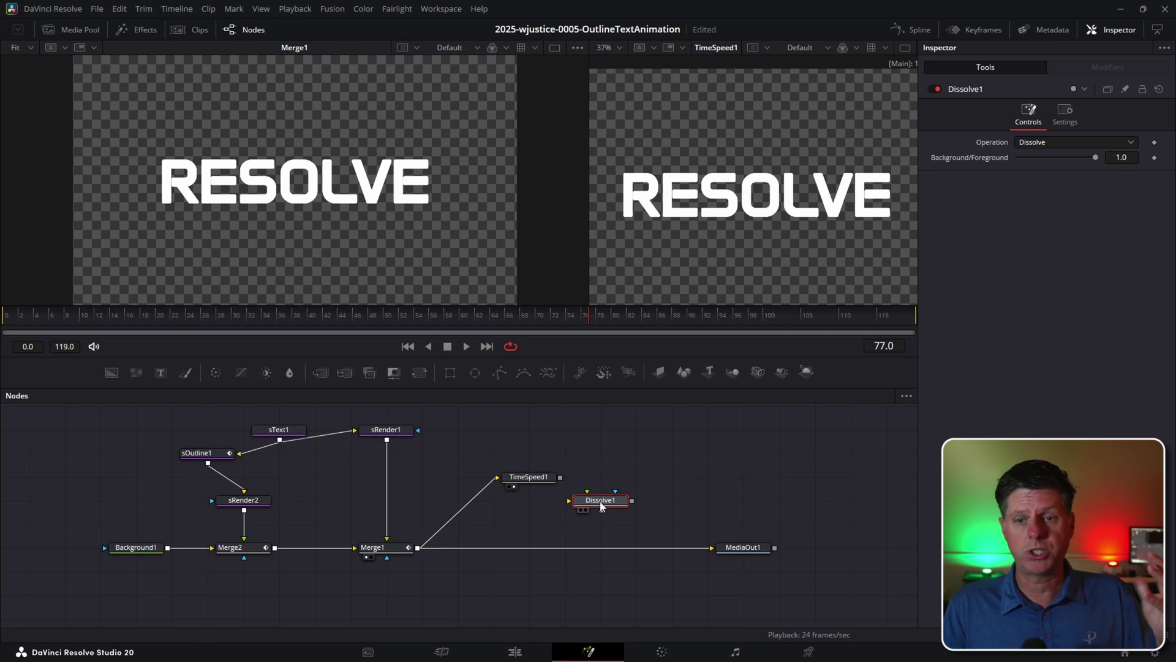
left_click_drag(602, 505, 557, 542)
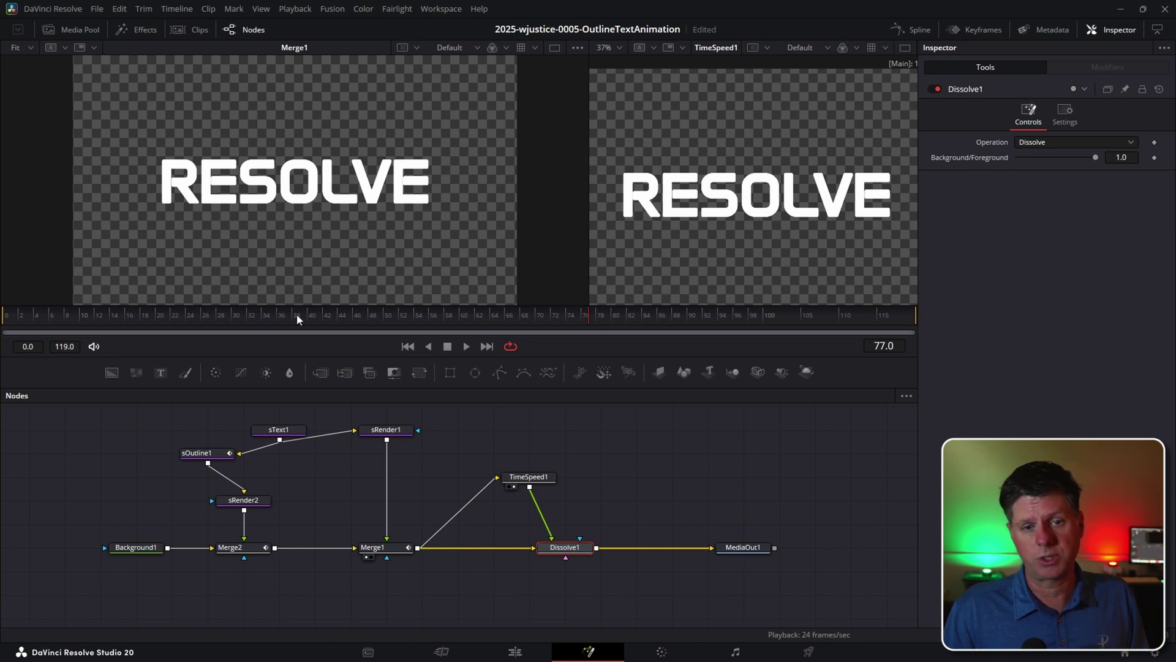
Play the animation from frame 0 and show the MediaOut1 result in a single viewer
left_click_drag(297, 318, 4, 318)
key("space")
key("space")
left_click(739, 552)
key("2")
left_click(904, 48)
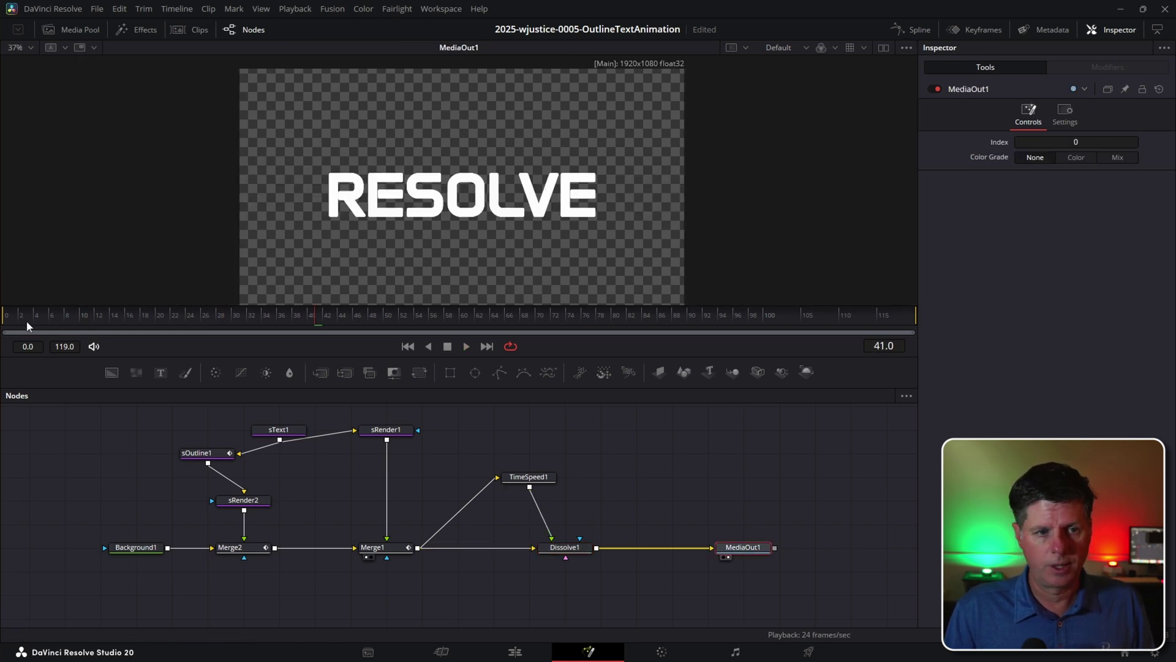
Keyframe the Dissolve1 Background/Foreground from 0.0 at frame 48 to 1.0 at frame 49 and play back the animation
left_click(5, 318)
left_click(571, 550)
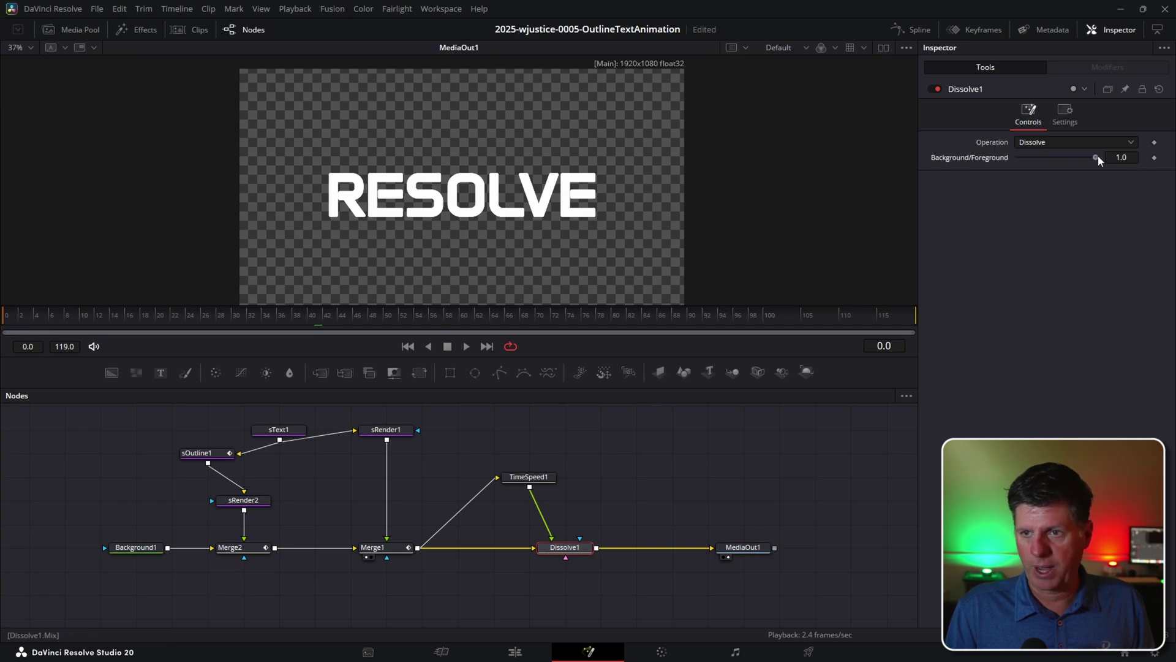
left_click_drag(1098, 160, 1004, 169)
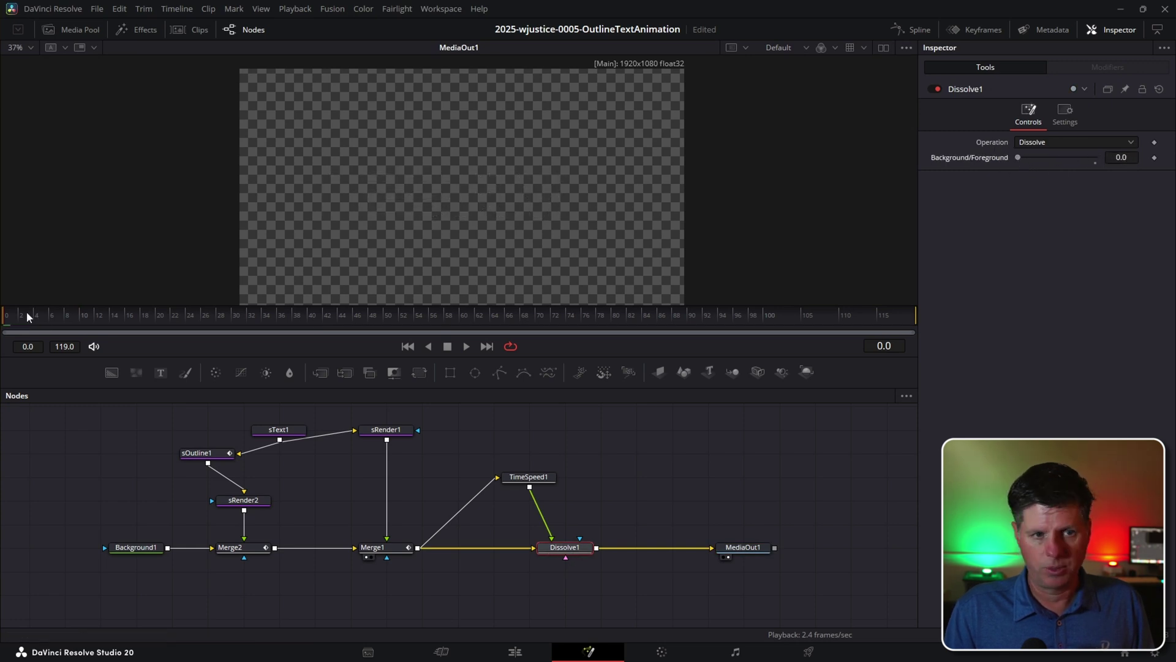
key("space")
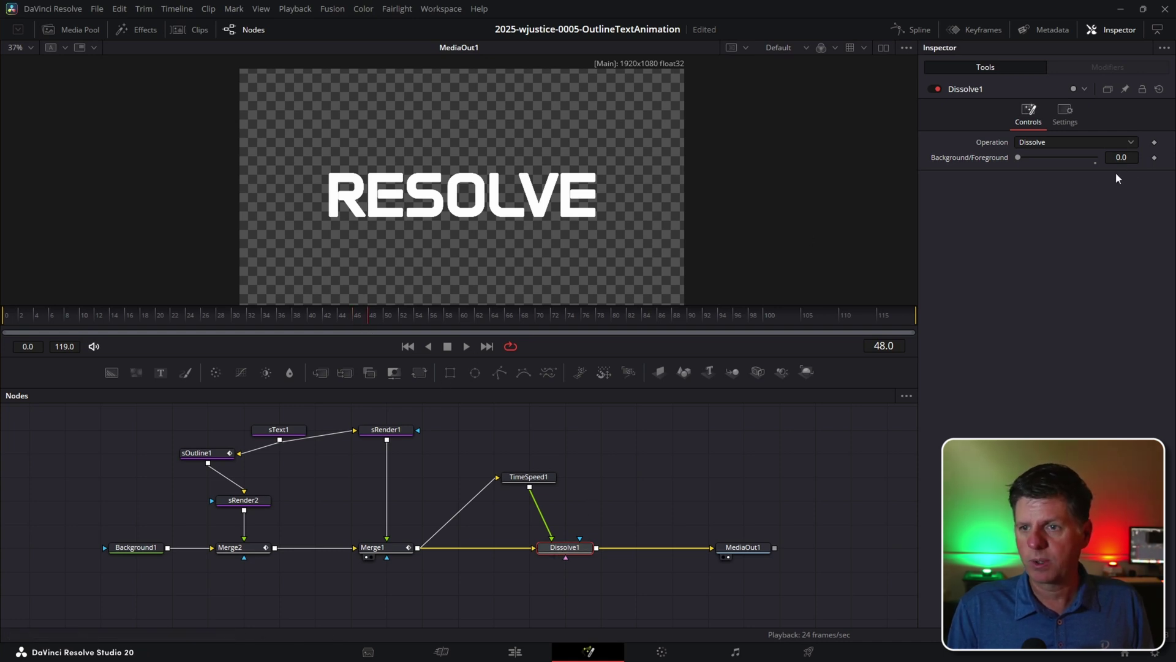
left_click(1154, 158)
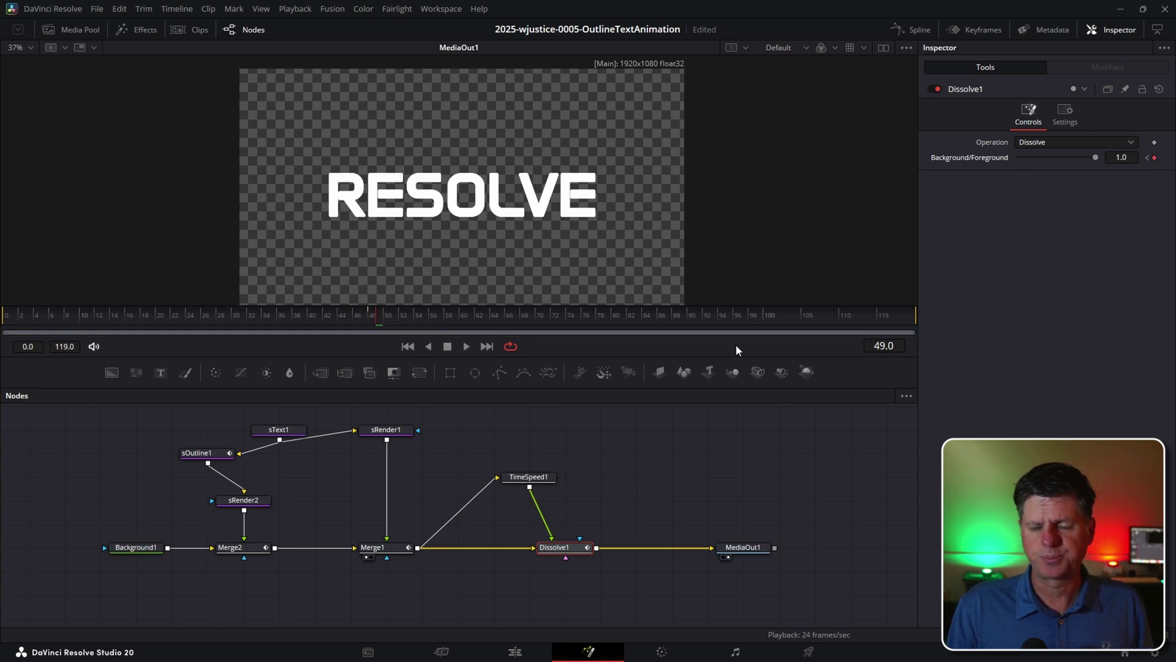
left_click(787, 315)
key("space")
left_click(740, 325)
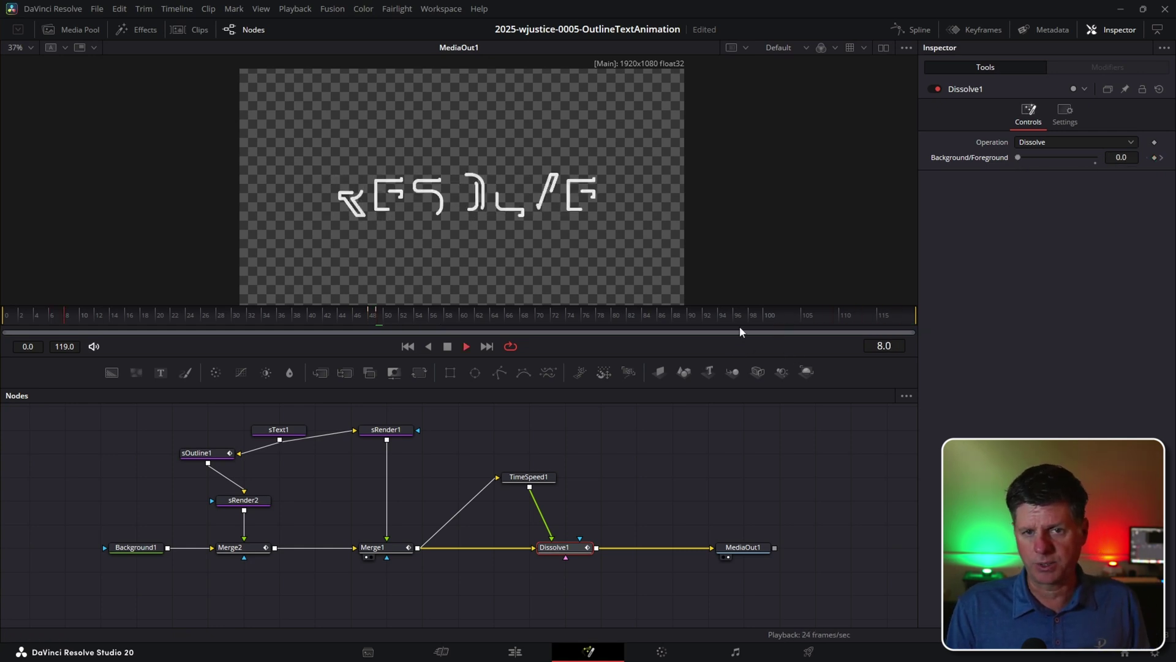
left_click_drag(740, 326, 862, 324)
On the Edit page, extend the end of the Fusion Composition clip to 01:01:17:17 and play it from its start
left_click(513, 653)
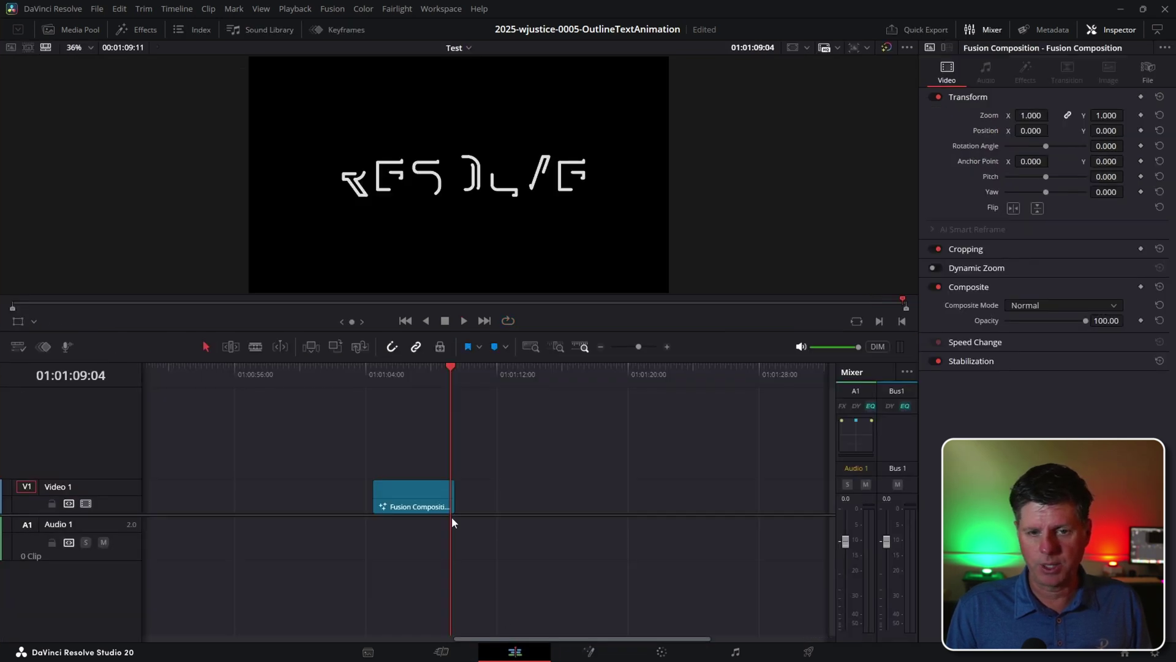
left_click_drag(453, 502, 589, 499)
left_click(377, 366)
key("space")
left_click(538, 371)
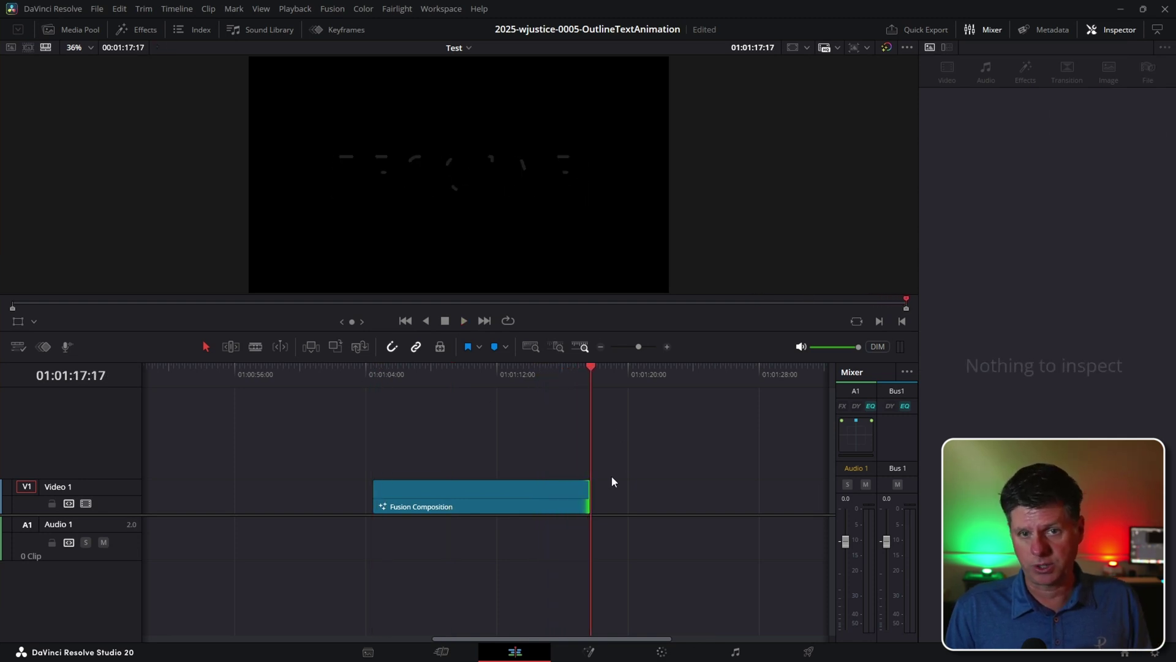
Trim the end of the Fusion Composition clip back to 01:01:14:20 and play its closing section
left_click_drag(582, 498, 536, 498)
left_click(507, 374)
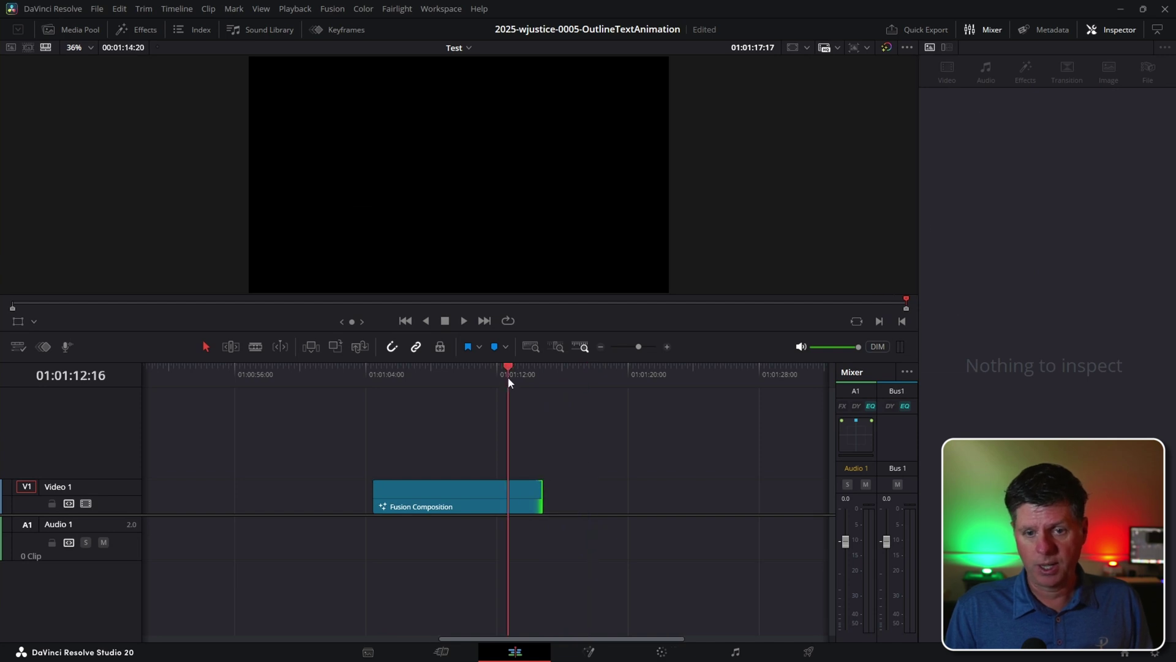
key("space")
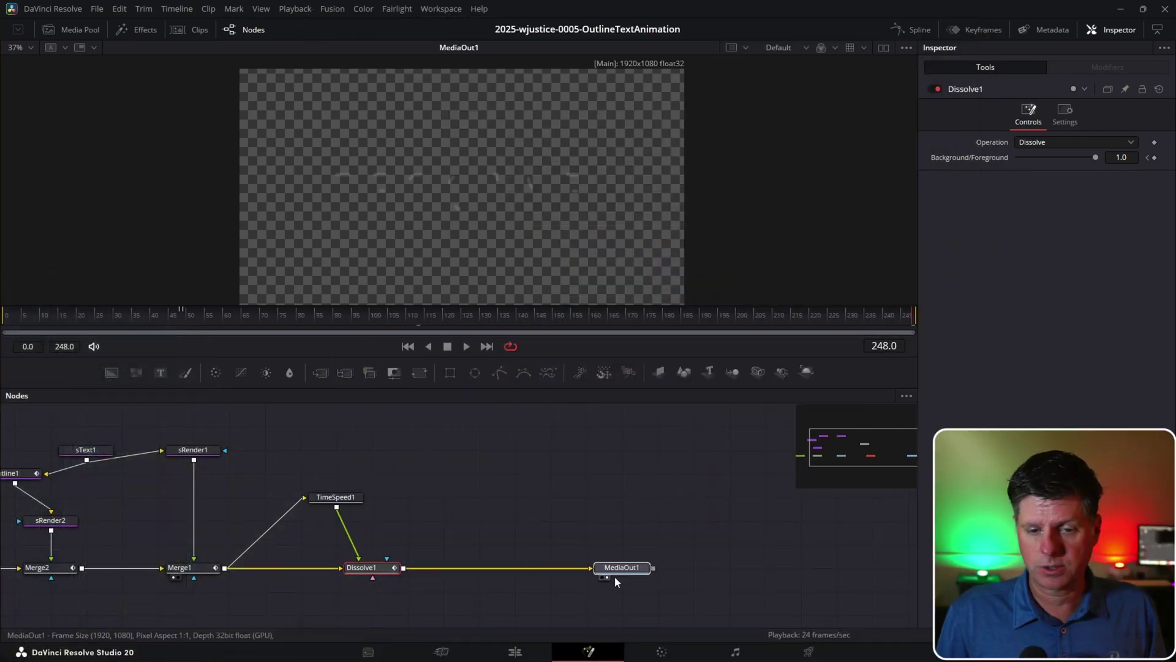
Move MediaOut1 farther right, then add a Rays node fed by Dissolve1 and preview its result around frame 51
left_click_drag(615, 575, 790, 579)
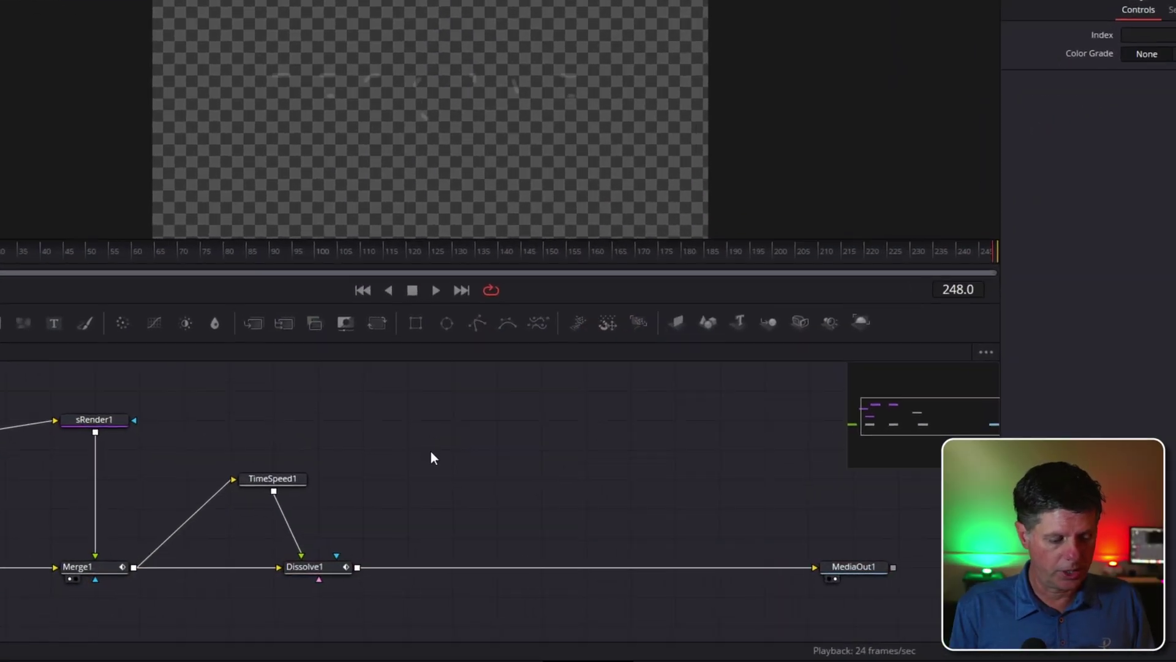
key("shift+space")
type("rays")
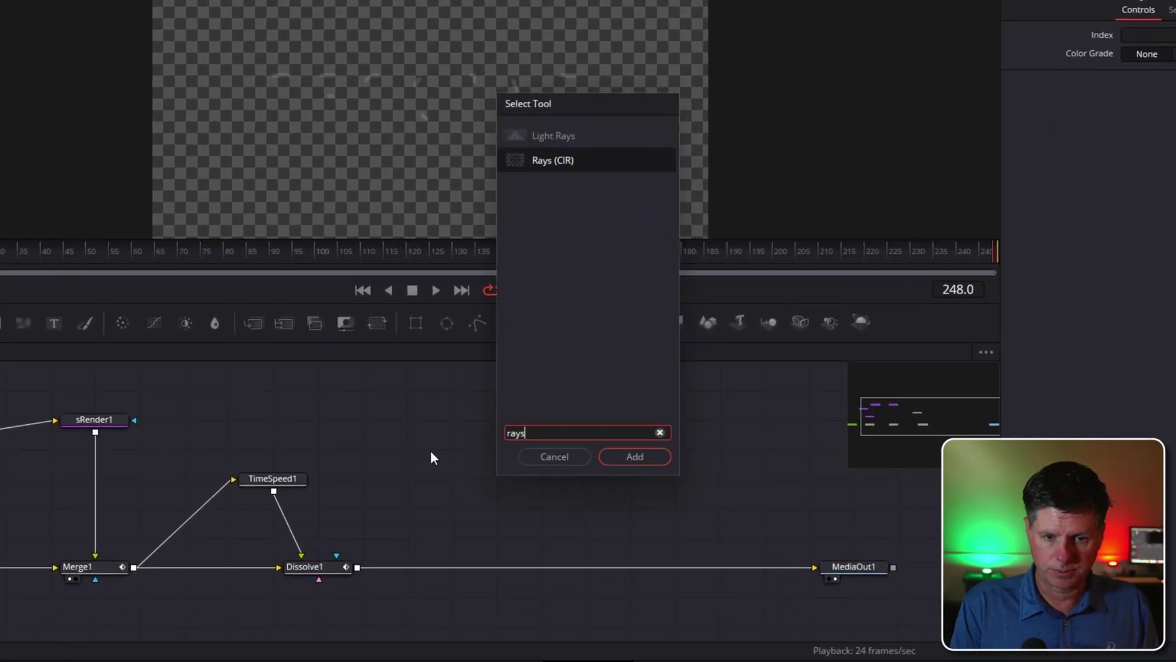
key("Return")
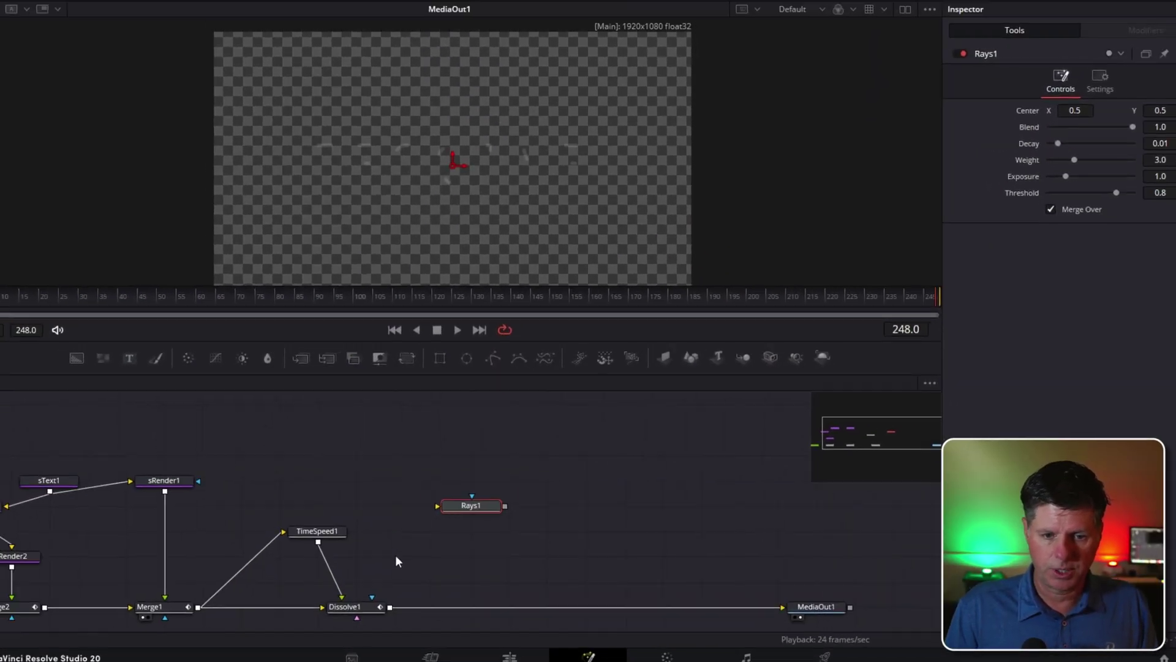
left_click_drag(404, 606, 452, 516)
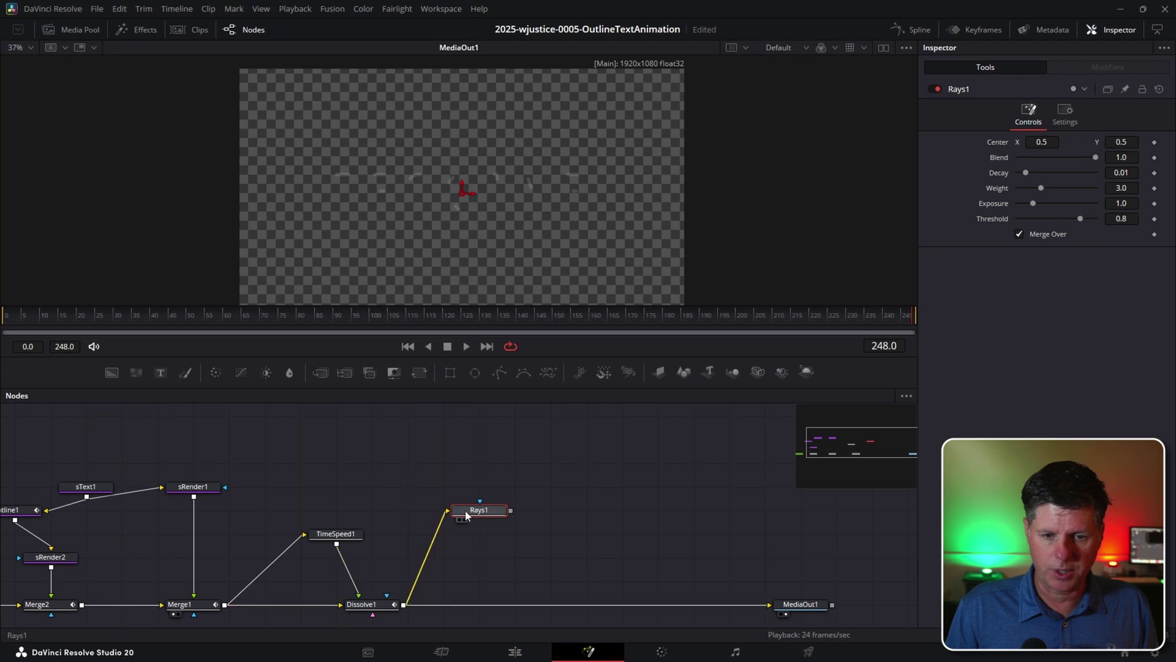
key("space")
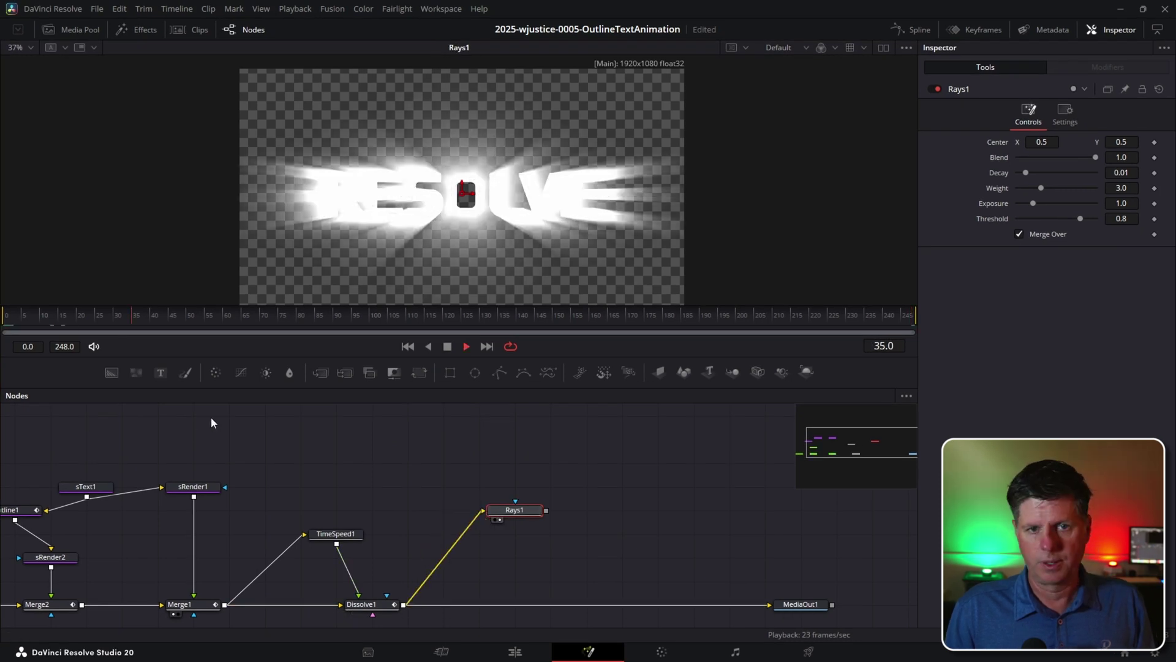
left_click_drag(210, 318, 176, 310)
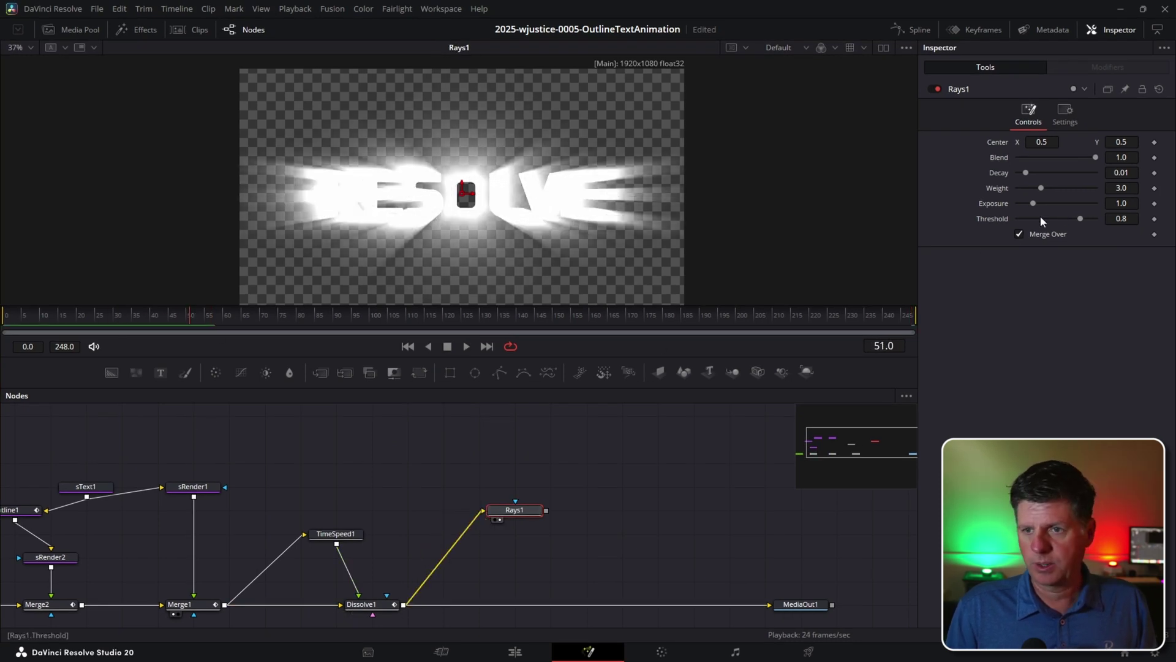
Set the Rays1 Threshold to 0.0, Blend to 0.937, Weight to 2.91 and Exposure to 1.22, playing back the animation to preview the rays
left_click_drag(1081, 222, 995, 222)
left_click_drag(189, 325, 63, 321)
key("space")
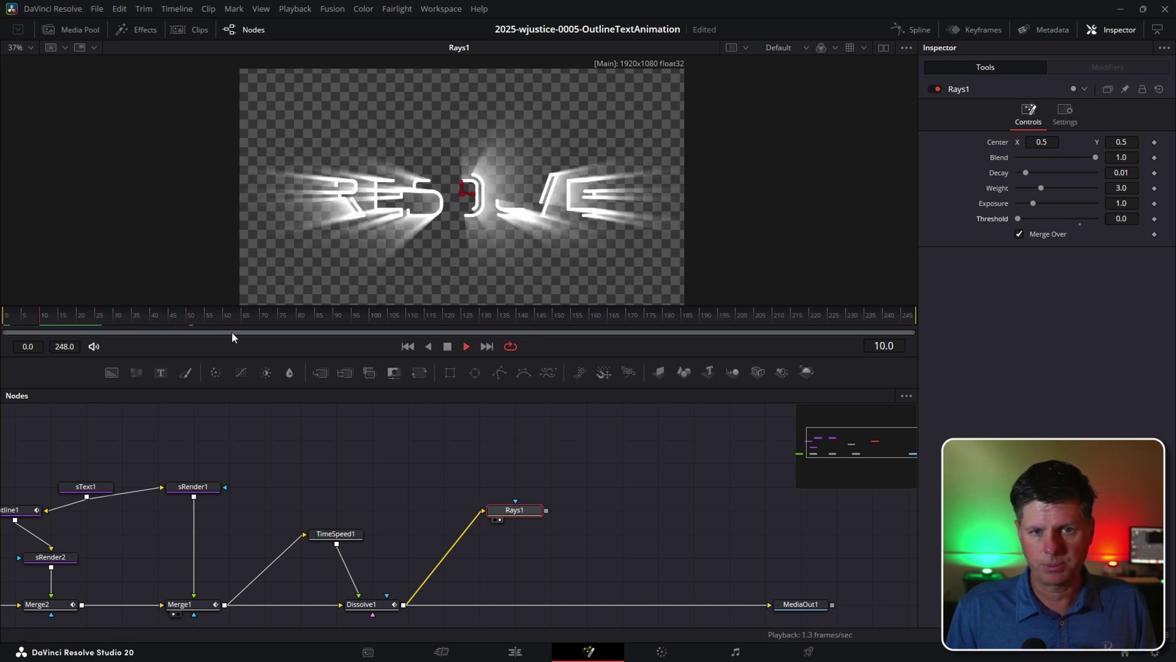
mouse_move(1094, 157)
left_mouse_down()
mouse_move(1046, 157)
mouse_move(1090, 160)
left_mouse_up()
mouse_move(1039, 189)
left_mouse_down()
mouse_move(1055, 209)
mouse_move(1031, 204)
mouse_move(1039, 188)
left_mouse_up()
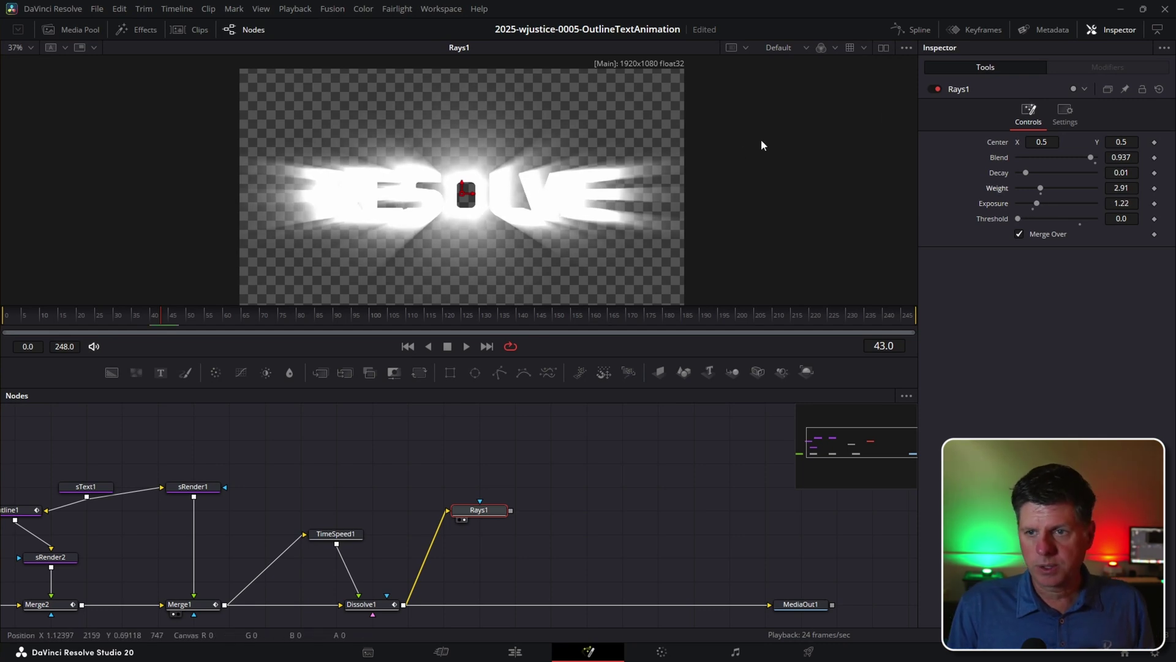
Reset the Rays1 Center to its default, modify it with an XY Path and show the modifier's controls
left_click_drag(466, 194, 403, 193)
double_click(995, 147)
right_click(997, 147)
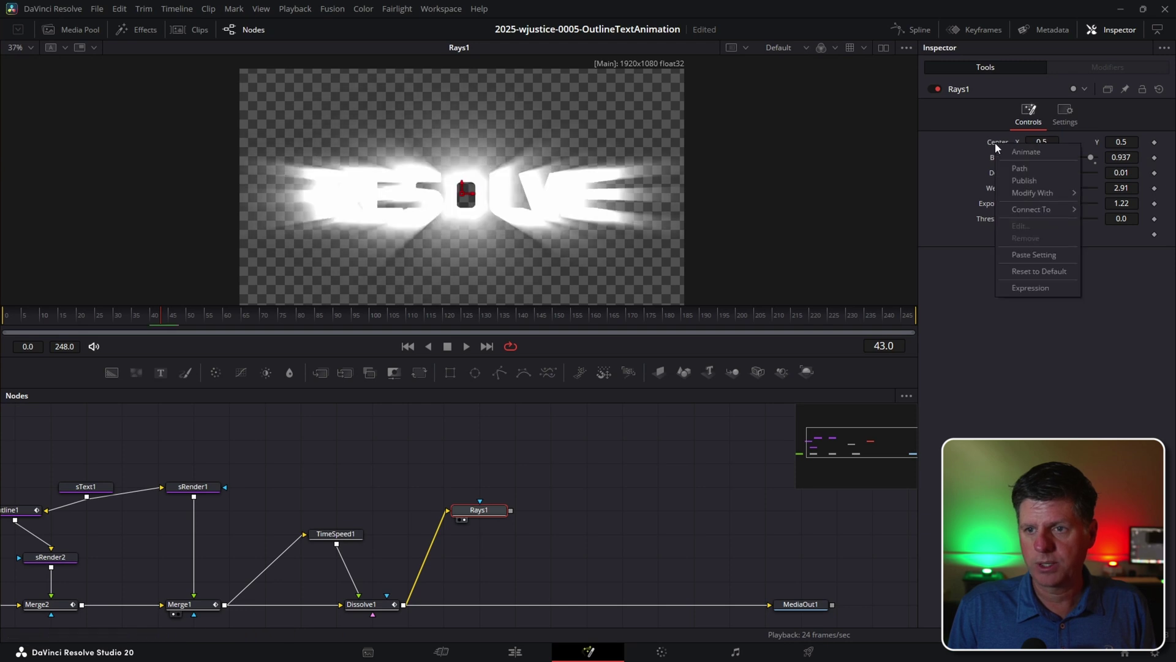
mouse_move(1043, 194)
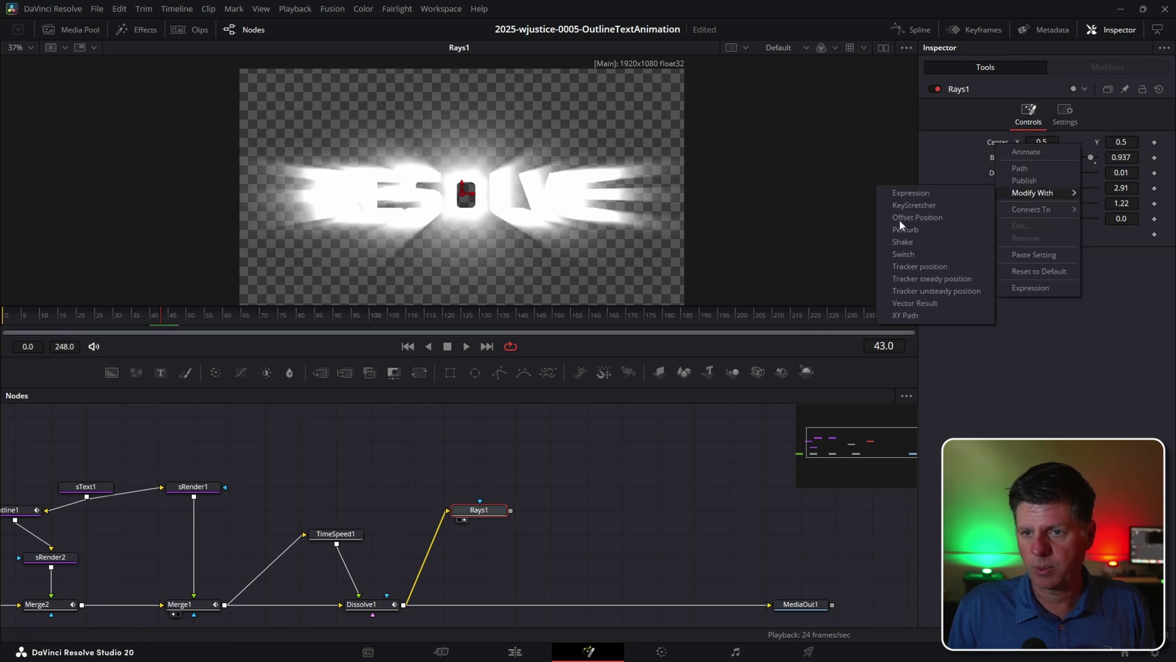
left_click(912, 316)
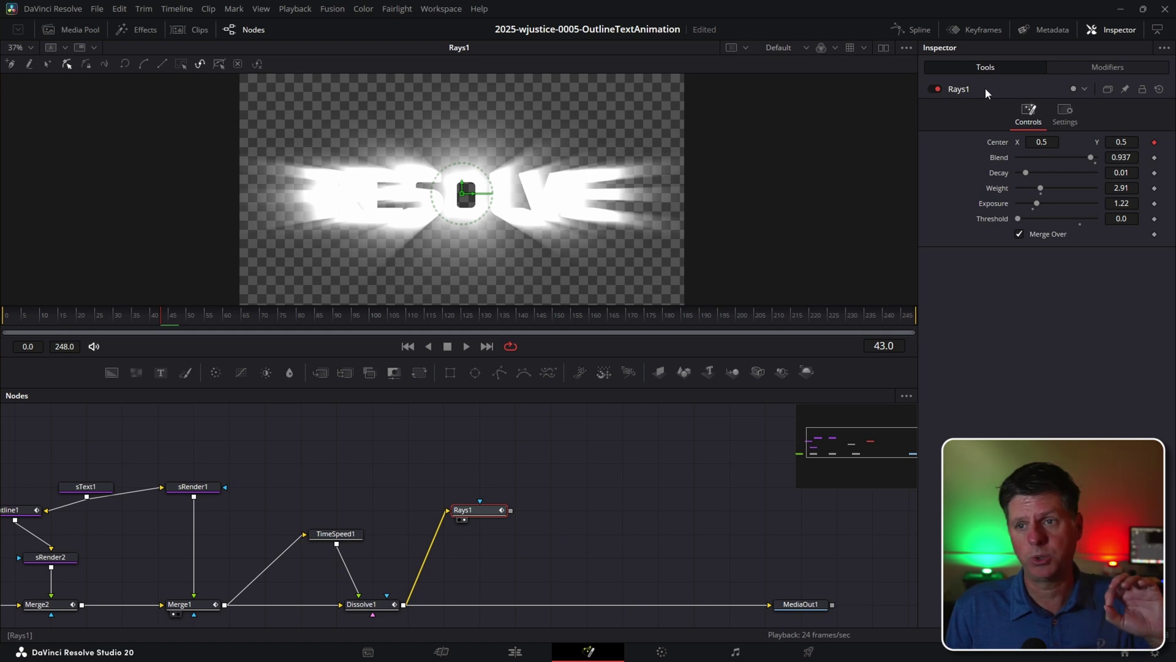
left_click(1096, 69)
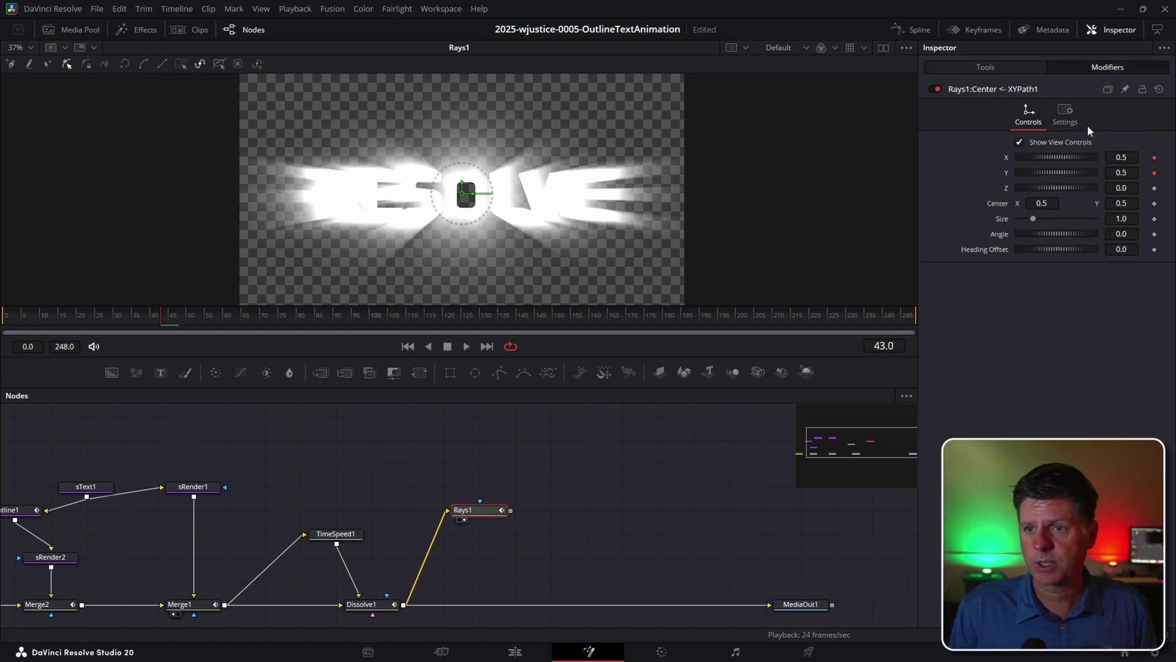
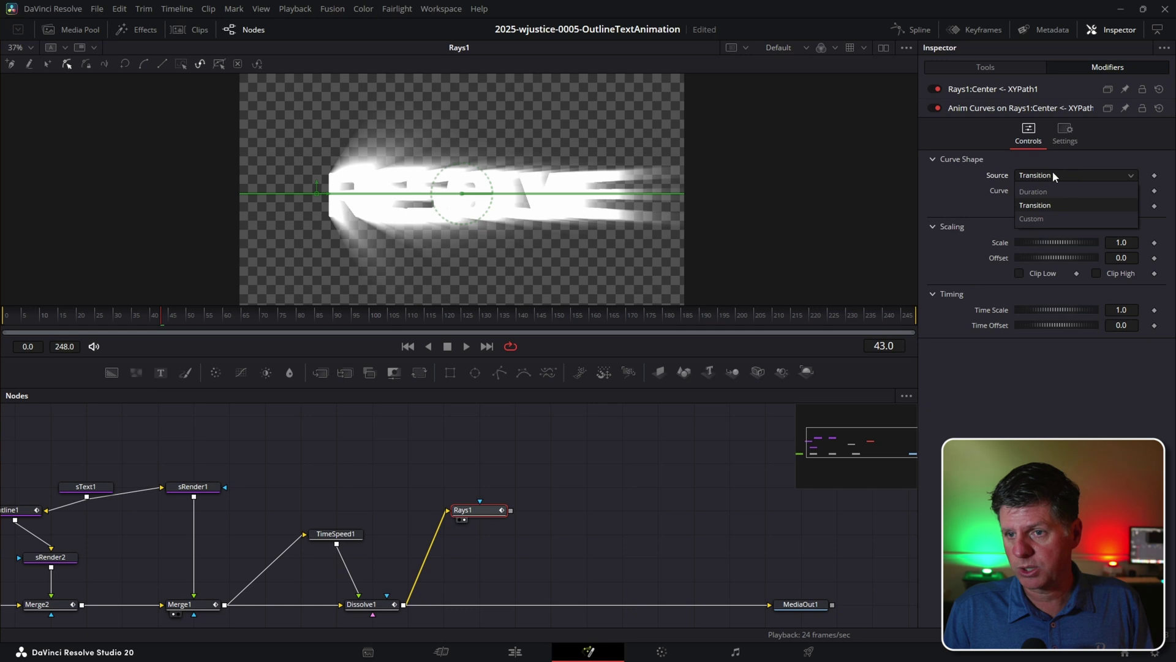
Set the Rays1 Center animation curve's Source to Duration and preview the ray movement along the timeline
left_click(1046, 190)
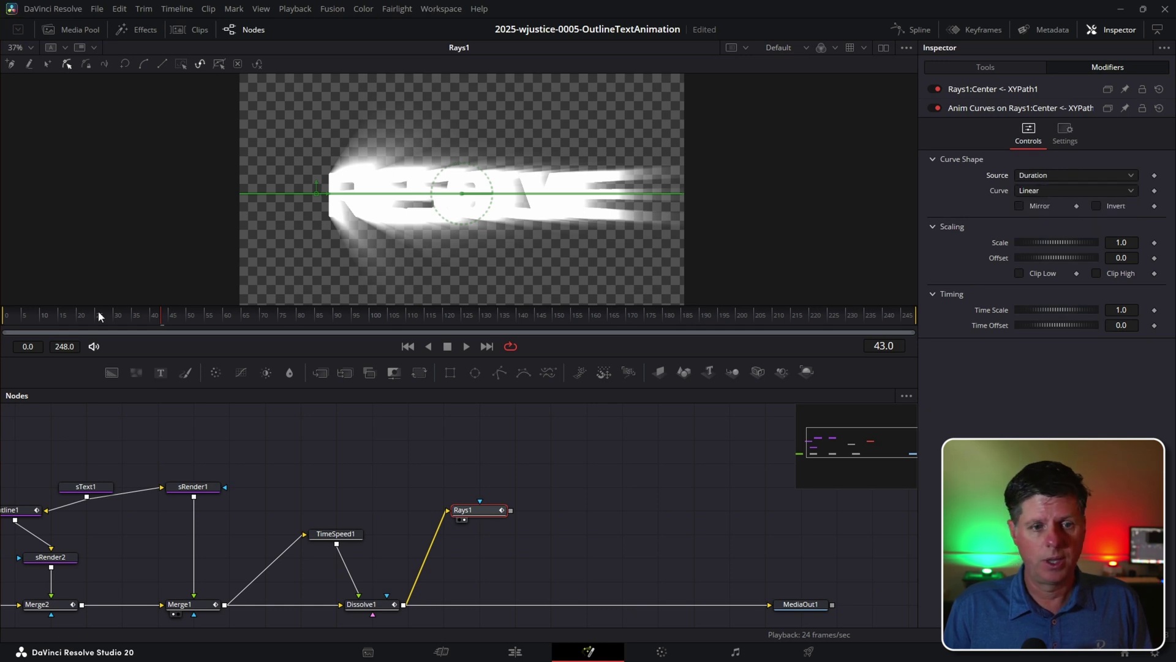
left_click_drag(87, 315, 3, 322)
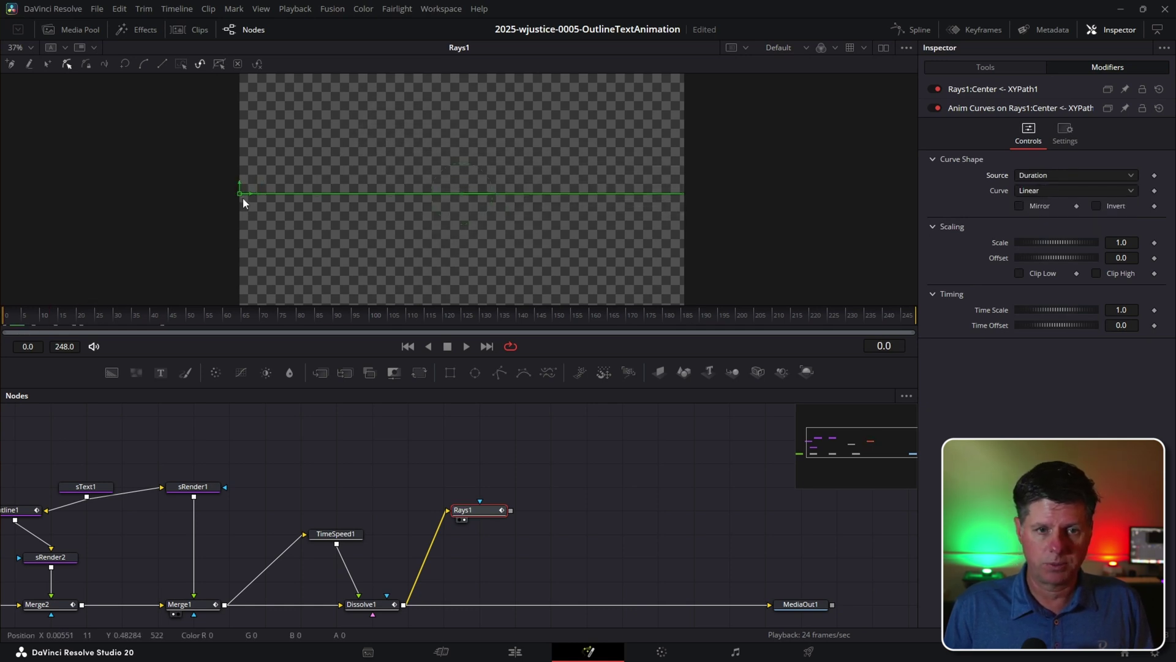
key("space")
key("space")
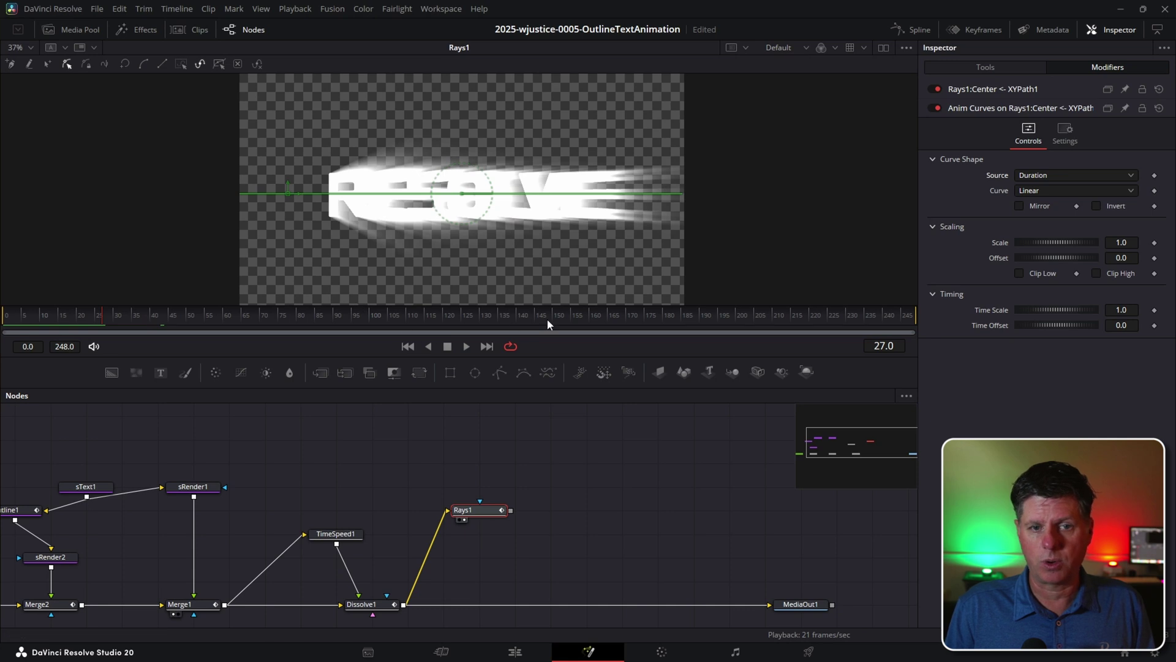
mouse_move(584, 318)
left_mouse_down()
mouse_move(928, 344)
mouse_move(403, 321)
left_mouse_up()
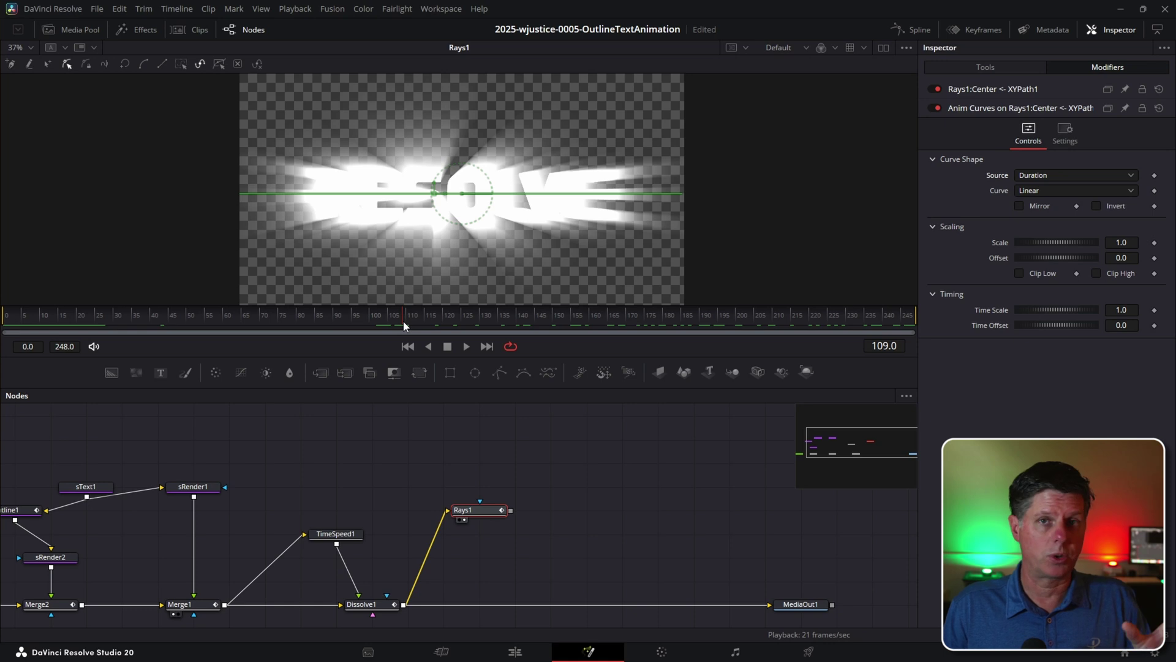
left_click_drag(391, 320, 453, 323)
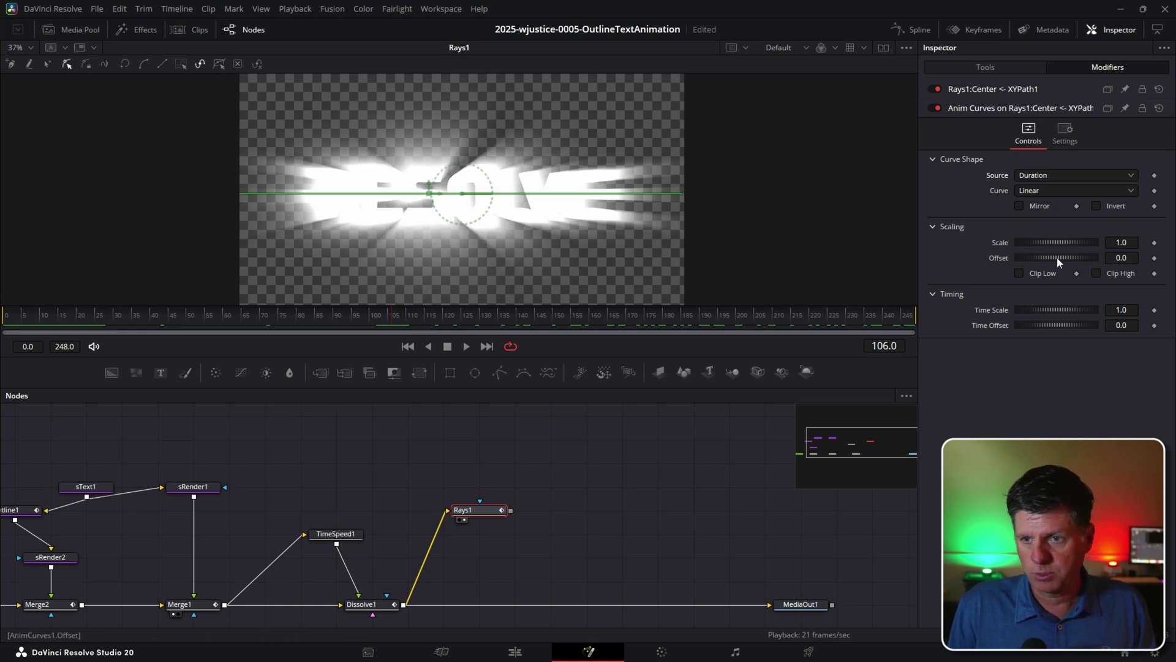
Set the Center animation curve's Scale to 0.7243 and Offset to 0.1428, playing back the rays from the first frame
left_click_drag(1057, 258, 1047, 256)
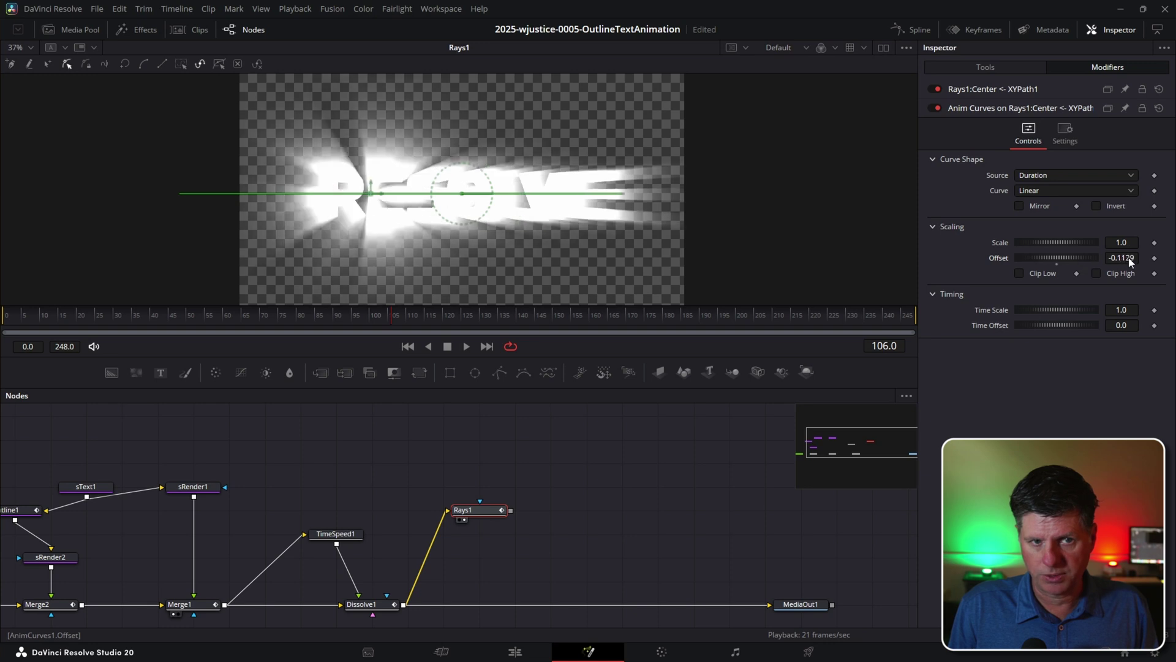
left_click_drag(1130, 262, 1160, 258)
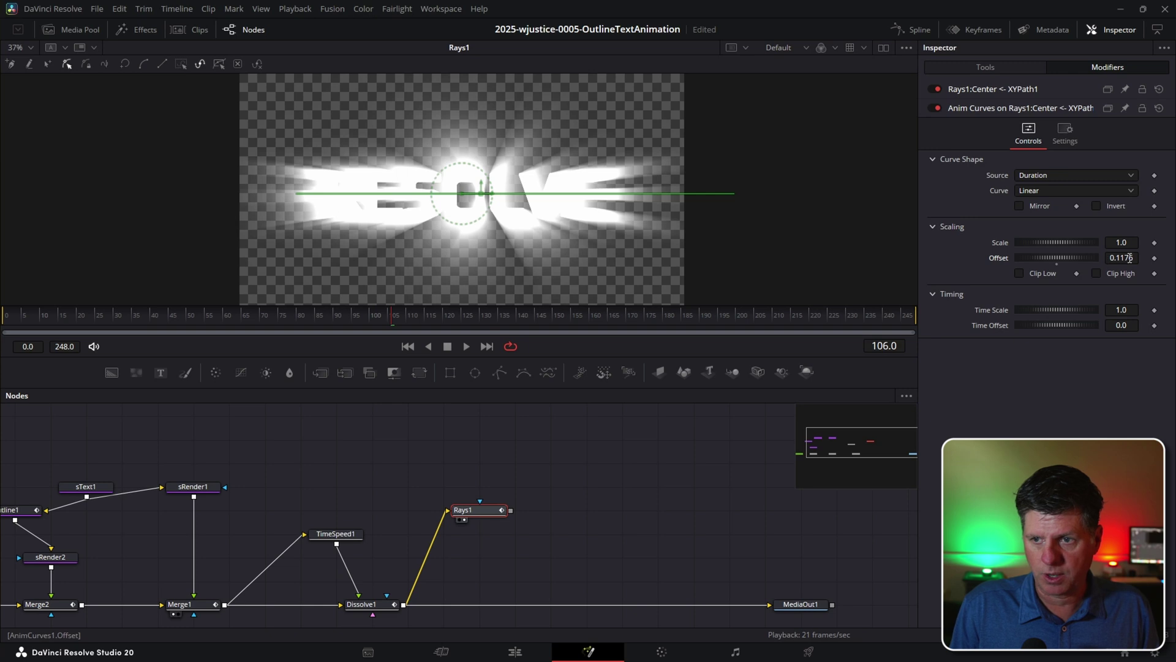
left_click_drag(1056, 258, 1053, 257)
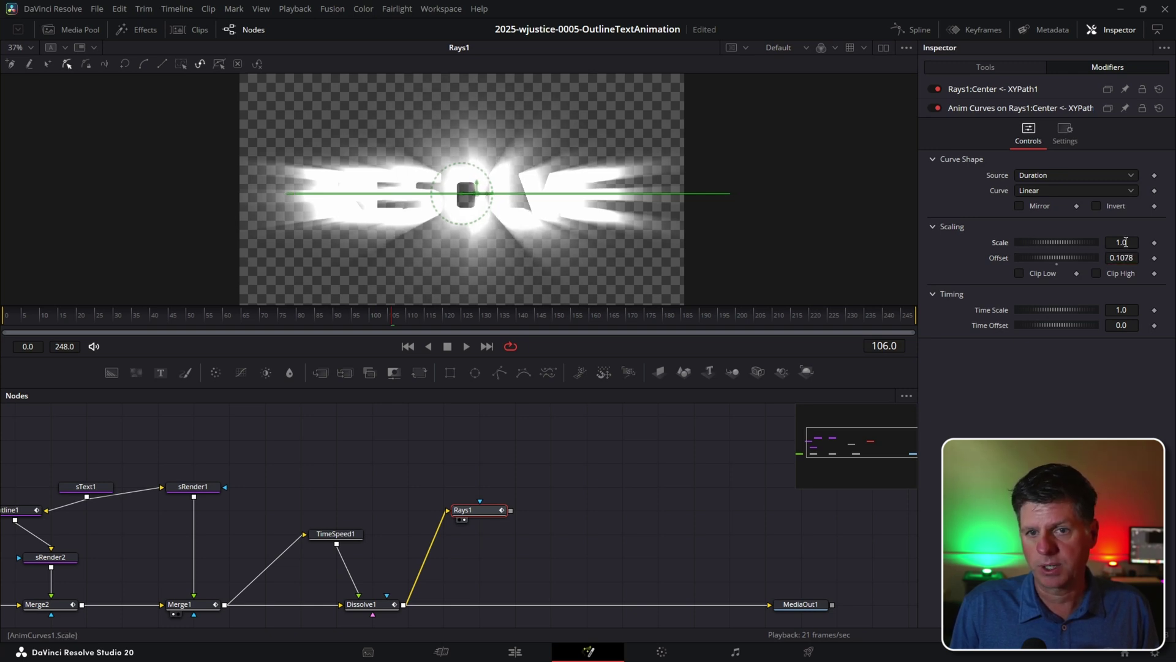
left_click_drag(1130, 242, 1124, 242)
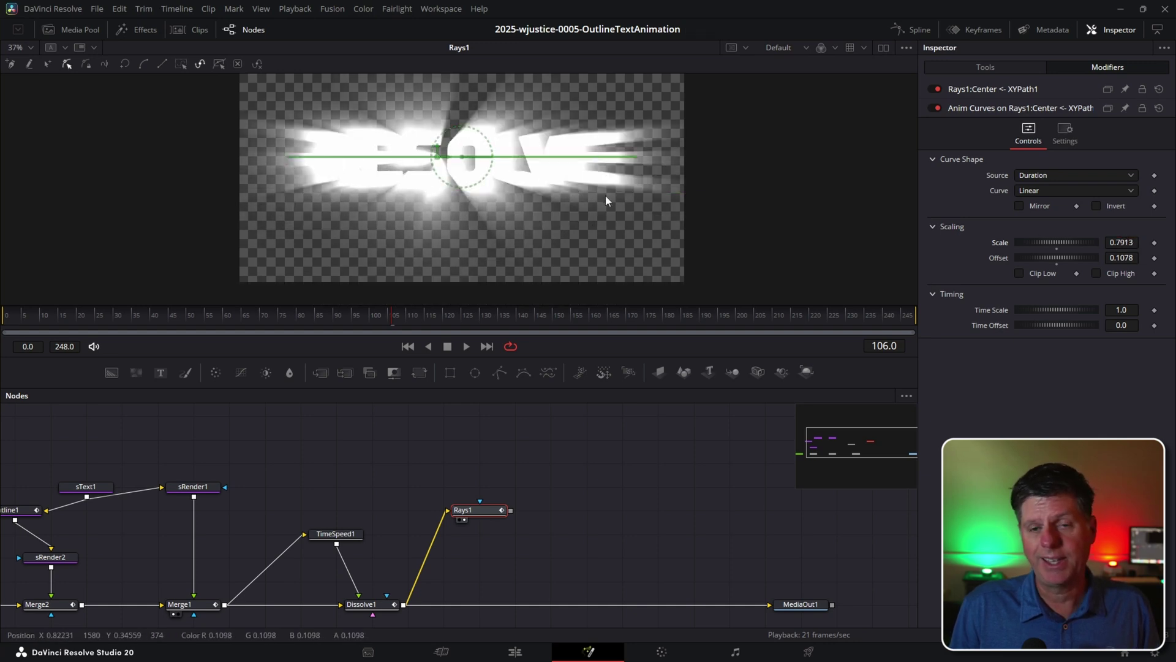
scroll(605, 196, "up", 1)
left_click_drag(79, 314, 4, 315)
key("space")
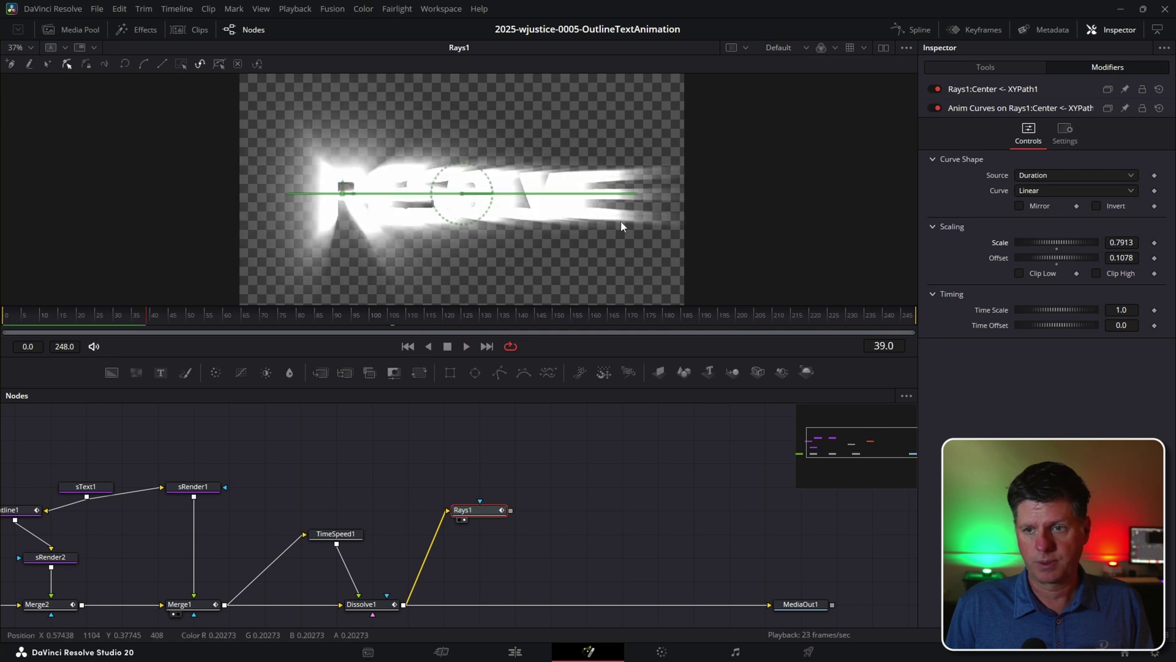
left_click_drag(38, 315, 4, 315)
key("space")
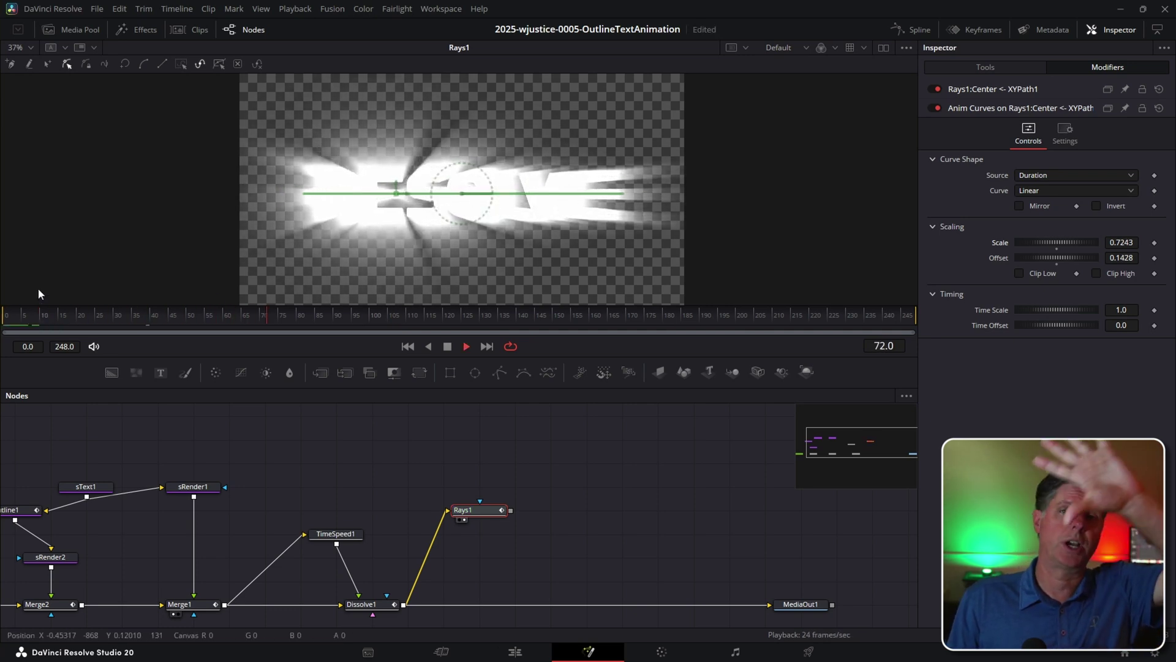
key("space")
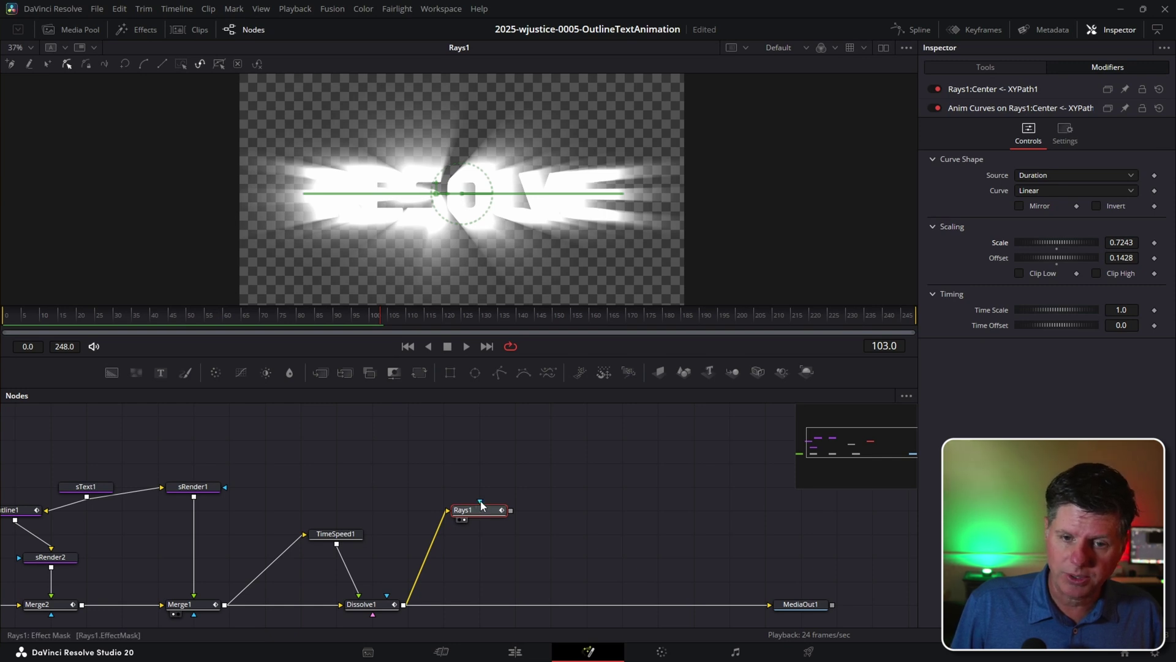
Add an Ellipse mask to Rays1, shrink it to about 0.487 in width and height, and set its Soft Edge to 0.1323
left_click_drag(475, 372, 493, 441)
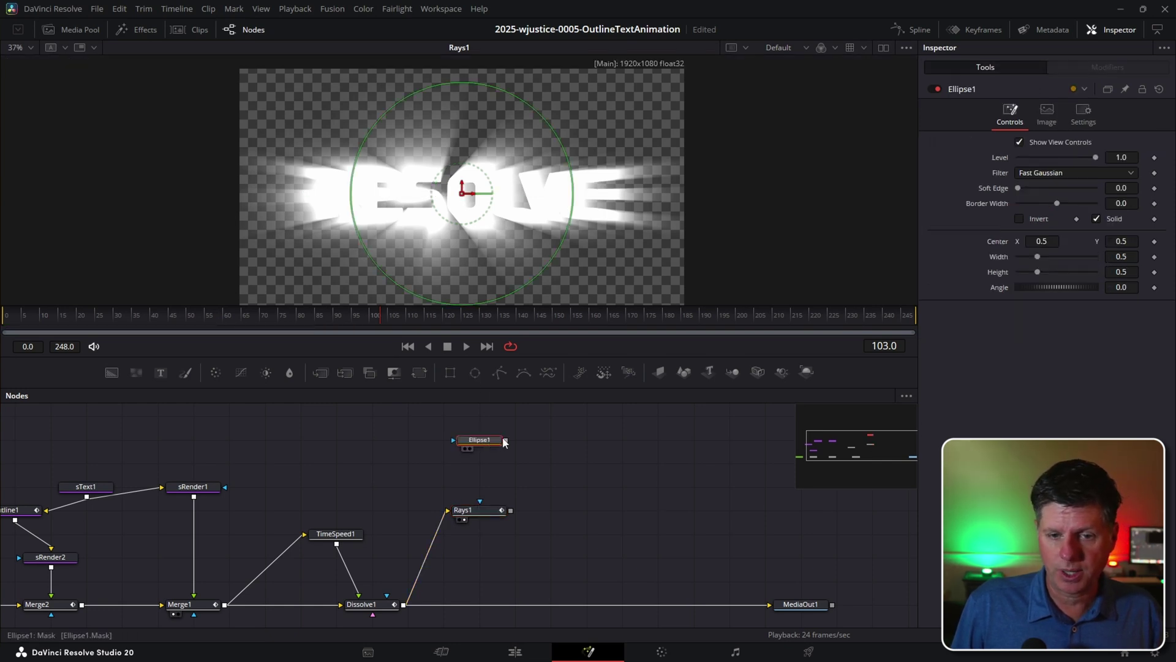
left_click_drag(490, 496, 480, 501)
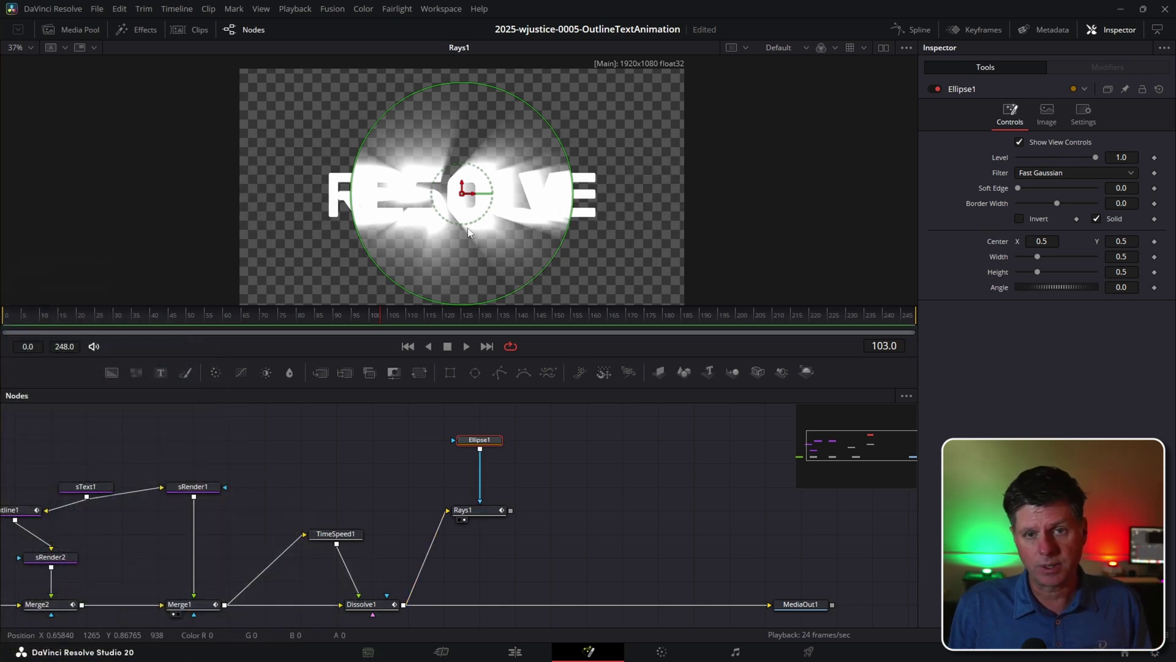
mouse_move(548, 274)
left_mouse_down()
mouse_move(525, 254)
mouse_move(540, 273)
left_mouse_up()
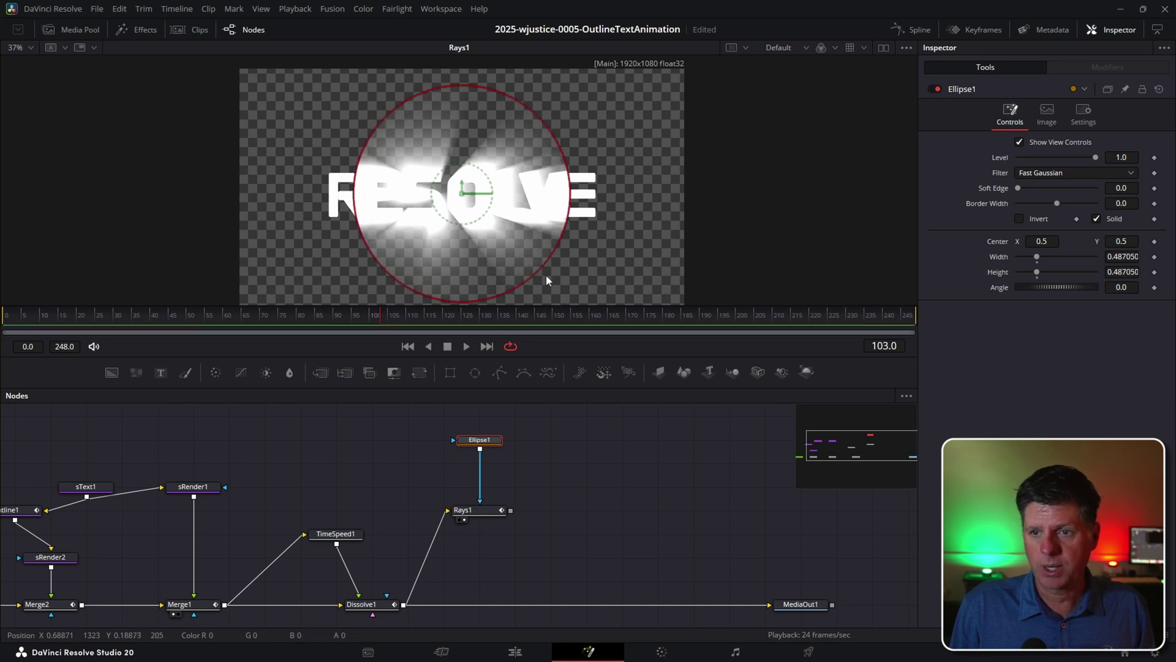
left_click_drag(1018, 190, 1067, 189)
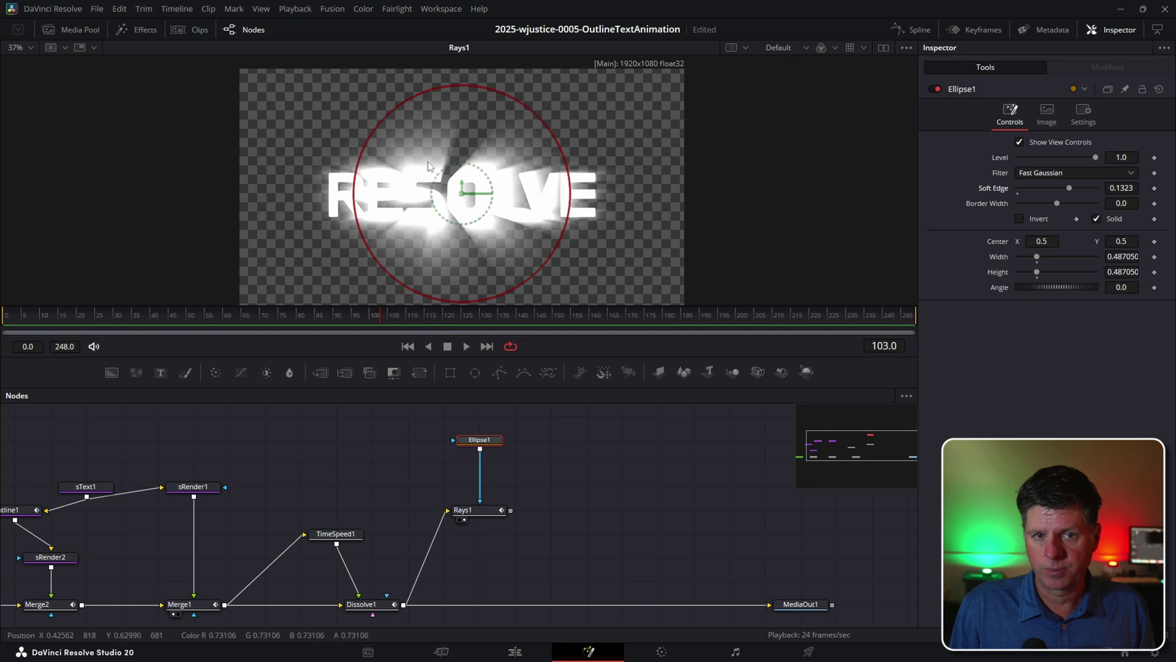
Try the ellipse mask over the start of the text, resize it to about 0.471, and reset its Center to default
left_click_drag(468, 196, 367, 190)
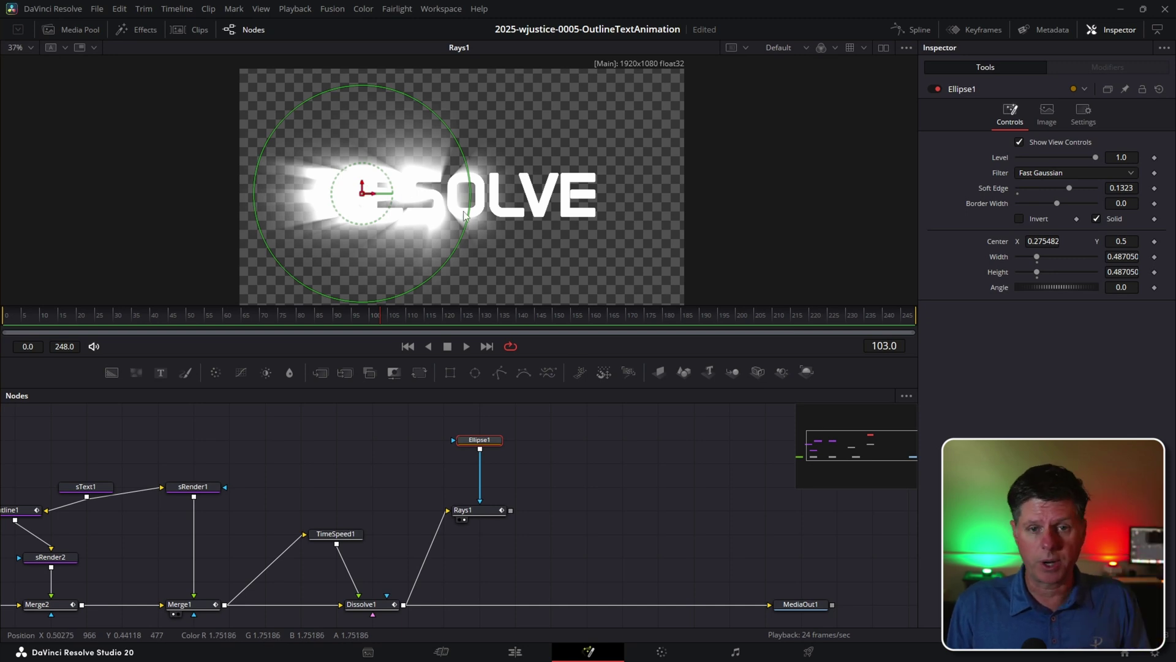
left_click_drag(438, 270, 472, 270)
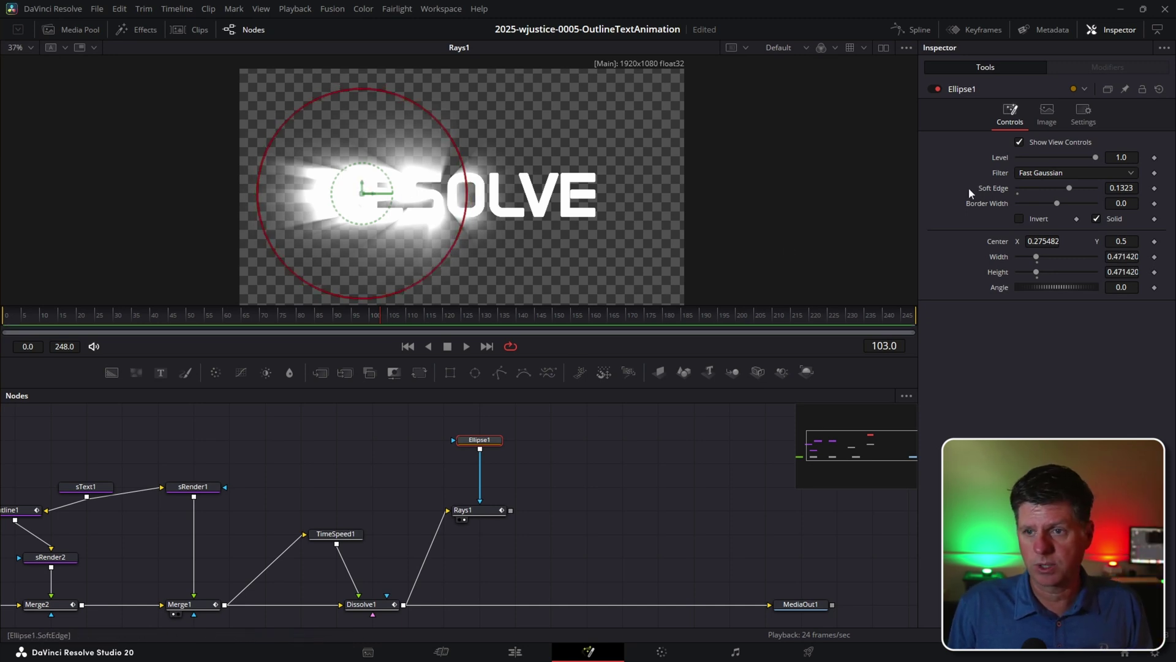
double_click(1000, 242)
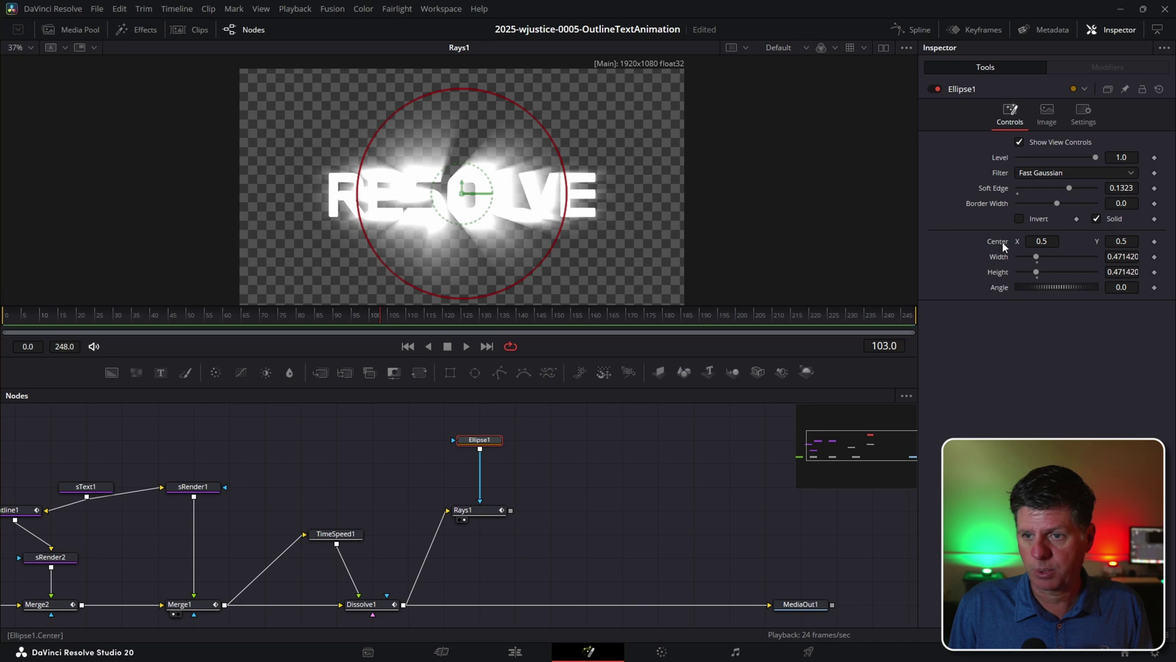
Drive the Ellipse1 Center with the expression Rays1.Center and play the animation from the start
right_click(1000, 244)
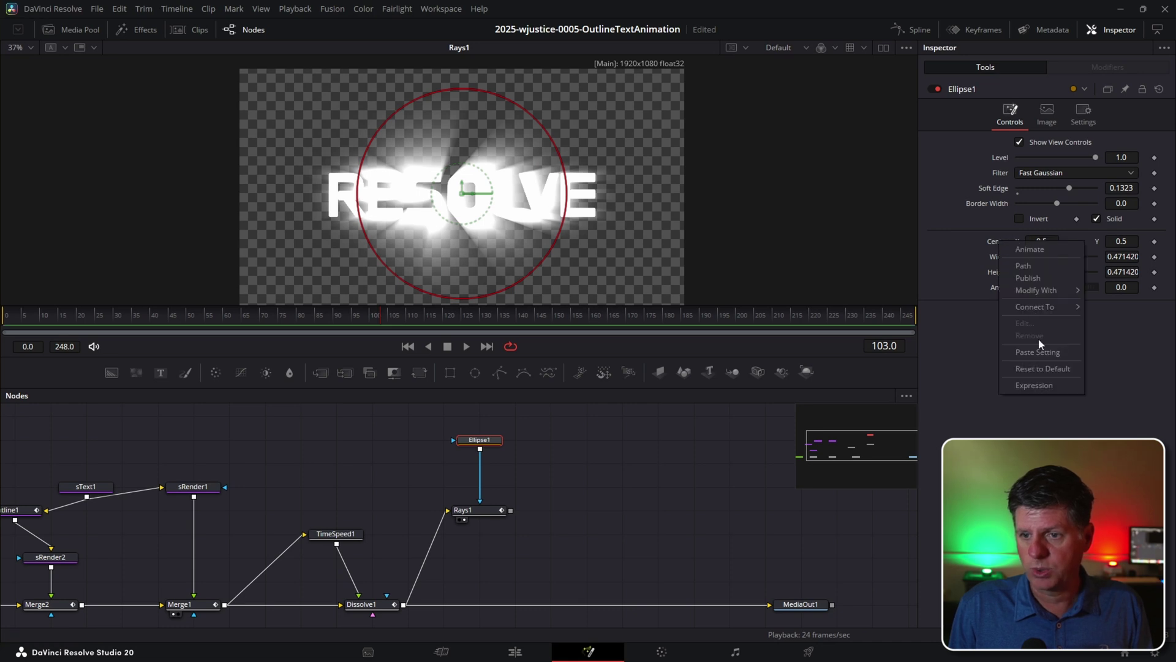
left_click(1039, 384)
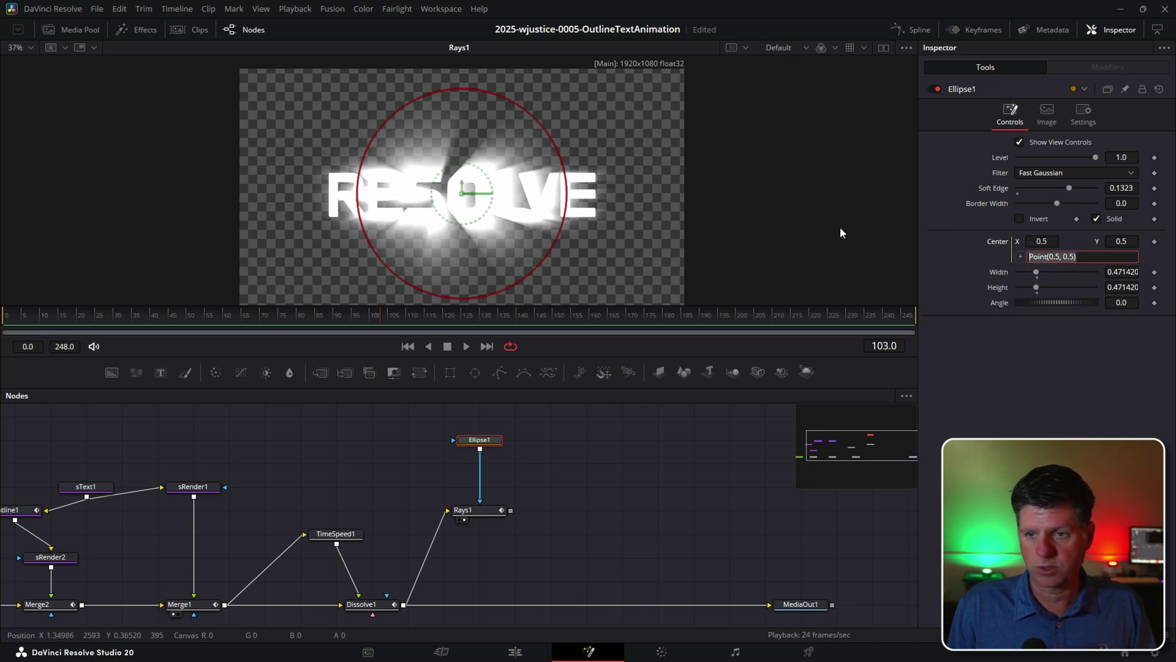
type("Rays1.")
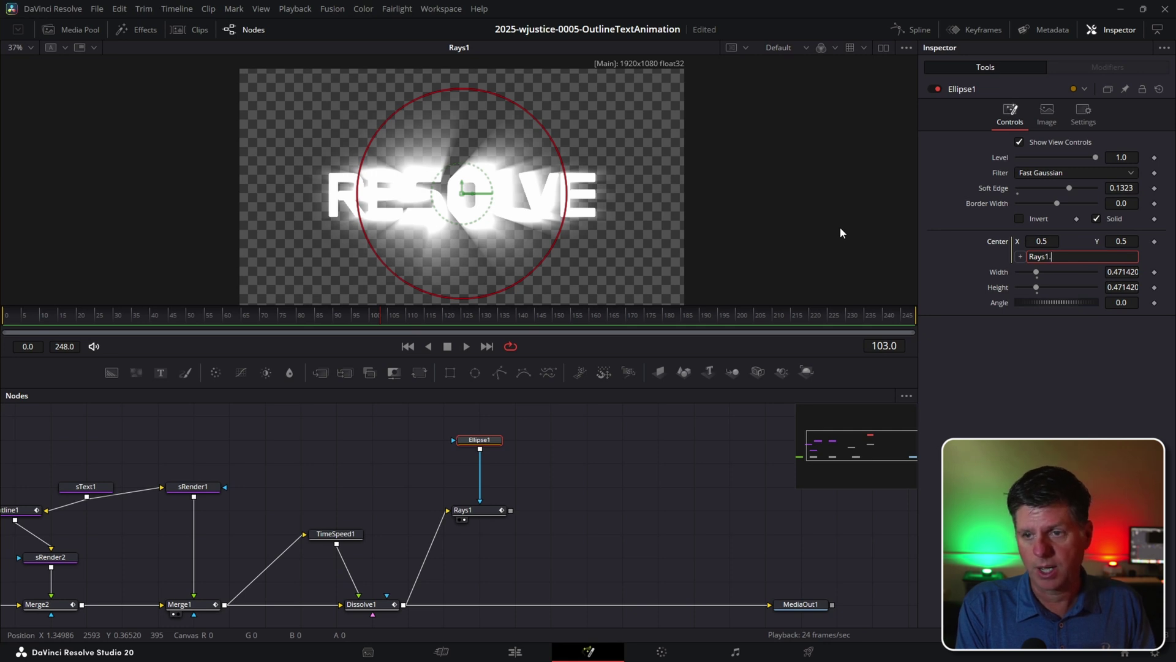
type("Center")
key("Return")
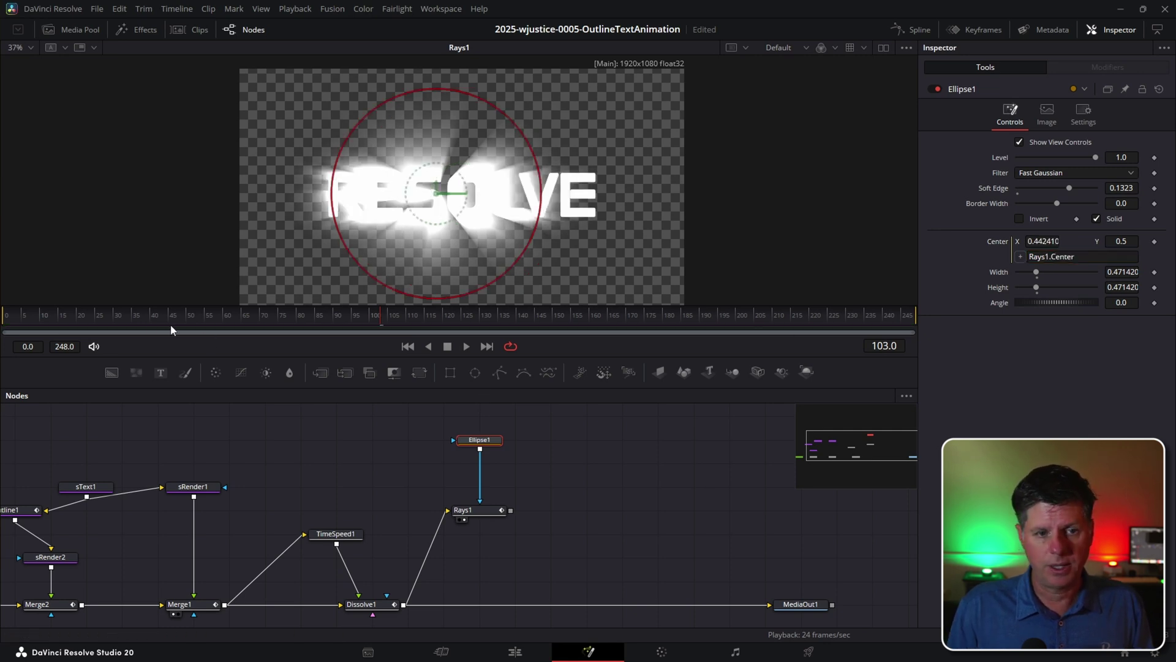
left_click_drag(169, 320, 2, 321)
key("space")
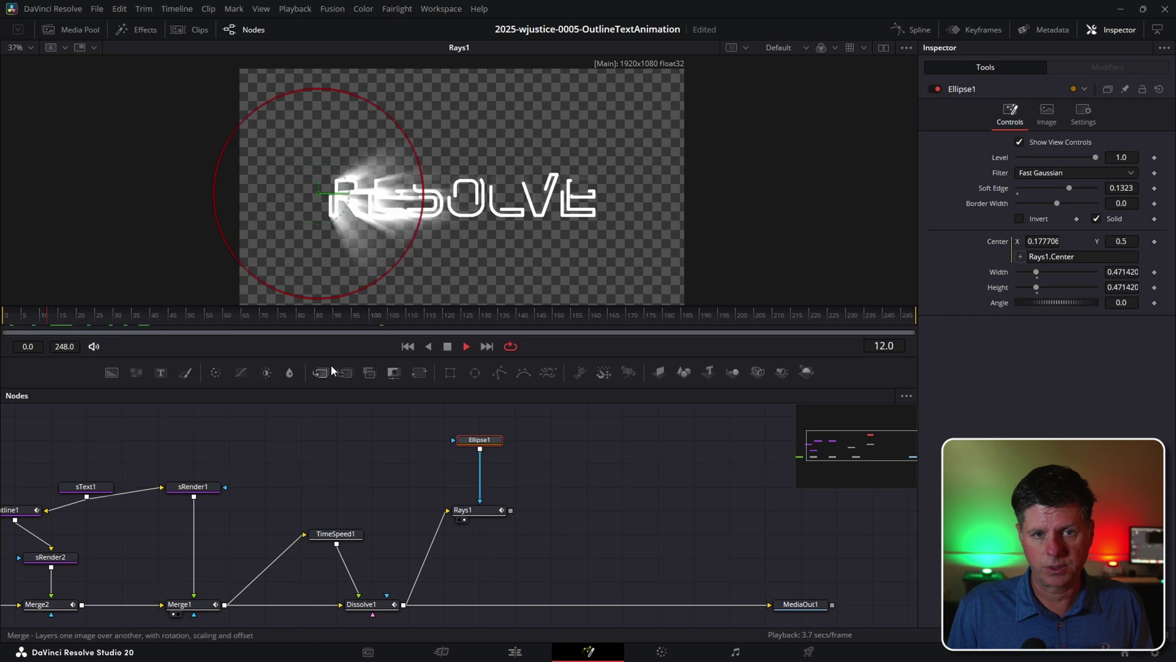
key("space")
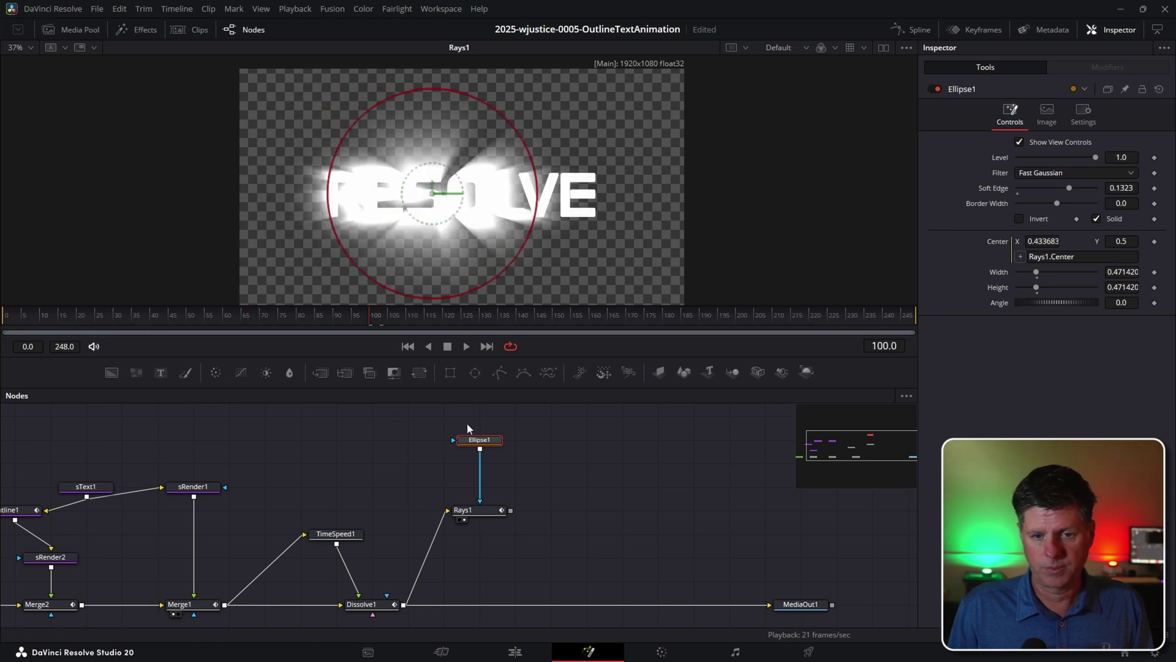
Switch to the Edit page, trim the end of the Fusion Composition clip back to 01:01:07:22, and return to the Fusion page
left_click(473, 440)
left_click(518, 654)
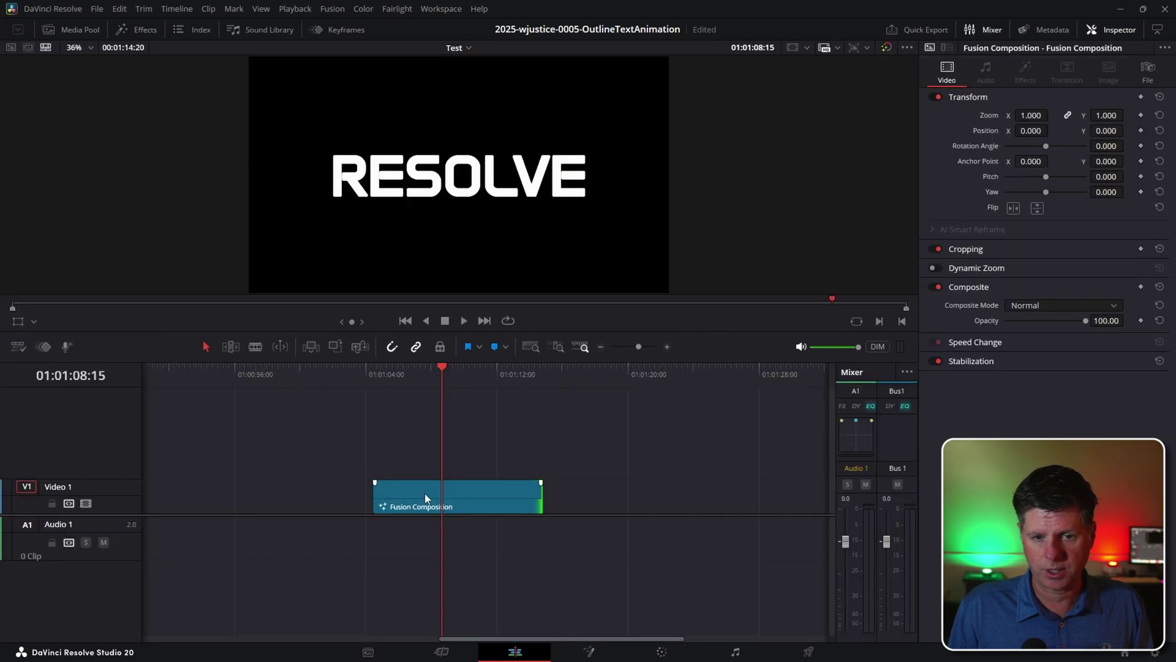
left_click_drag(539, 493, 429, 493)
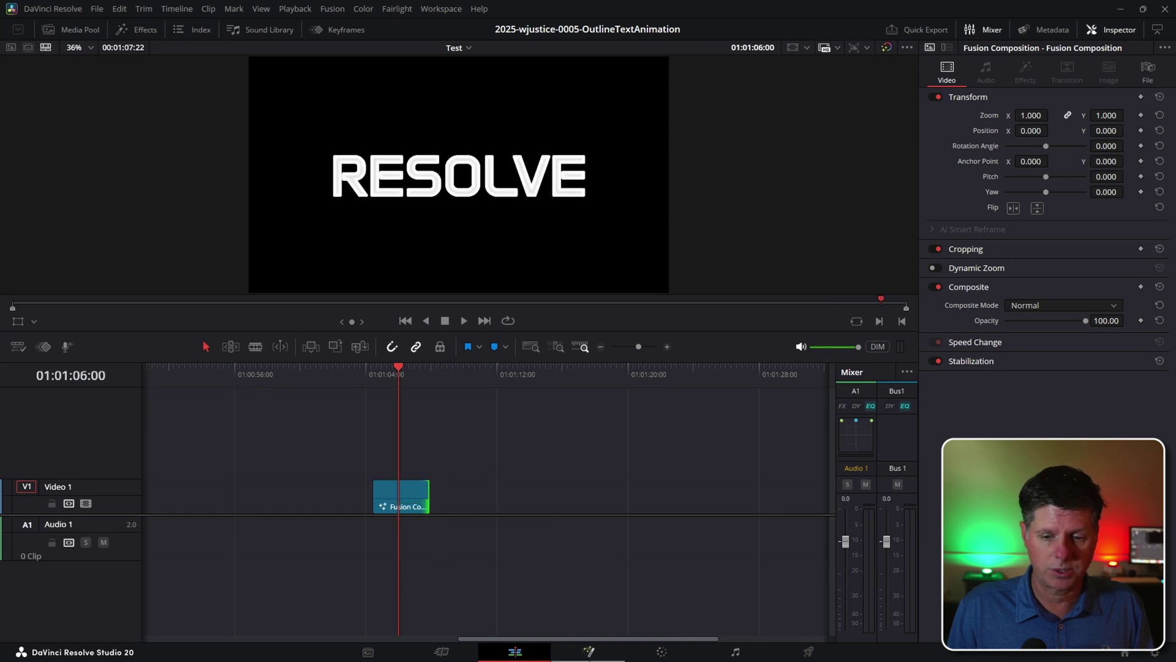
left_click(590, 653)
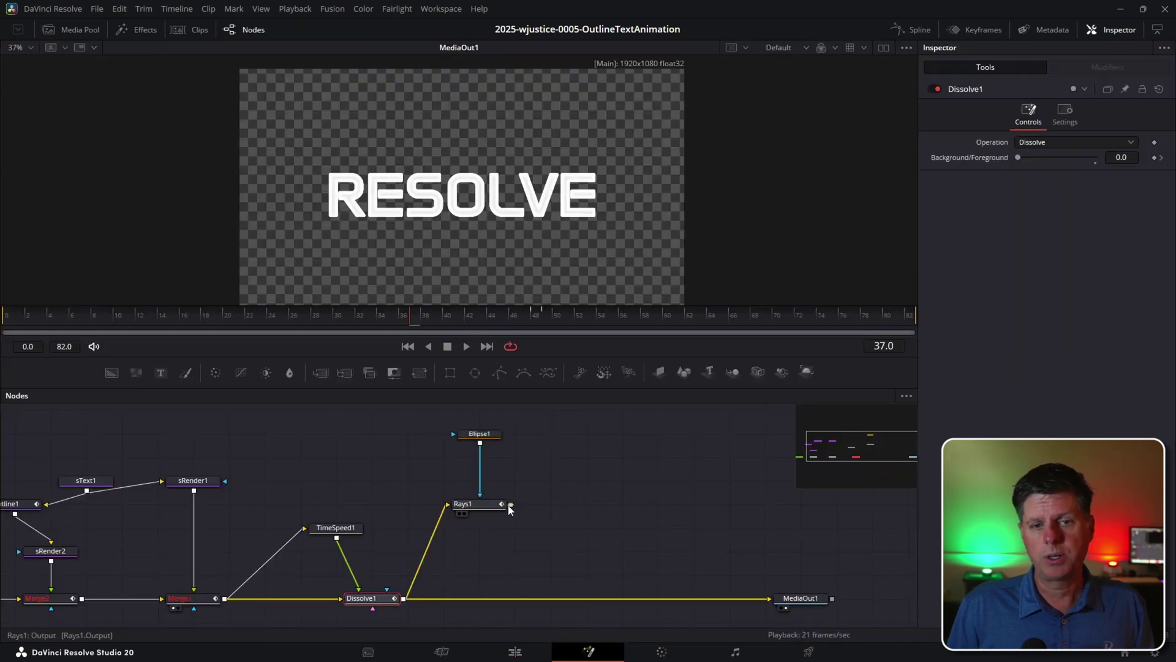
Show the Rays1 result in the viewer and add an unconnected Background node just beyond Rays1 in the node graph
mouse_move(511, 504)
left_mouse_down()
mouse_move(404, 604)
mouse_move(534, 520)
mouse_move(493, 505)
left_mouse_up()
left_click(490, 504)
key("1")
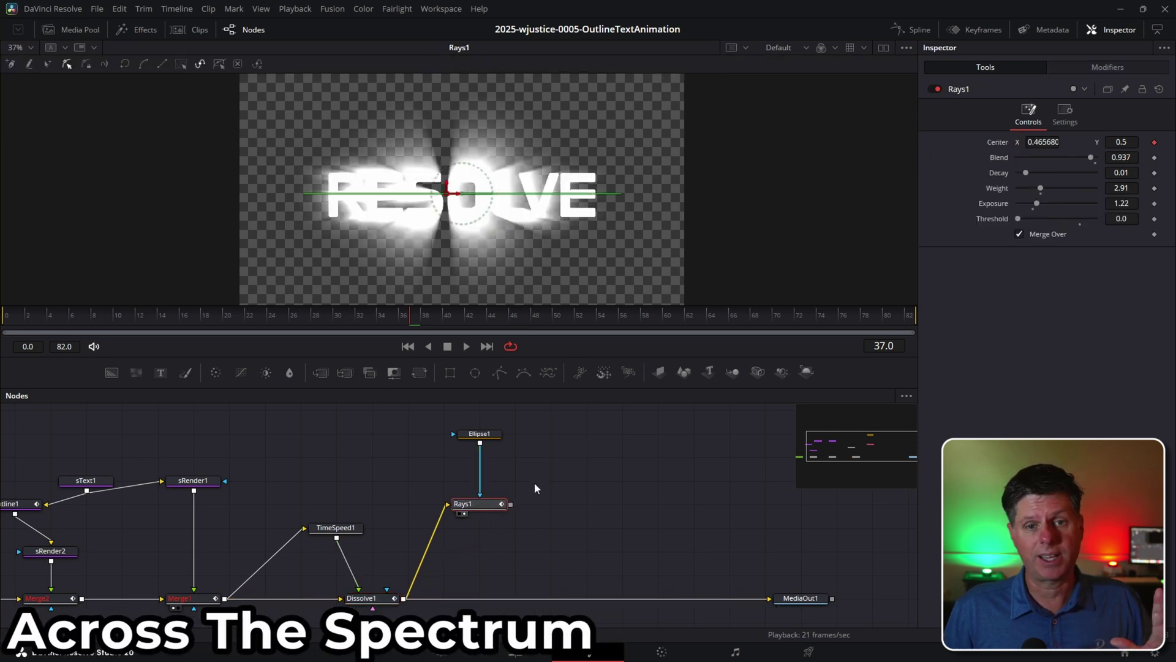
left_click(568, 495)
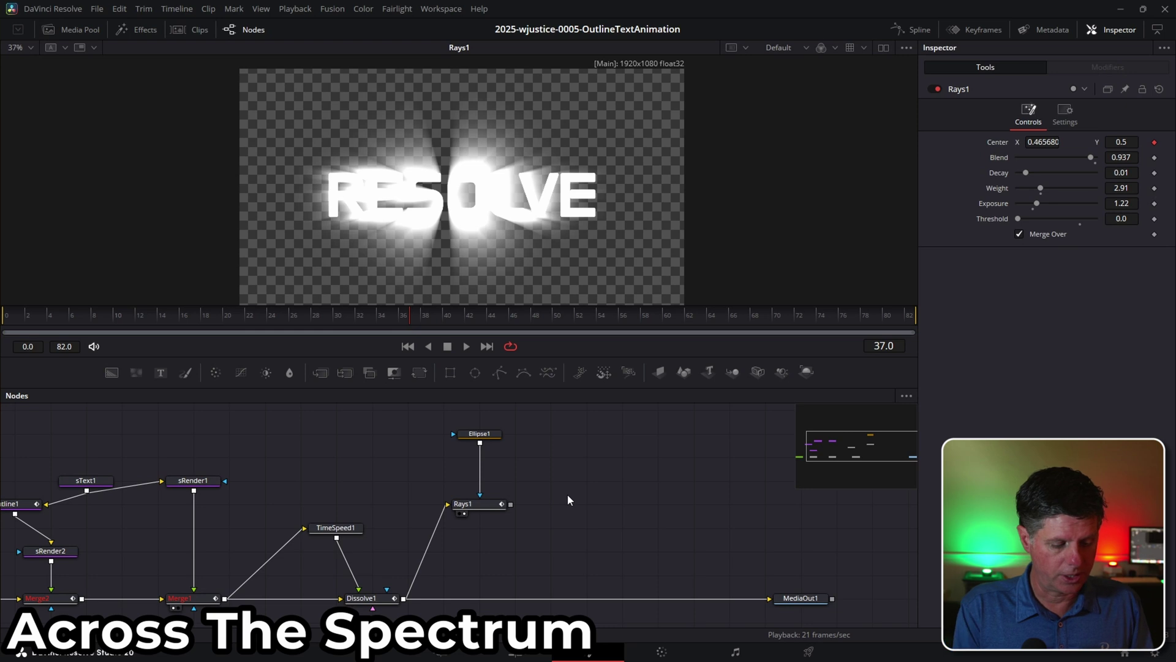
key("shift+space")
type("b")
key("Return")
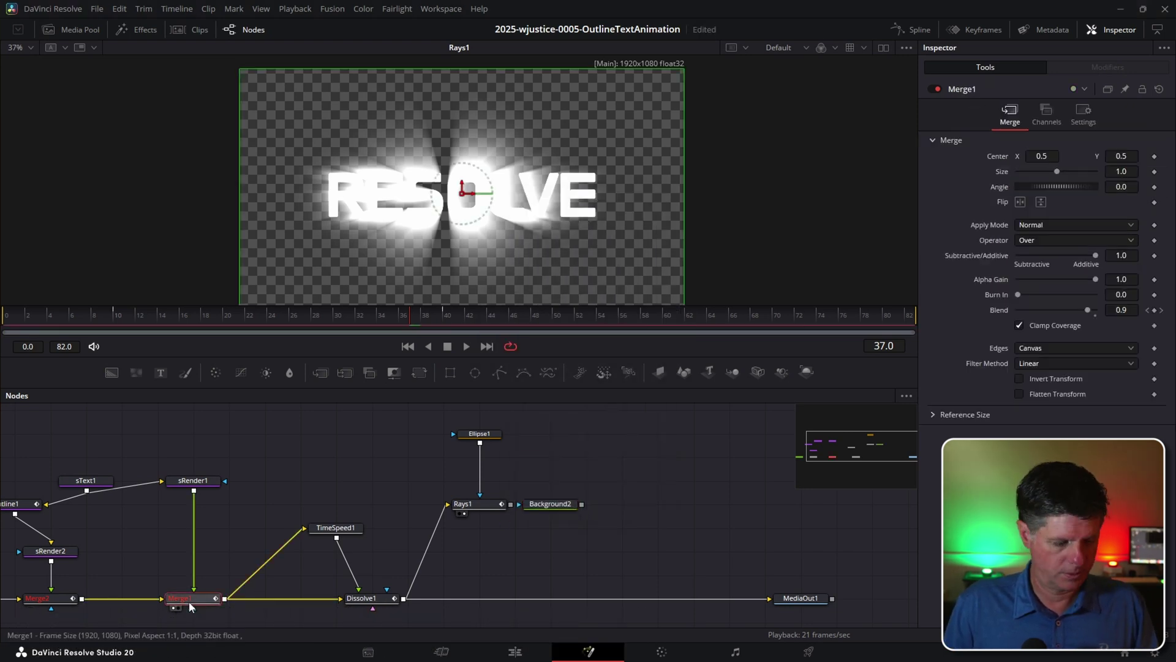
left_click_drag(573, 505, 597, 509)
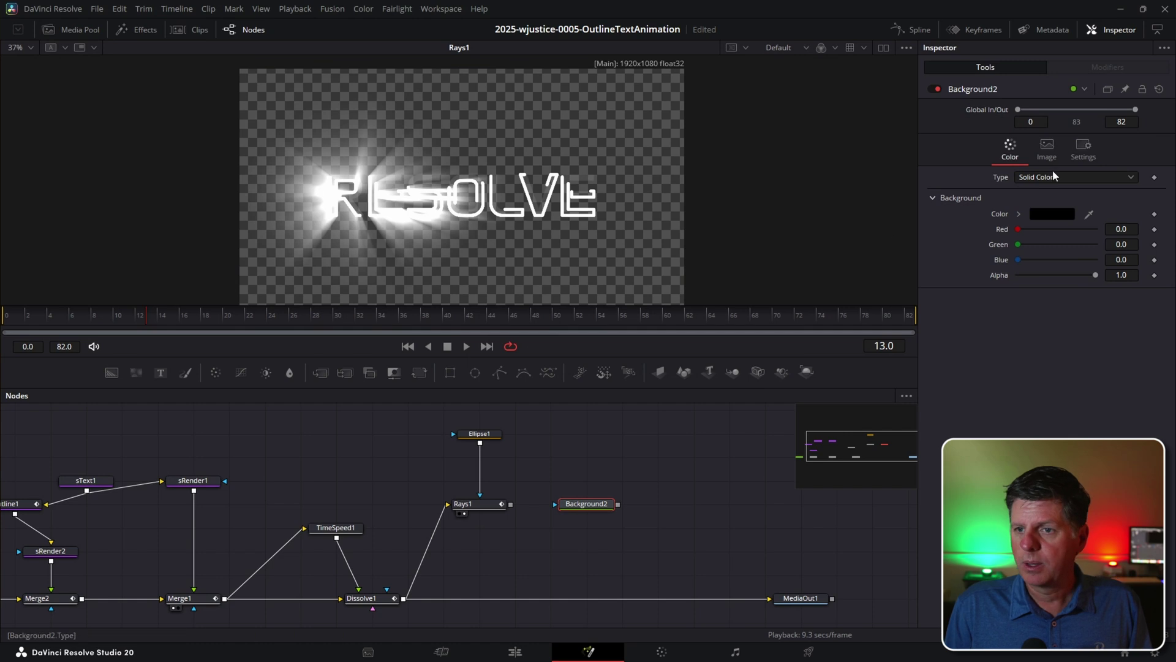
Set Background2's Type to Gradient and add coloured stops running from red through magenta, blue, cyan, green and yellow to orange
left_click(1052, 176)
left_click(1053, 243)
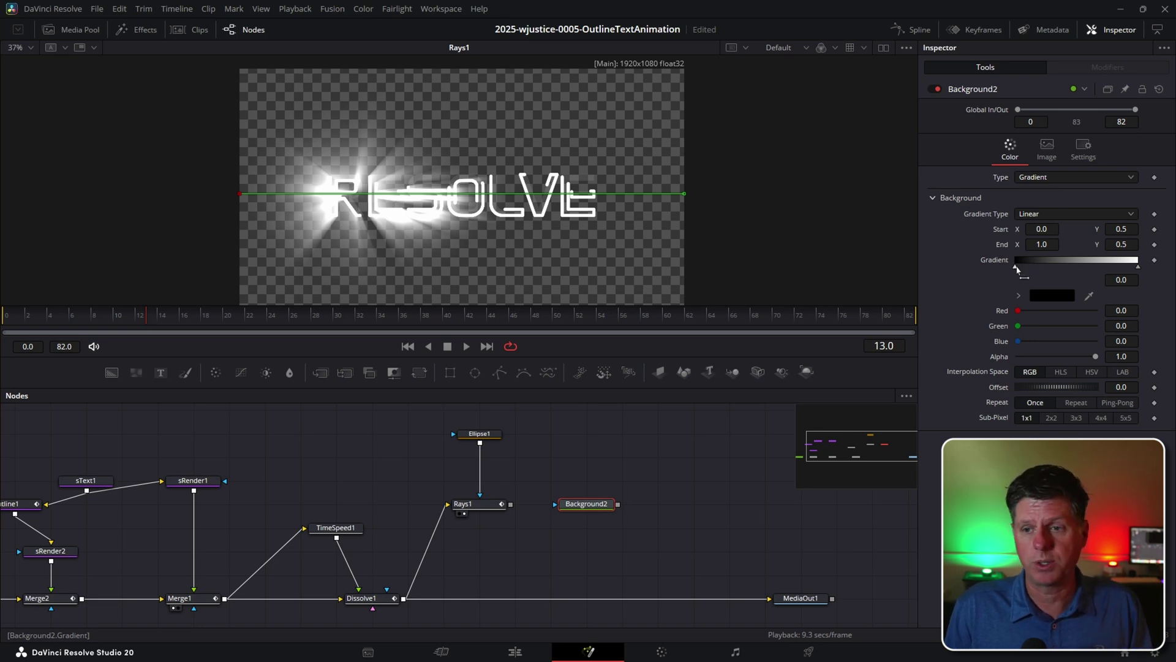
left_click(1029, 263)
left_click(1040, 294)
left_click(636, 229)
left_click(711, 439)
left_click(1106, 263)
left_click(1052, 295)
left_click(711, 438)
left_click(1137, 266)
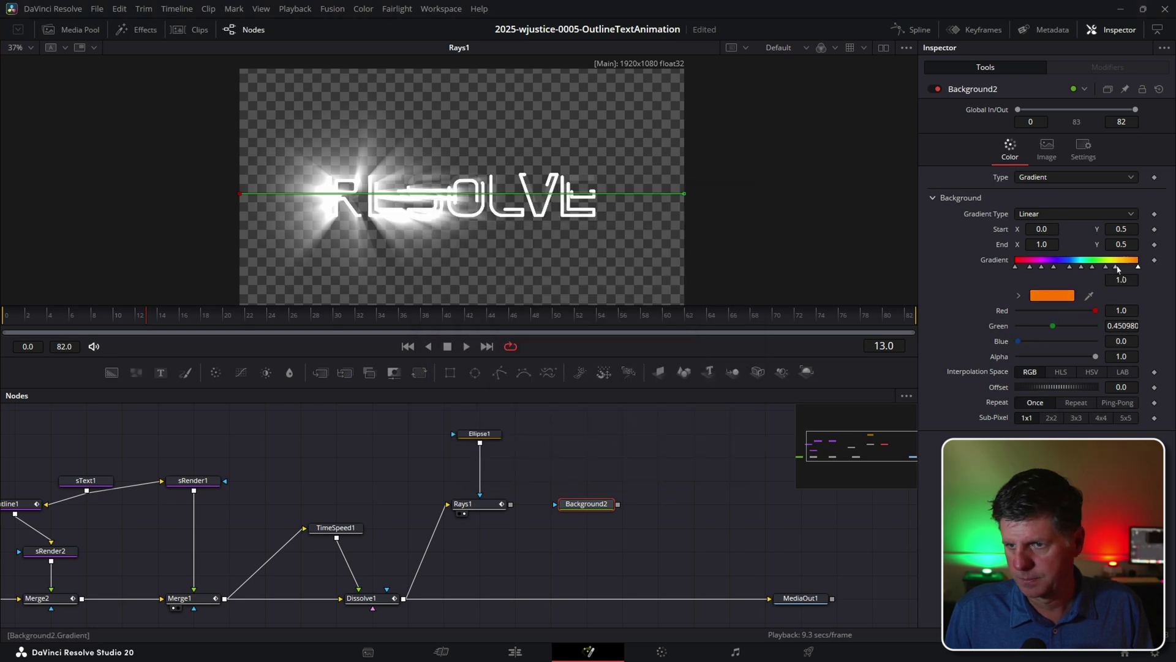
left_click(1032, 268)
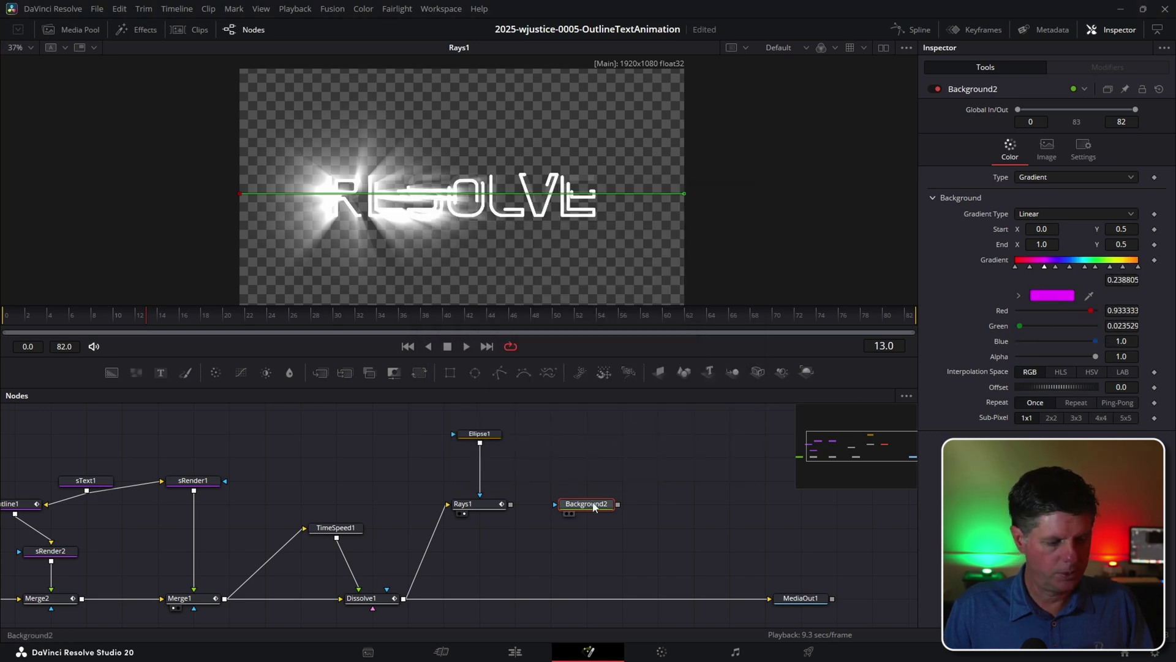
Connect the Rays1 output to Background2's effect mask, play the coloured animation in the viewer and save the project
key("1")
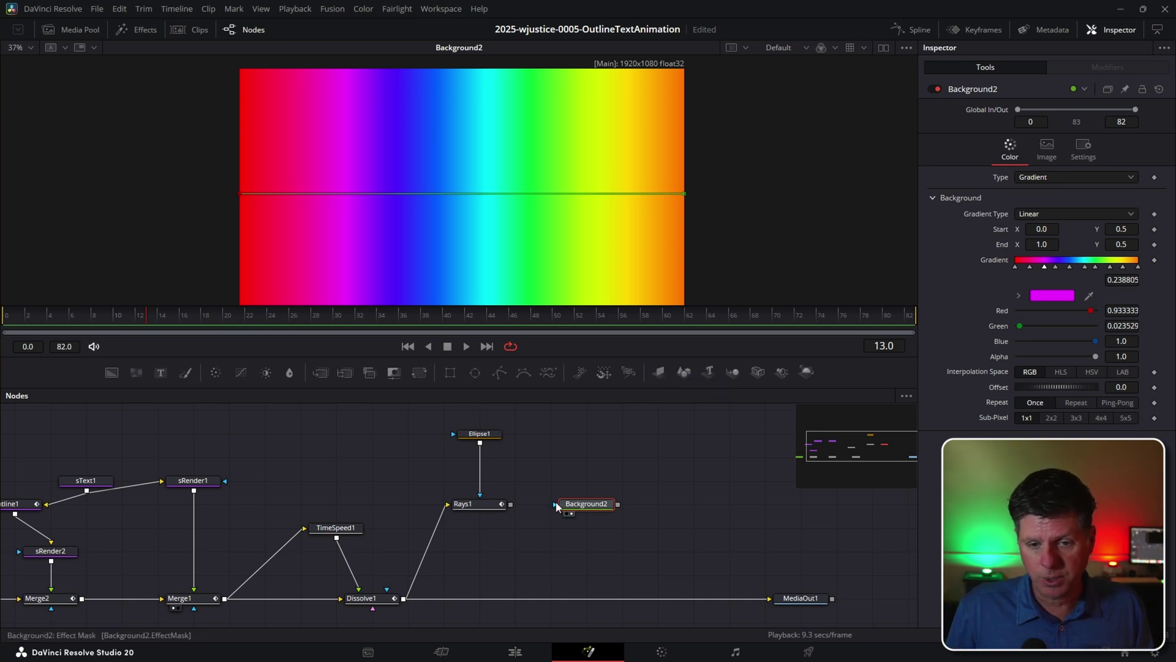
left_click(485, 502)
key("1")
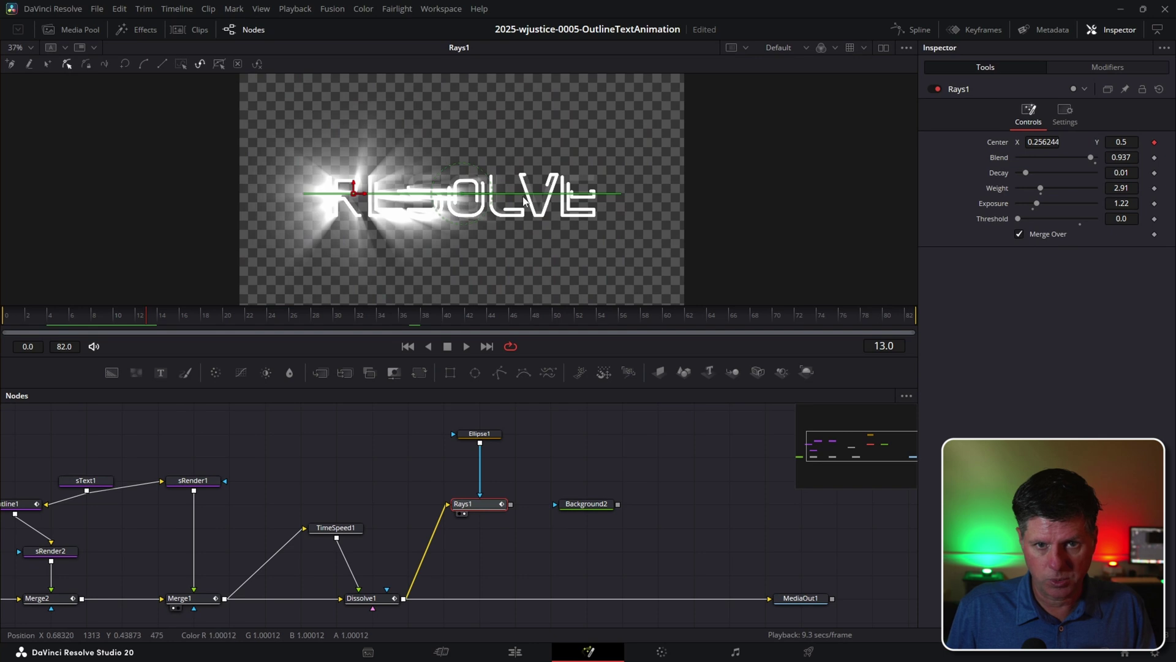
left_click_drag(215, 312, 376, 318)
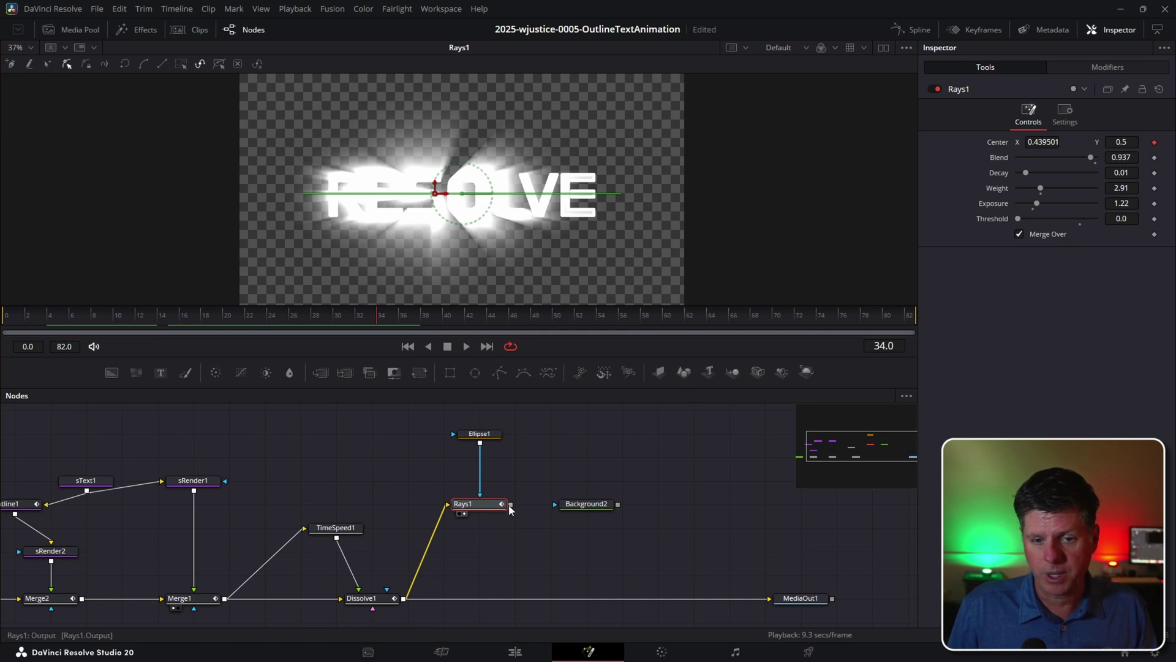
left_click_drag(548, 501, 555, 504)
left_click(565, 506)
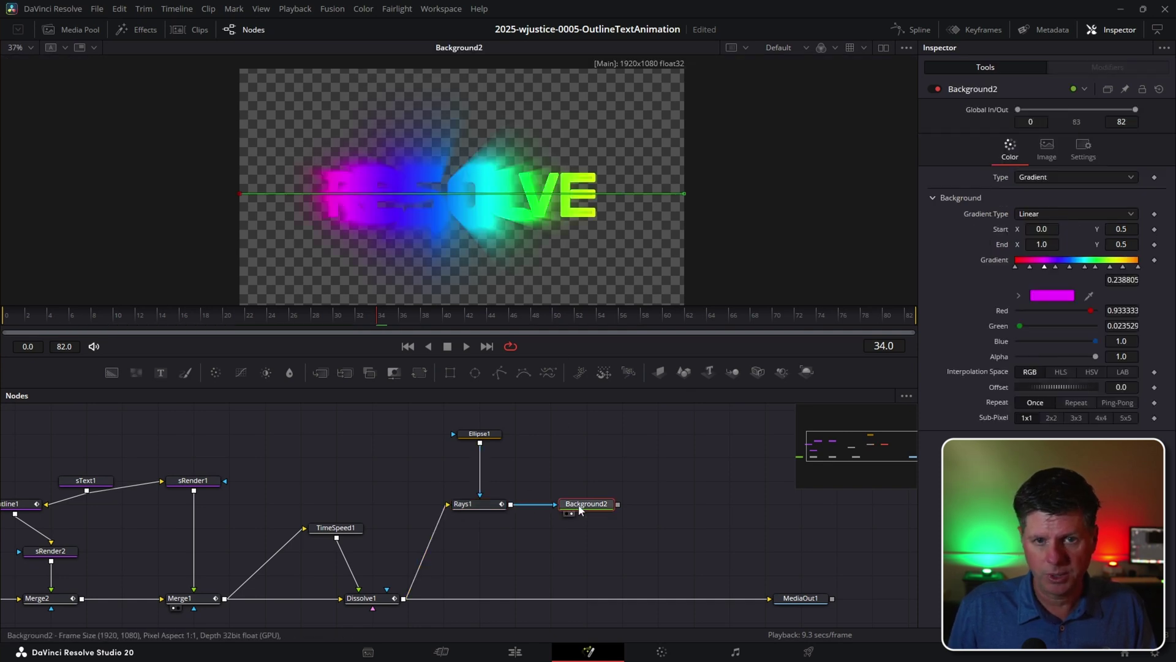
key("space")
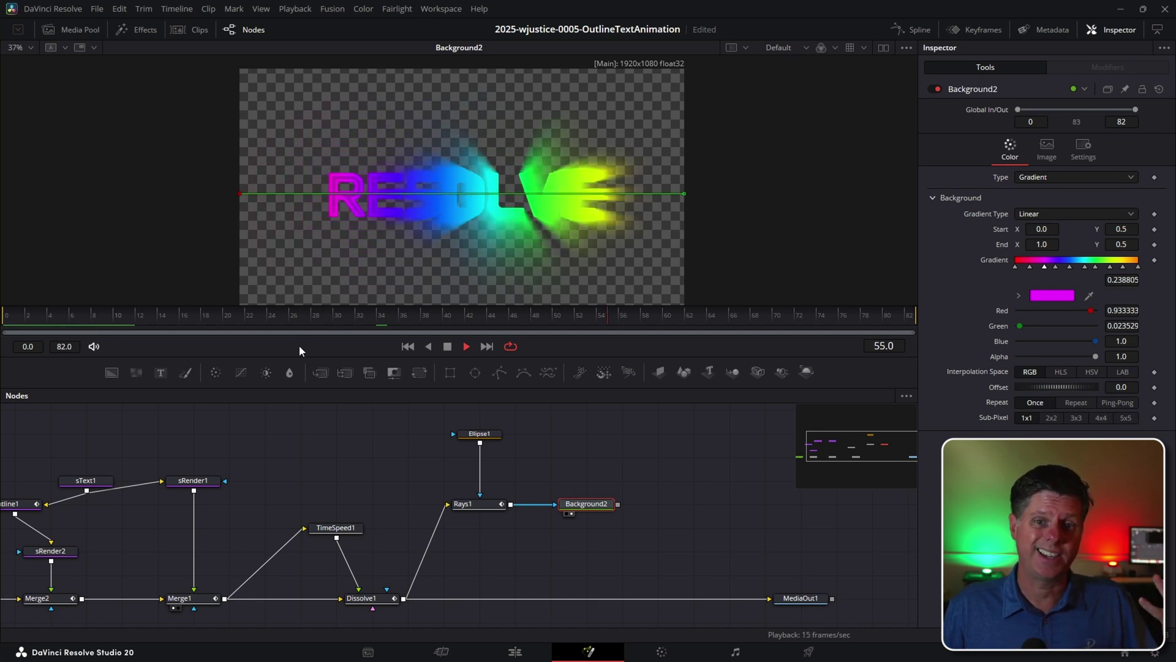
key("space")
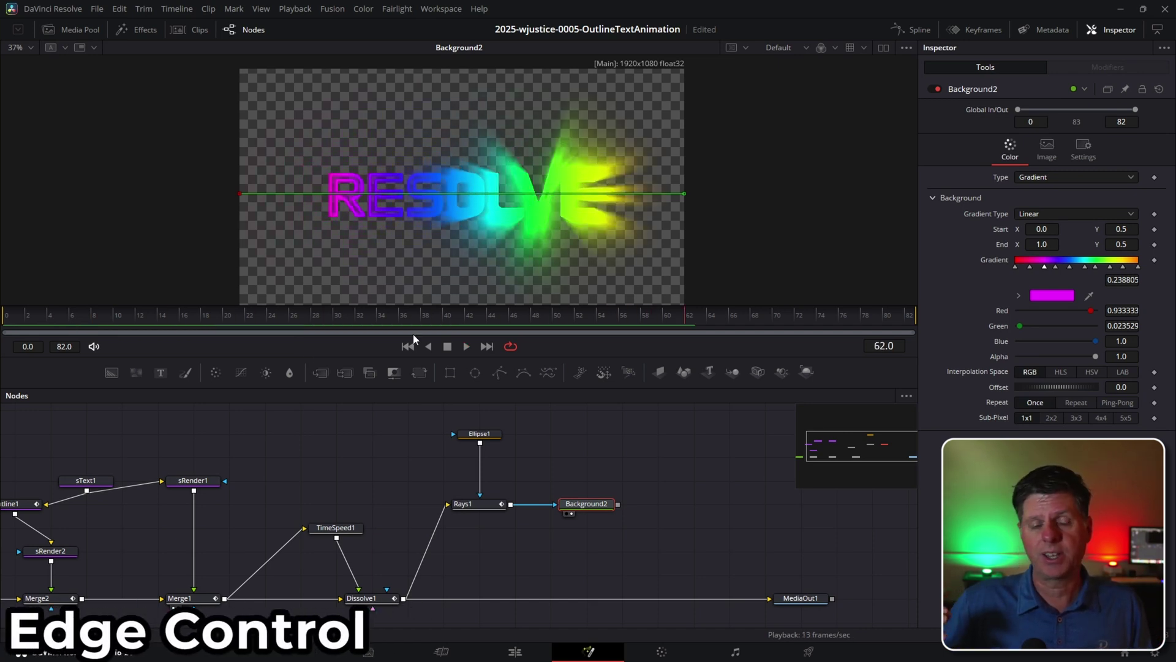
key("ctrl+s")
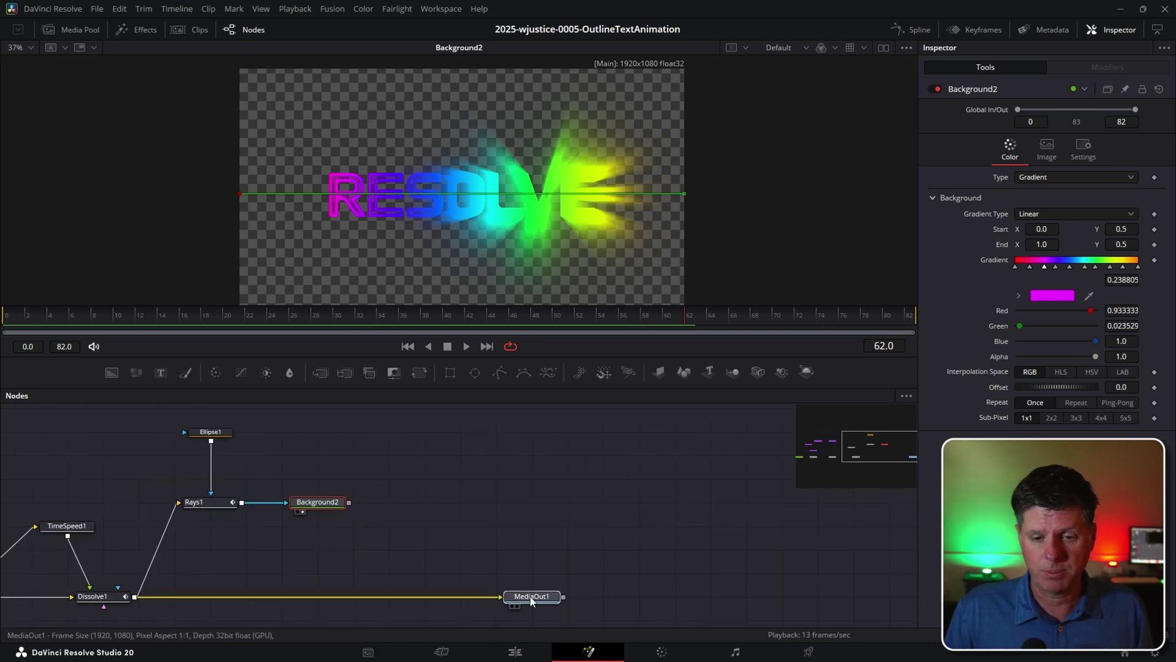
Add an Edge Detect node fed by Background2, show it in the viewer, and set Edge Width to 0.244 and Gamma to 0.772
left_click_drag(531, 599, 638, 599)
left_click(425, 491)
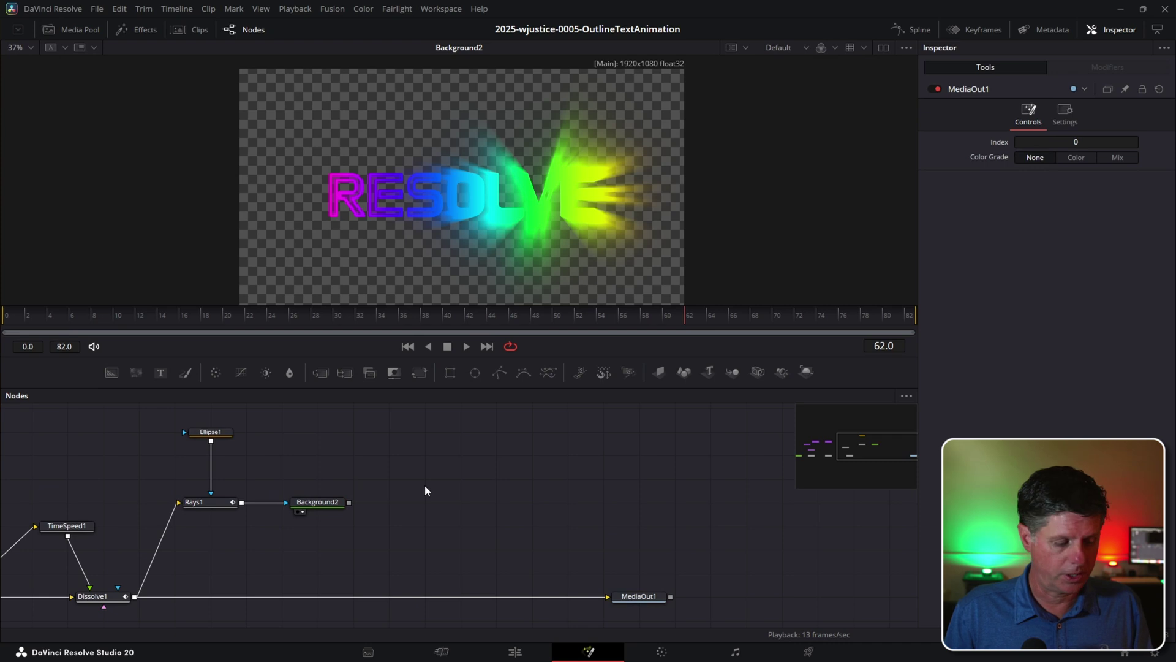
key("shift+space")
type("ed")
key("Up")
key("Return")
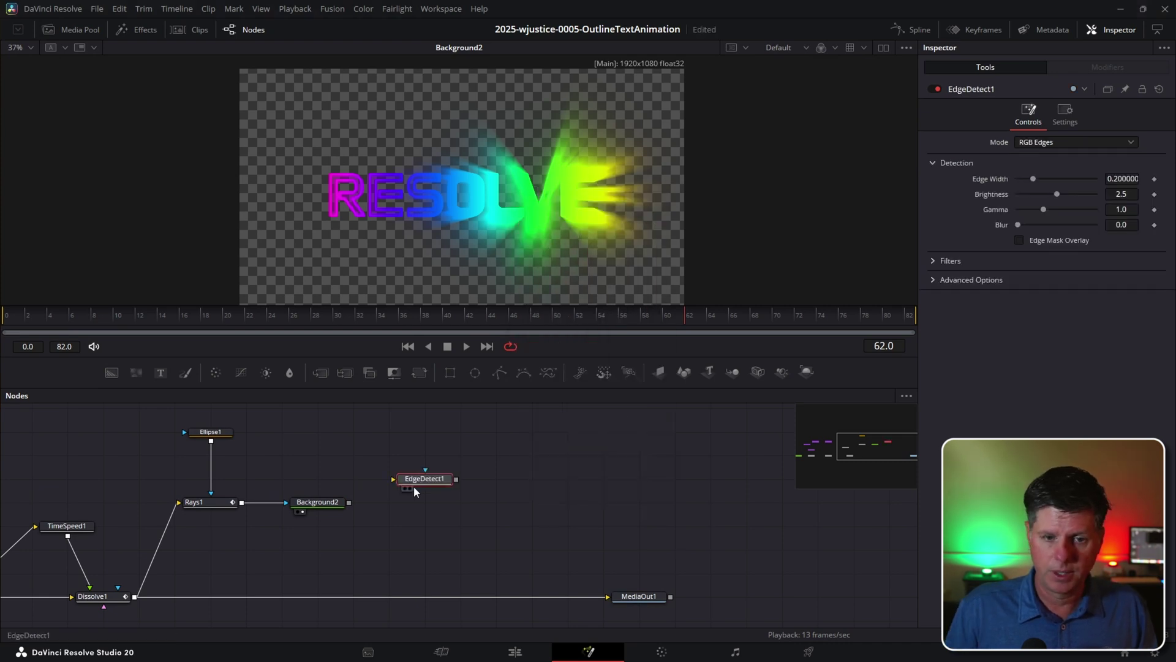
left_click_drag(349, 501, 395, 479)
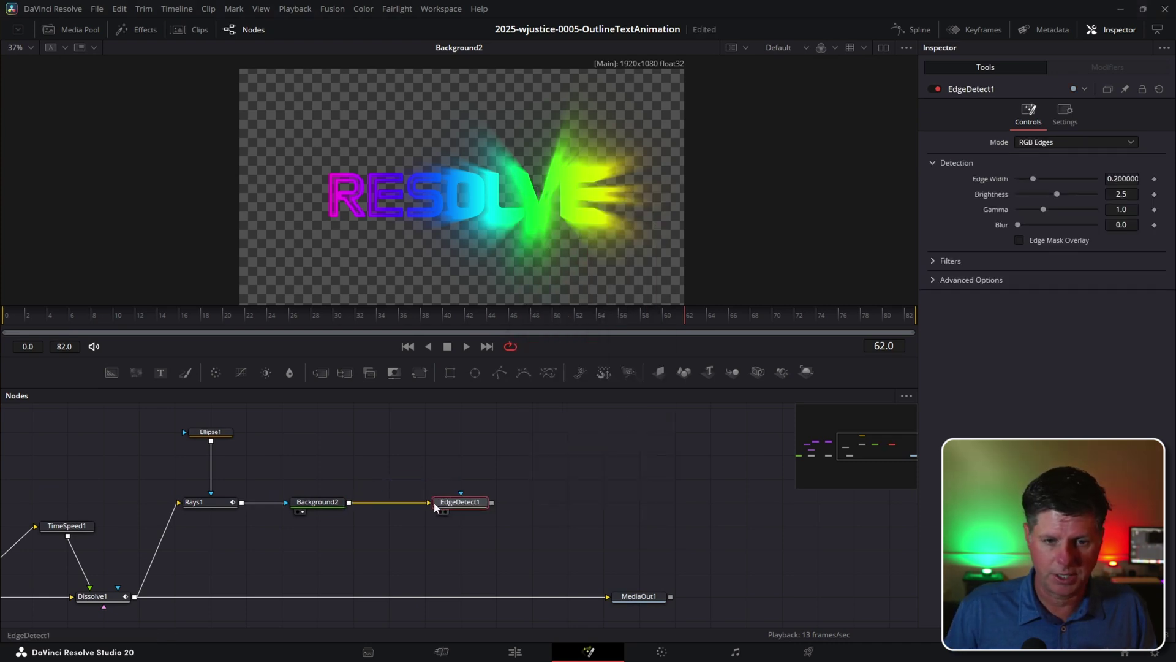
key("1")
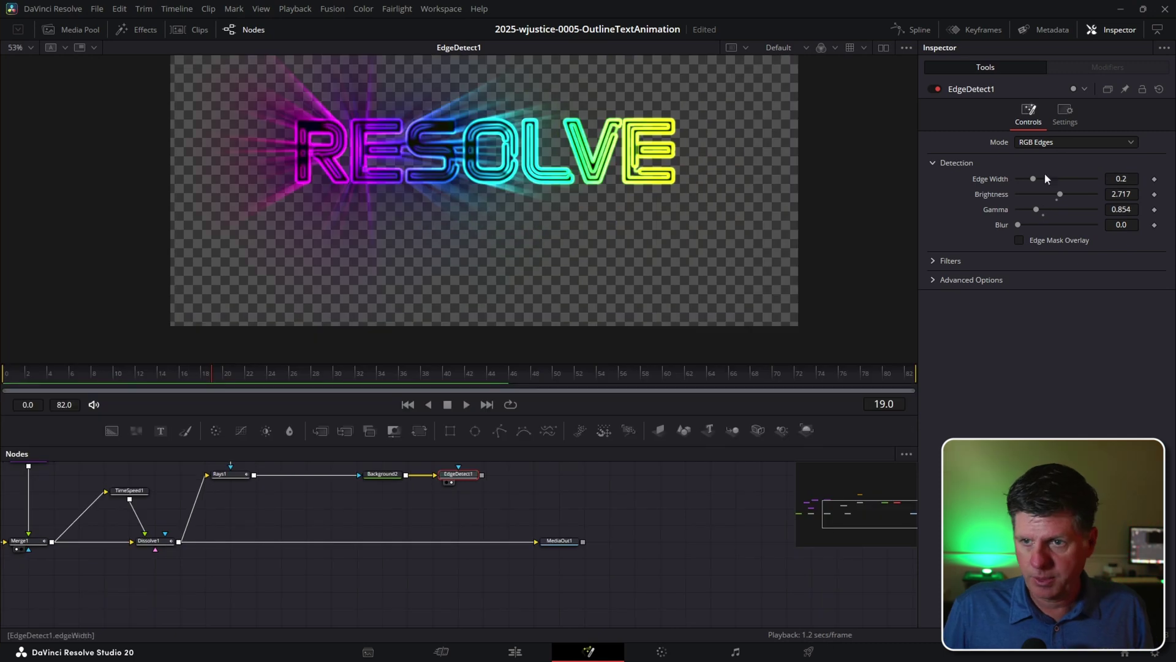
left_click_drag(1122, 177, 1033, 211)
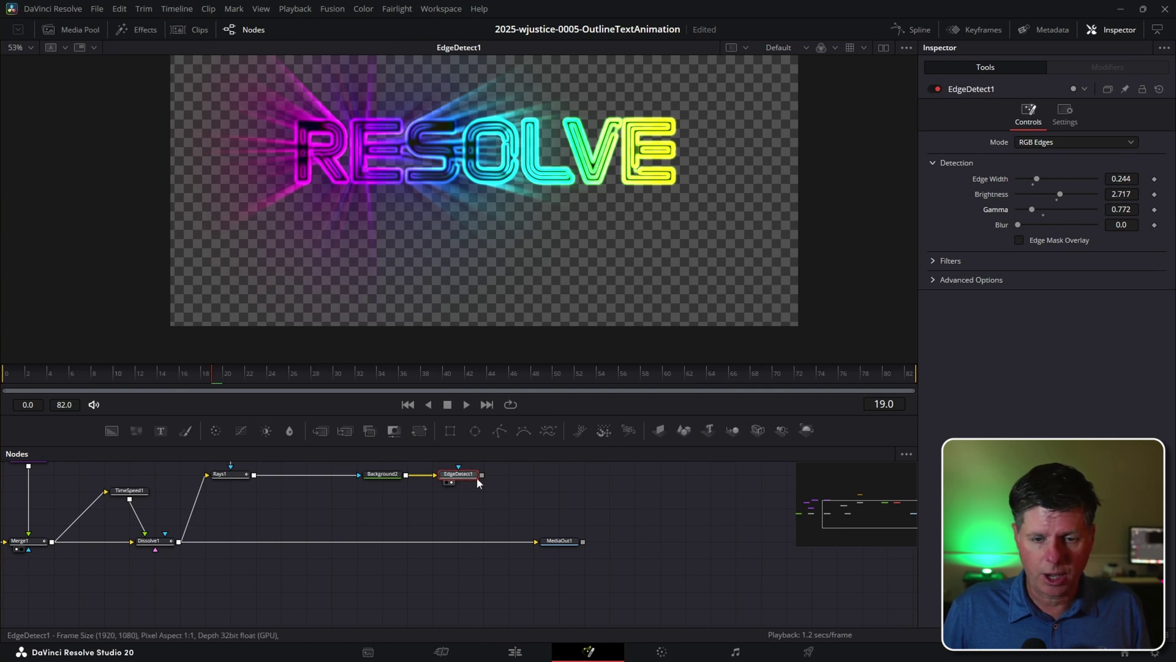
Merge EdgeDetect1 over the Dissolve1 output ahead of MediaOut1 and set the merge's Apply Mode to Screen
left_click_drag(482, 475, 180, 544)
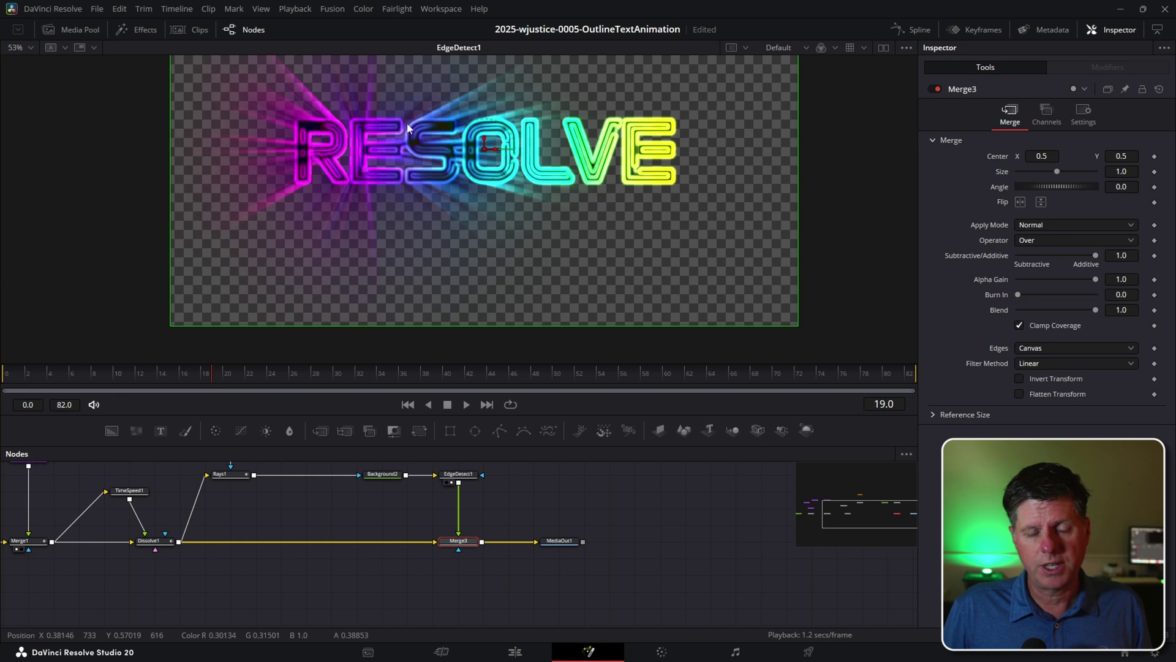
key("1")
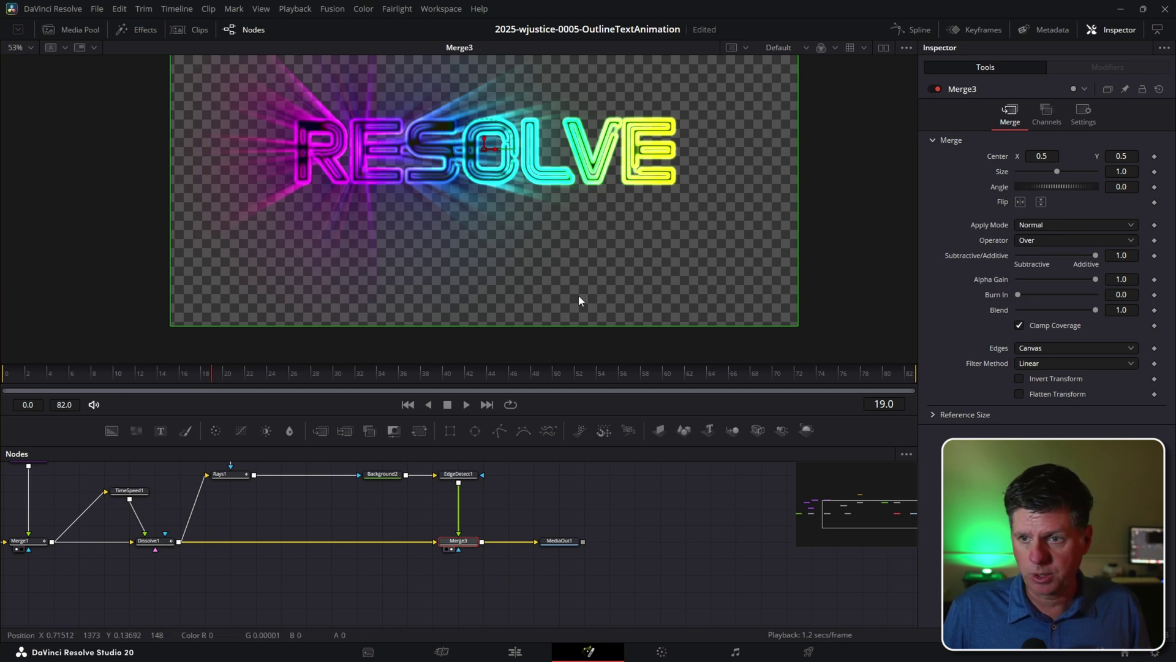
left_click(1089, 226)
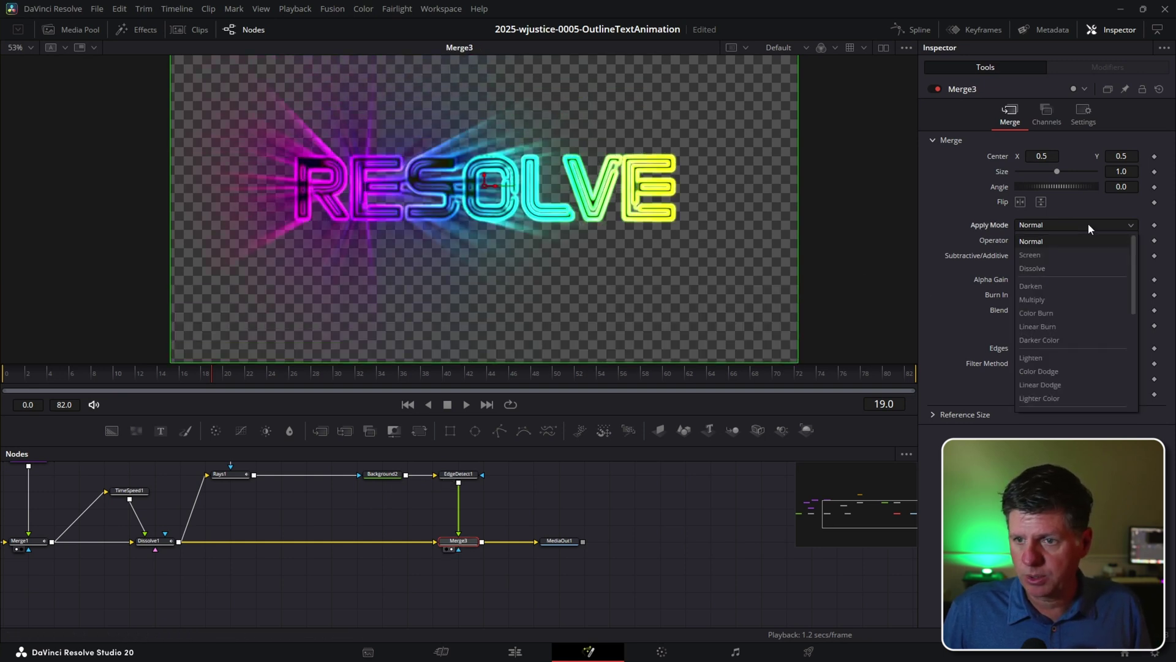
left_click(1072, 254)
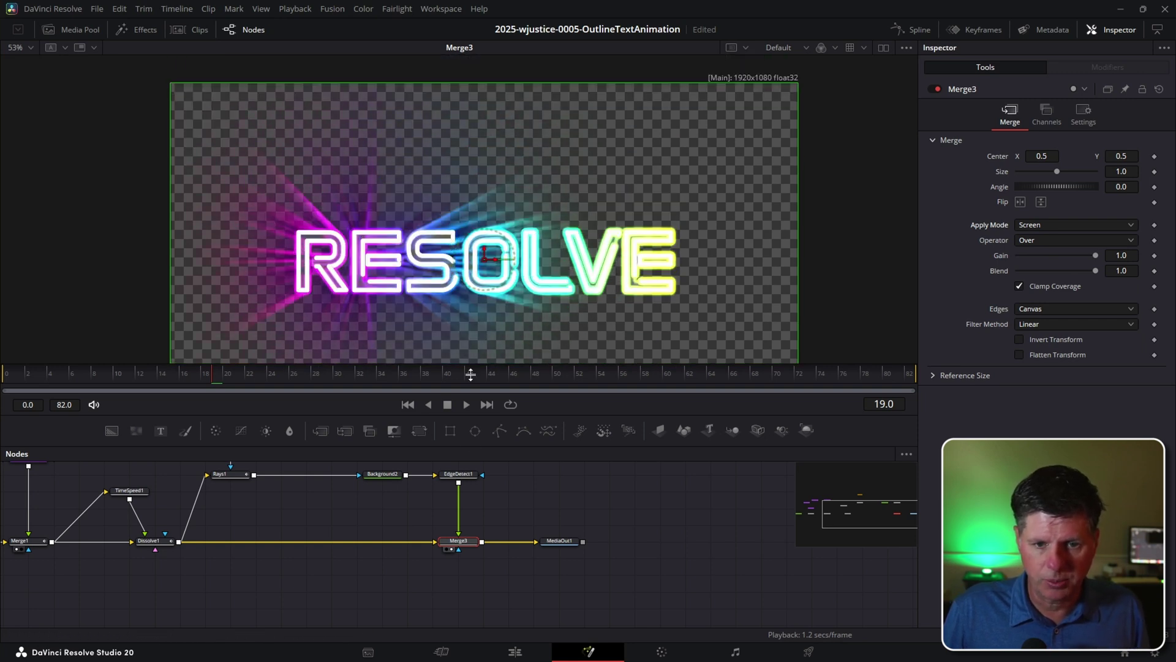
Enable Edge Mask Overlay on EdgeDetect1 and play the animation from near the start
left_click(458, 474)
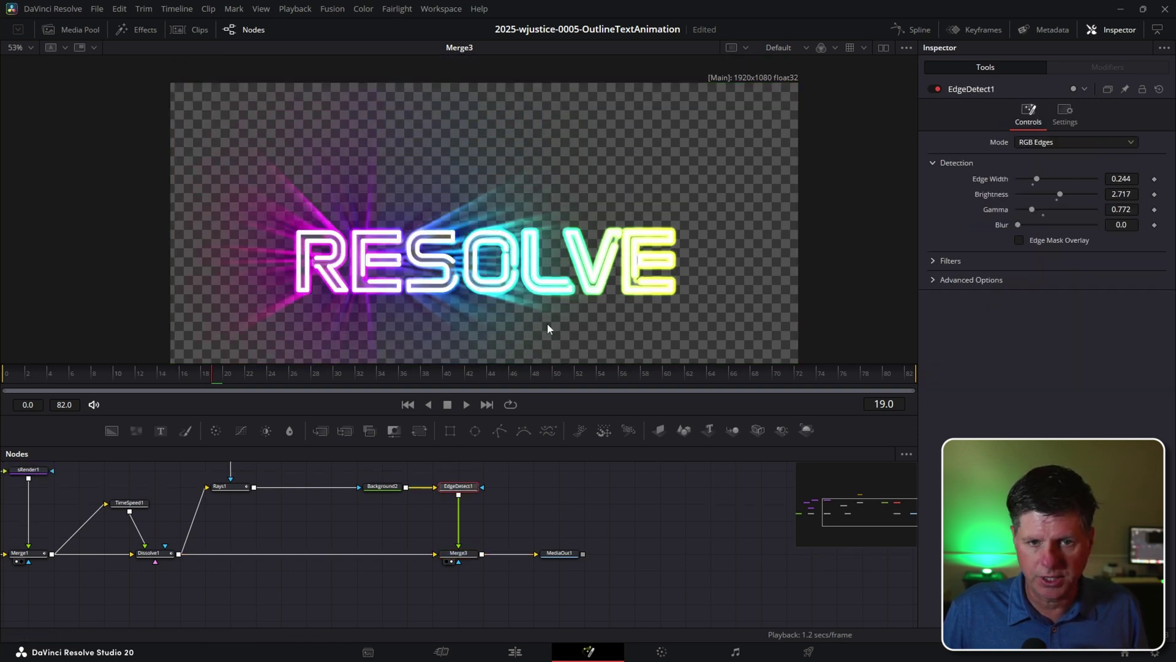
left_click(1019, 239)
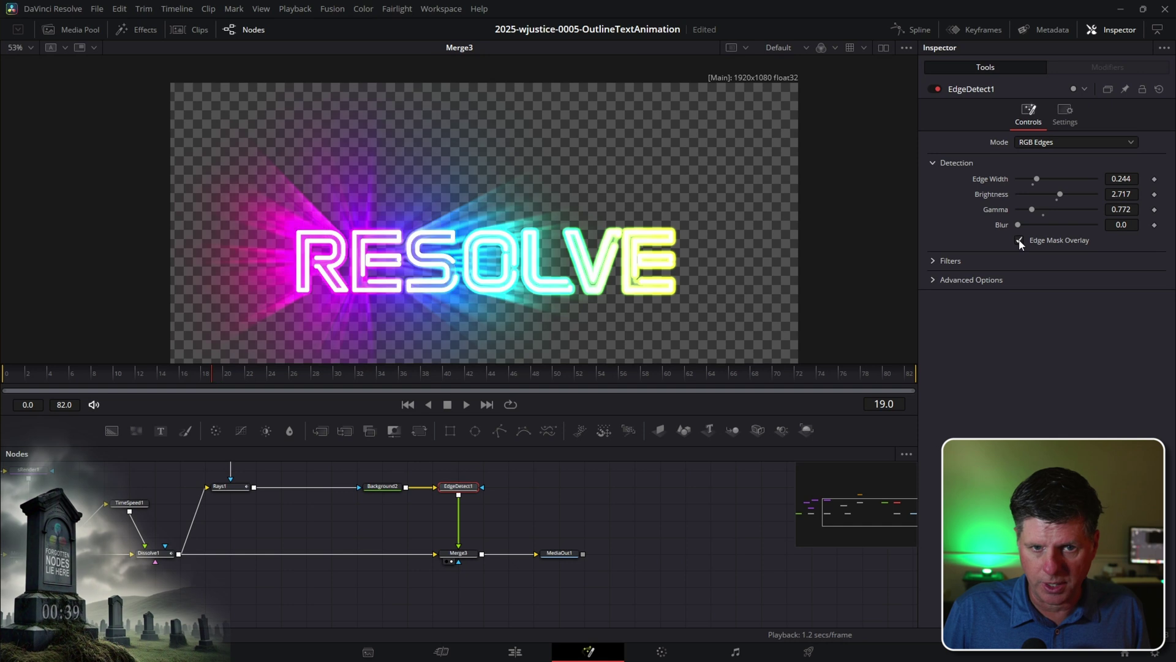
left_click(71, 372)
key("space")
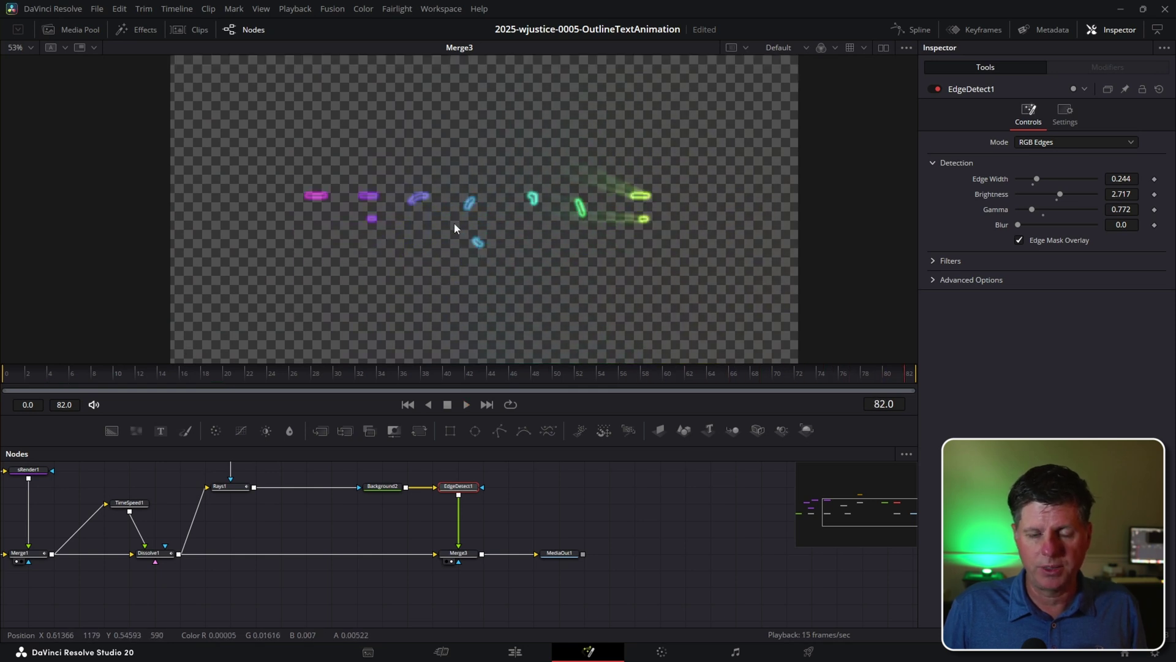
key("space")
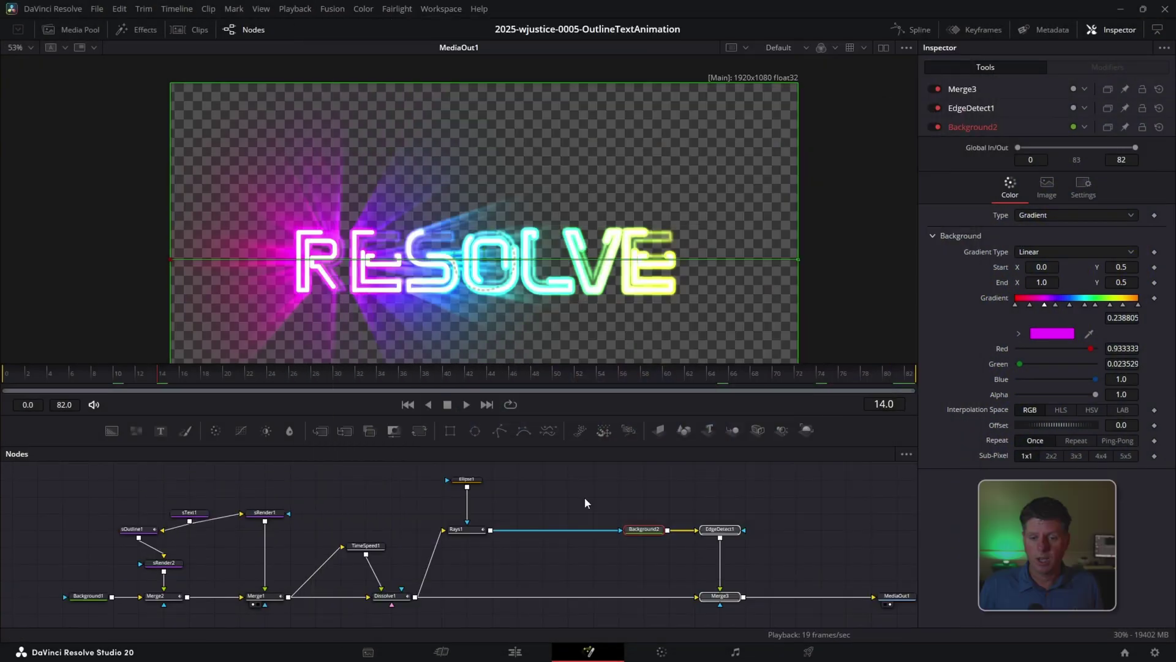
Add an unconnected Plasma node between Rays1 and Background2, show it in the viewer and set its Scale to 0.766
key("shift+space")
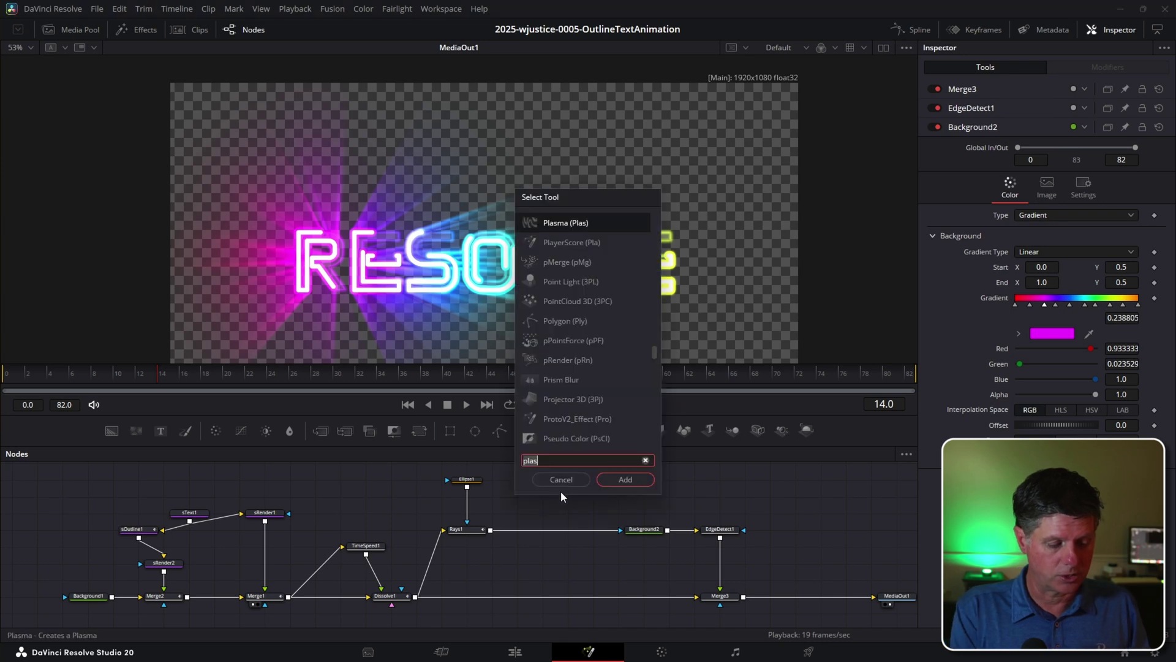
type("s")
key("BackSpace")
type("plas")
key("Return")
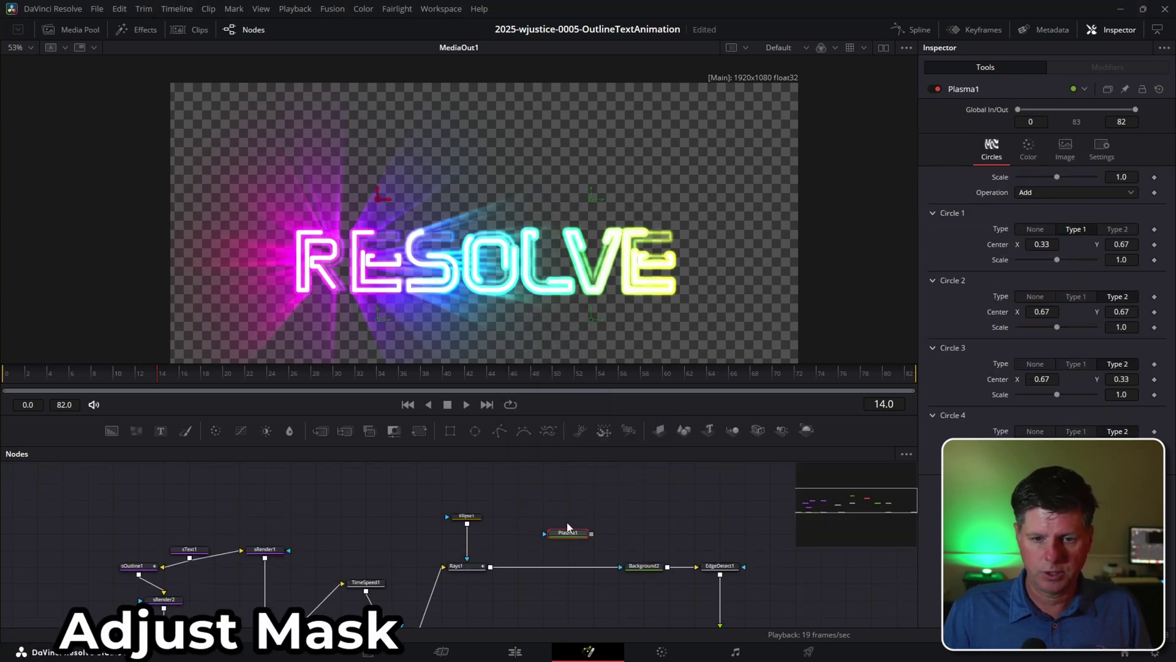
key("2")
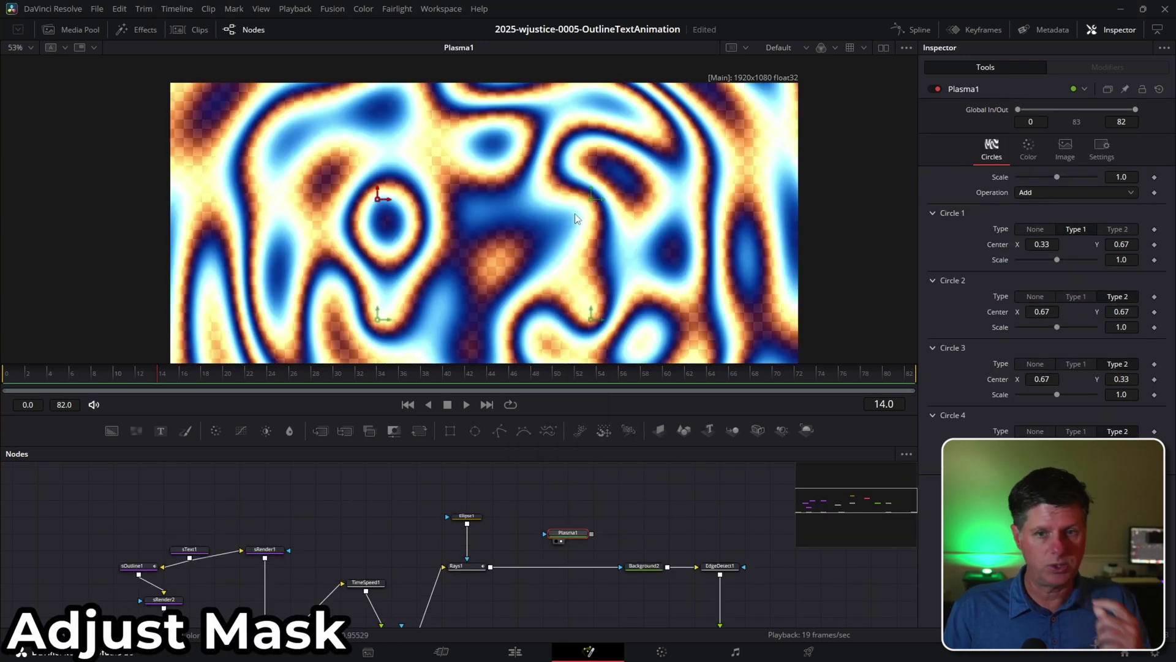
left_click_drag(1057, 174, 1047, 174)
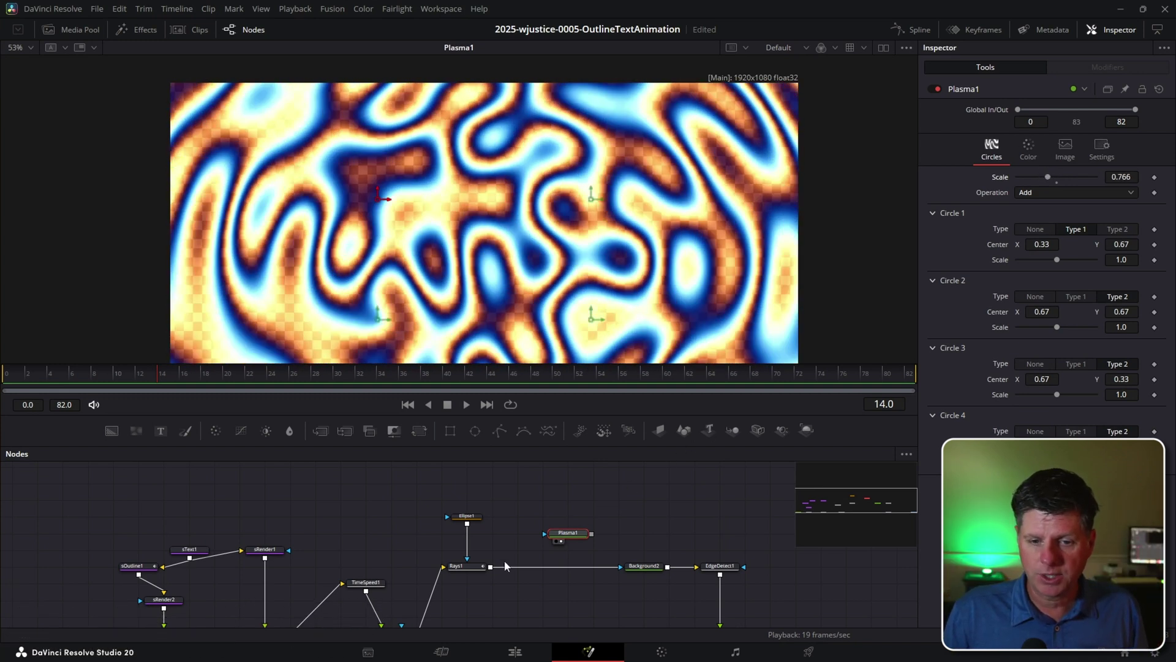
Connect Rays1 to Plasma1's effect mask and view the masked plasma at frame 12
left_click(477, 569)
key("1")
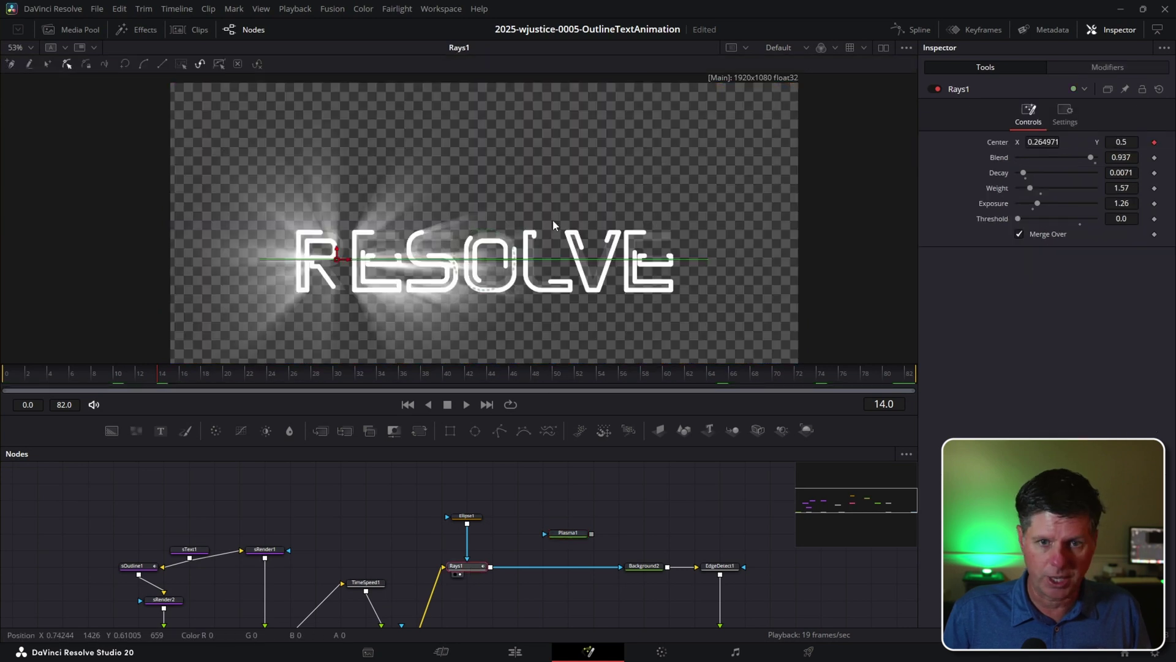
left_click(549, 535)
key("1")
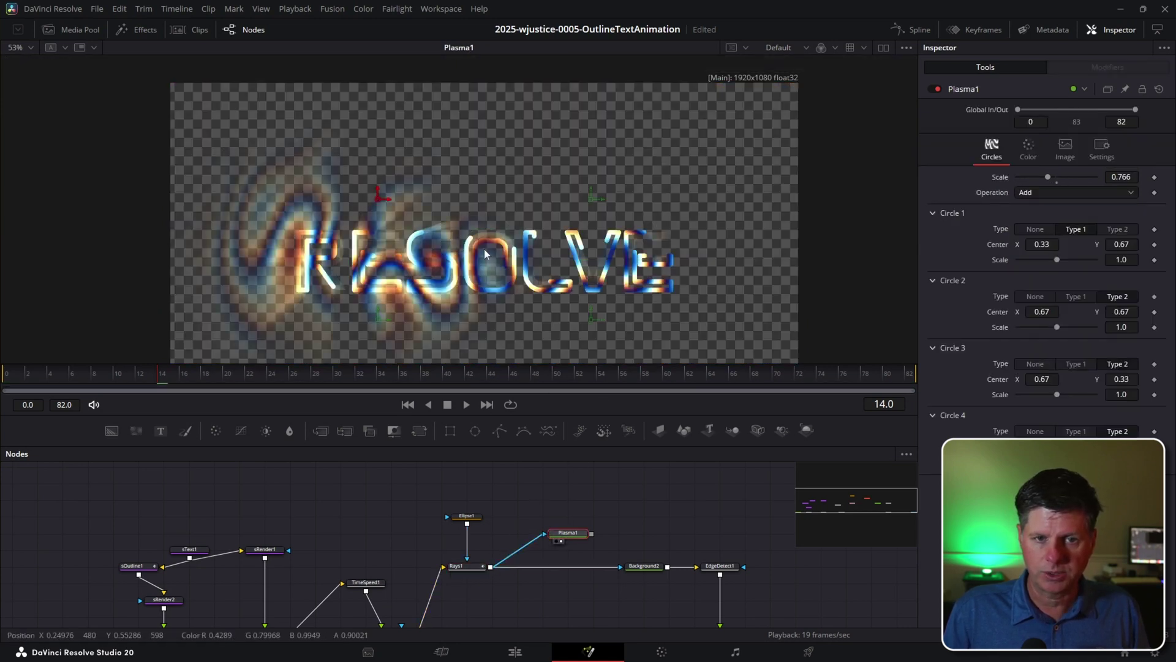
left_click_drag(172, 378, 136, 376)
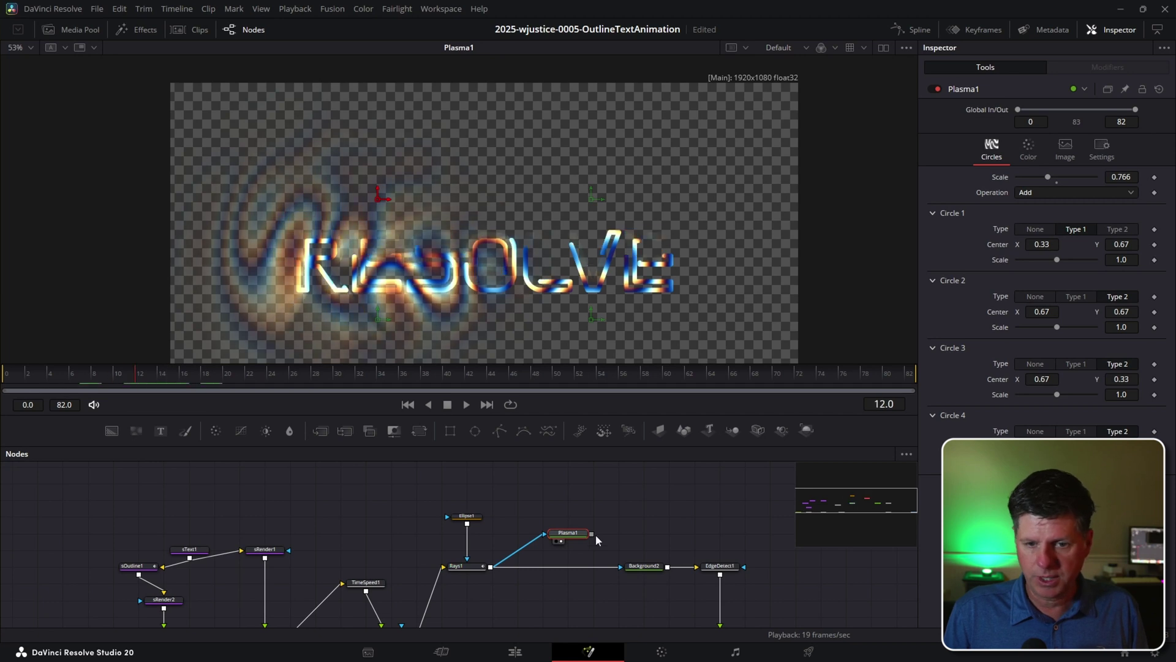
Replace Rays1 with Plasma1 as Background2's effect mask and play the MediaOut1 result
left_click(631, 571)
key("1")
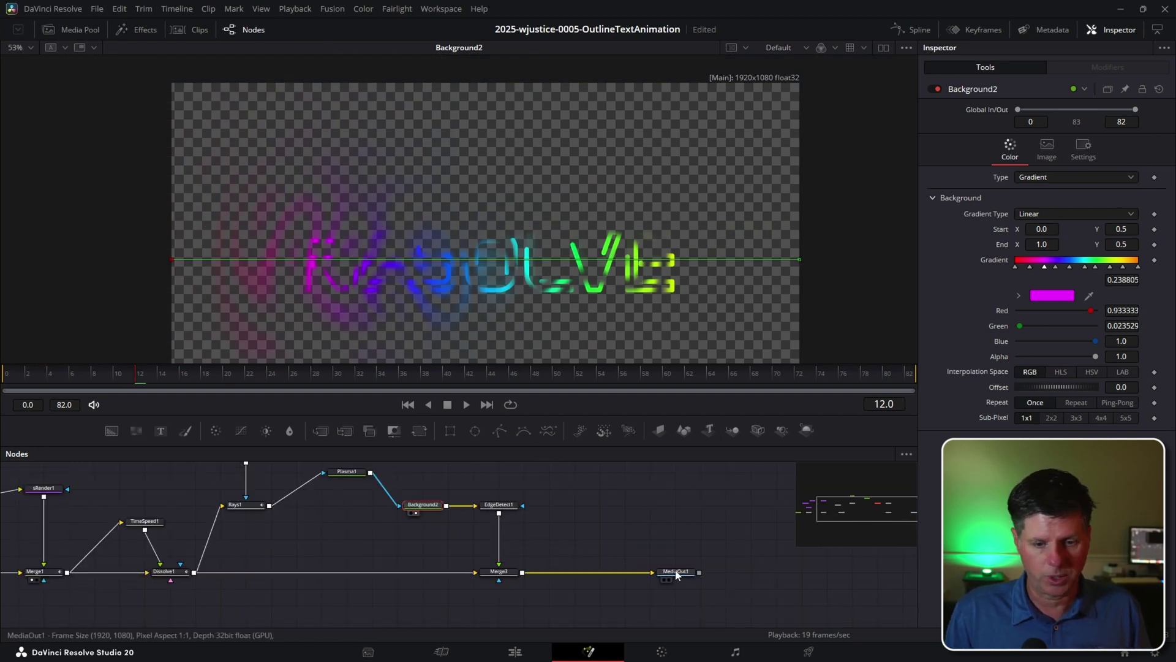
left_click(676, 572)
key("2")
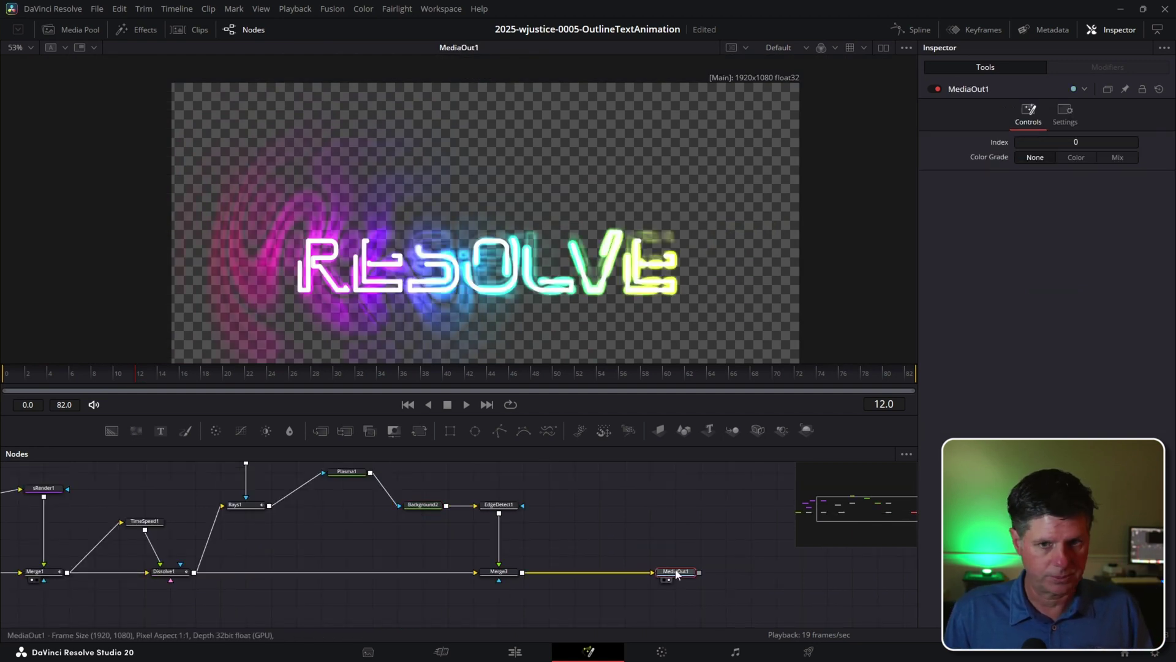
key("space")
key("space")
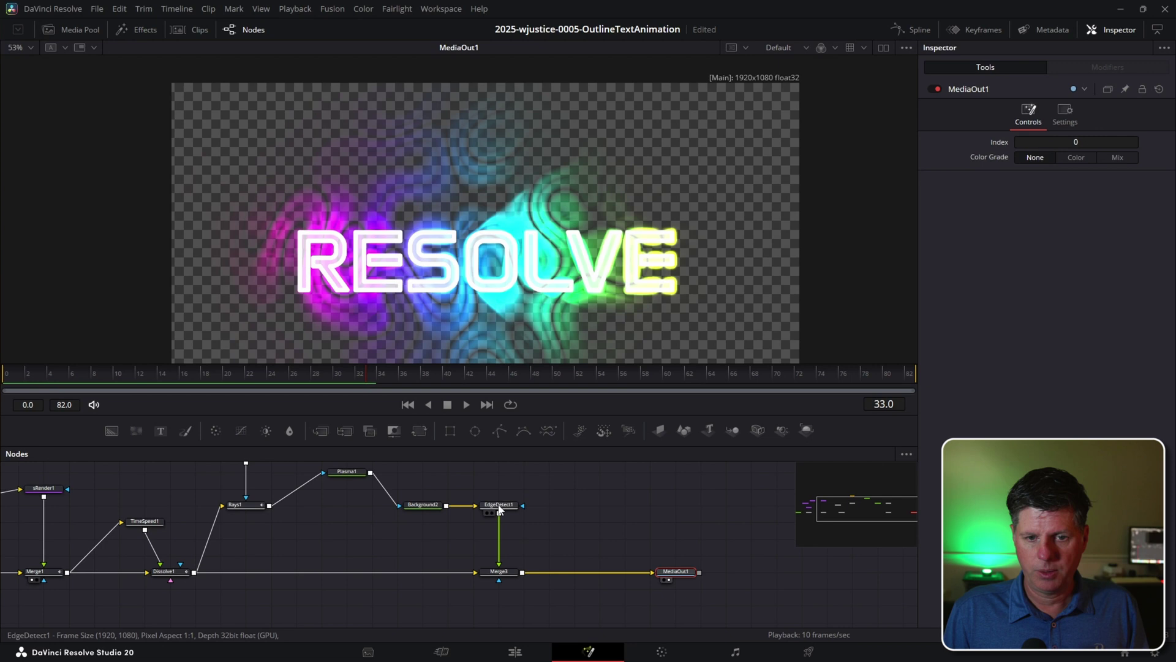
Insert a Glow node between EdgeDetect1 and Merge3 and reduce its Glow amount
left_click(500, 505)
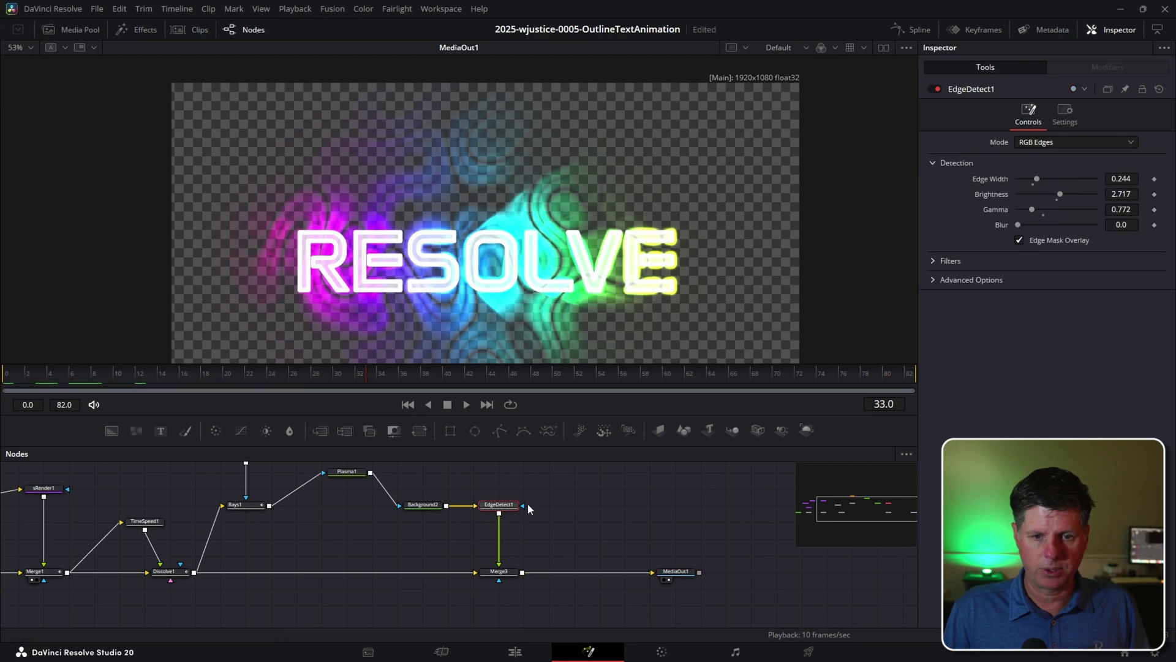
key("shift+space")
type("glow")
key("Return")
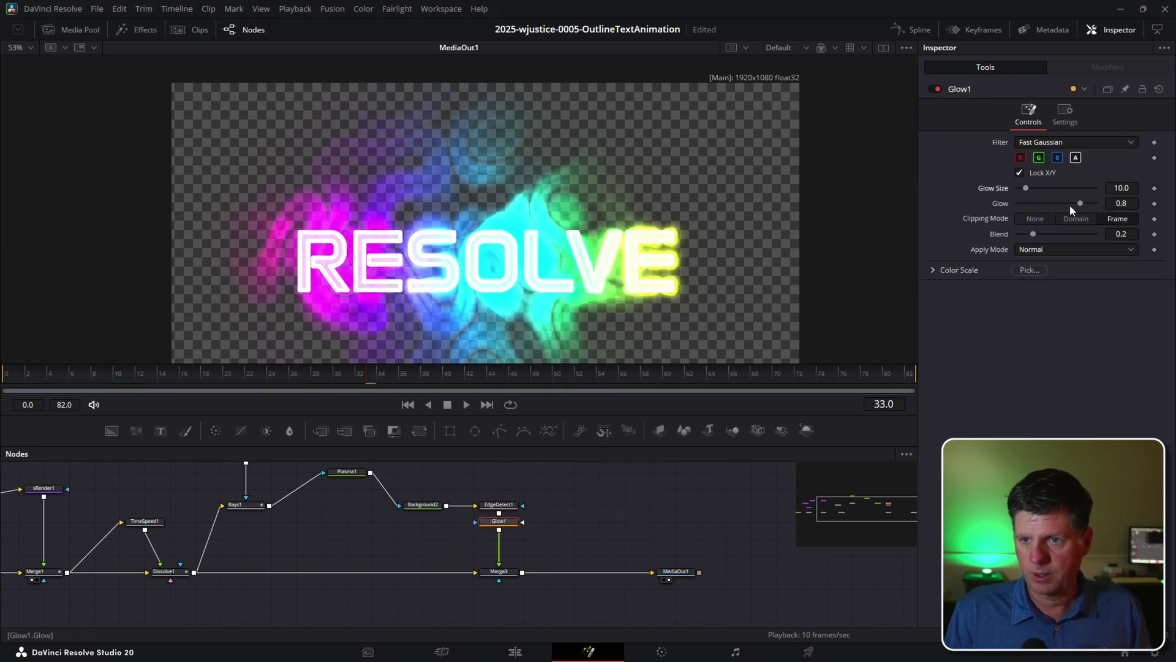
left_click_drag(1064, 204, 1049, 203)
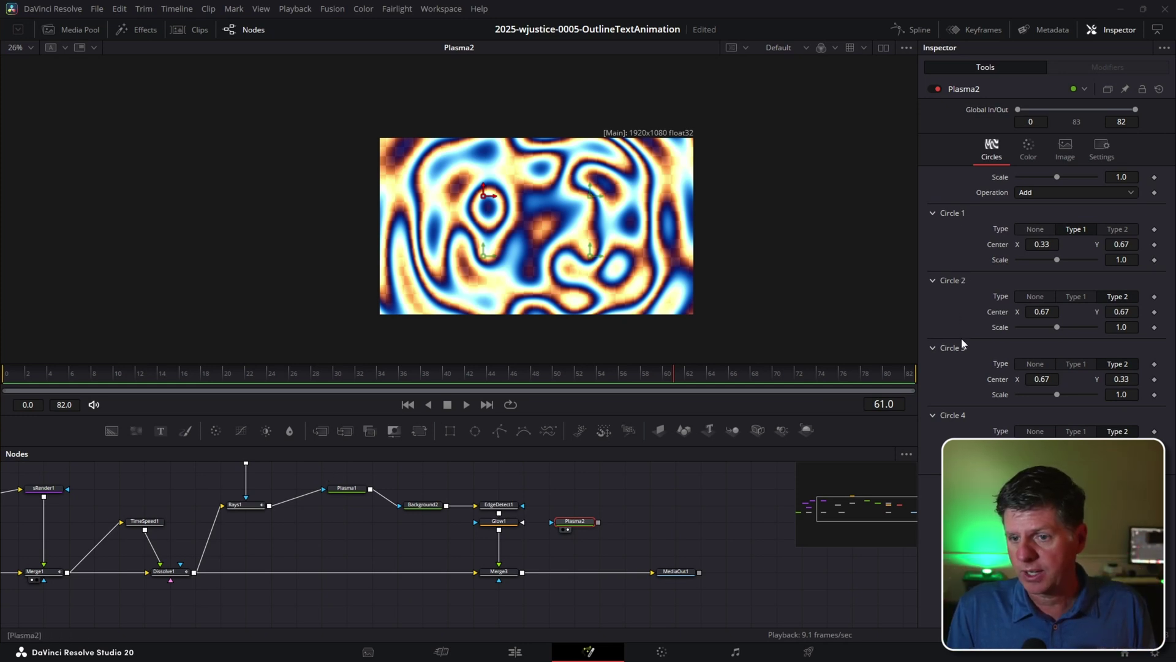
Set Plasma2's Circle 2, 3 and 4 Types to None and move Circle 1's Center to X 0.34, Y 0.487
left_click(1034, 297)
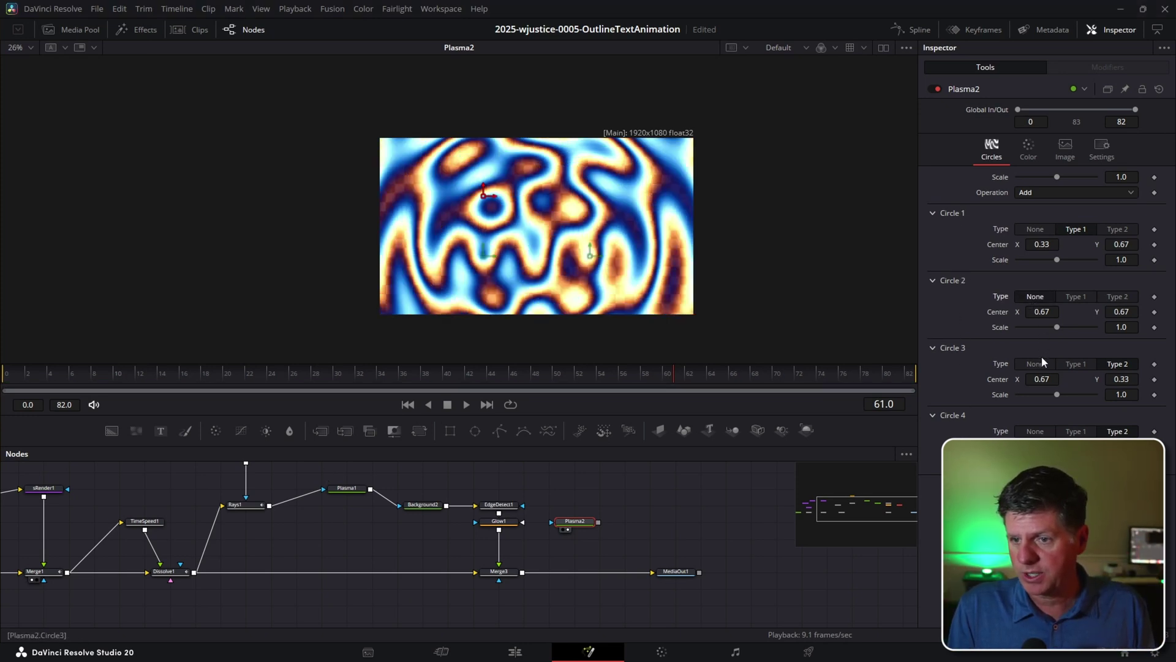
left_click(1035, 363)
left_click(1036, 432)
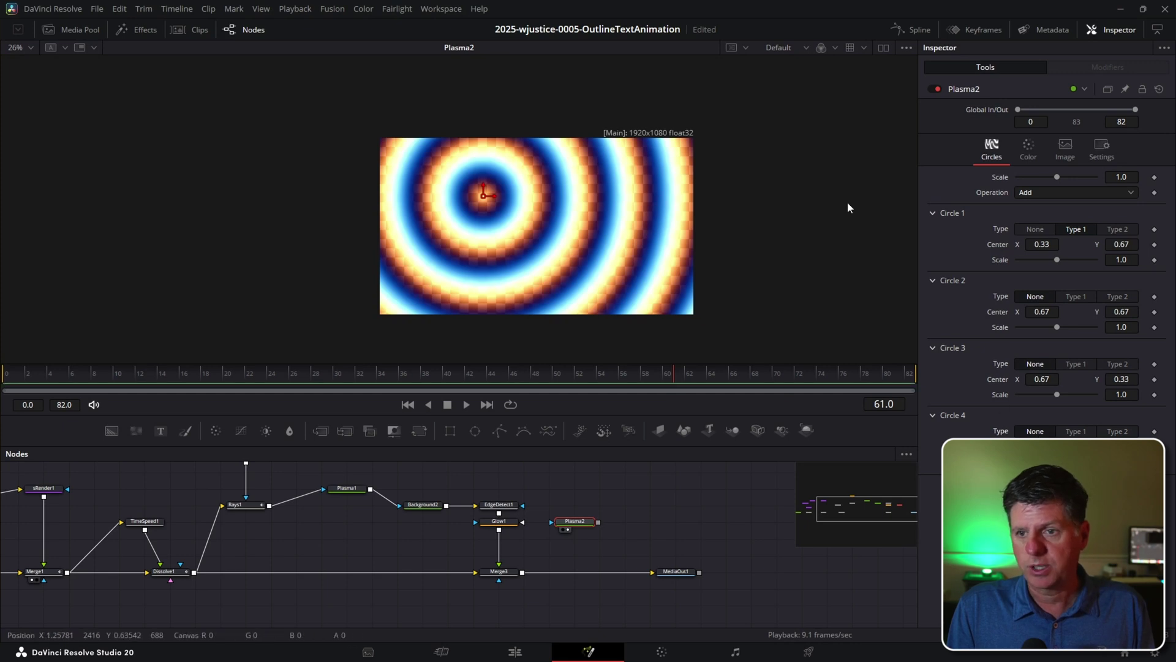
left_click_drag(1120, 243, 1148, 244)
left_click_drag(539, 218, 486, 228)
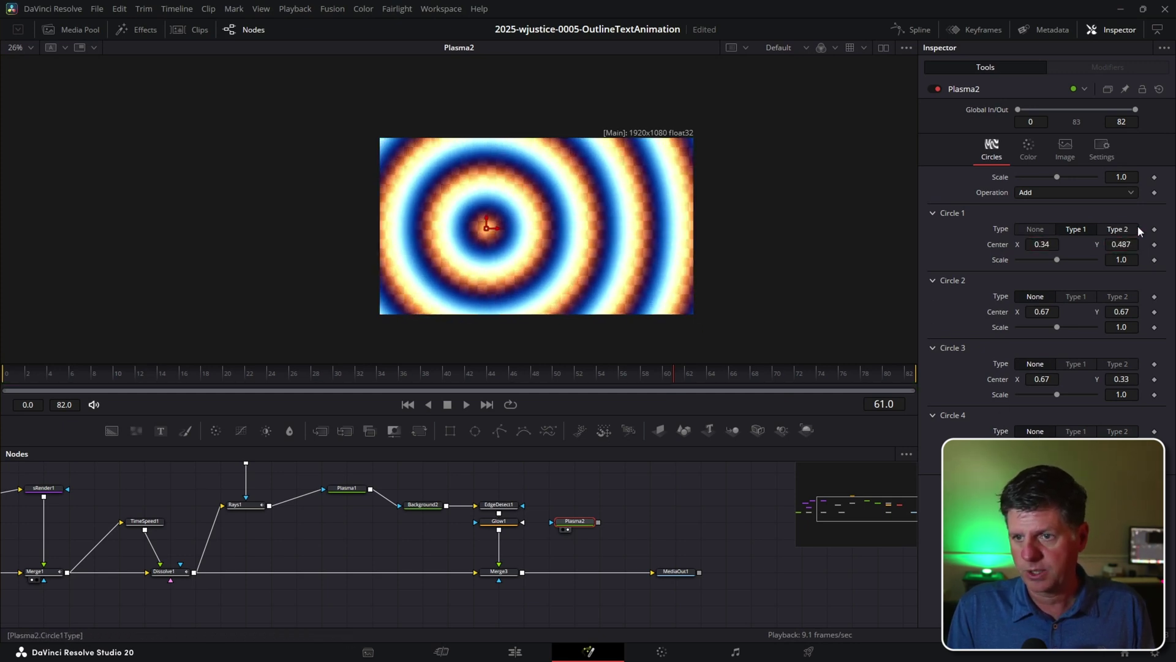
Try Type 2 for Plasma2's Circle 1, shift its Center X to 0.403 with Scale 0.75, and return it to Type 1
left_click(1127, 232)
mouse_move(1042, 244)
left_mouse_down()
mouse_move(1009, 243)
mouse_move(1080, 247)
mouse_move(1036, 259)
mouse_move(1047, 260)
left_mouse_up()
left_click(1076, 229)
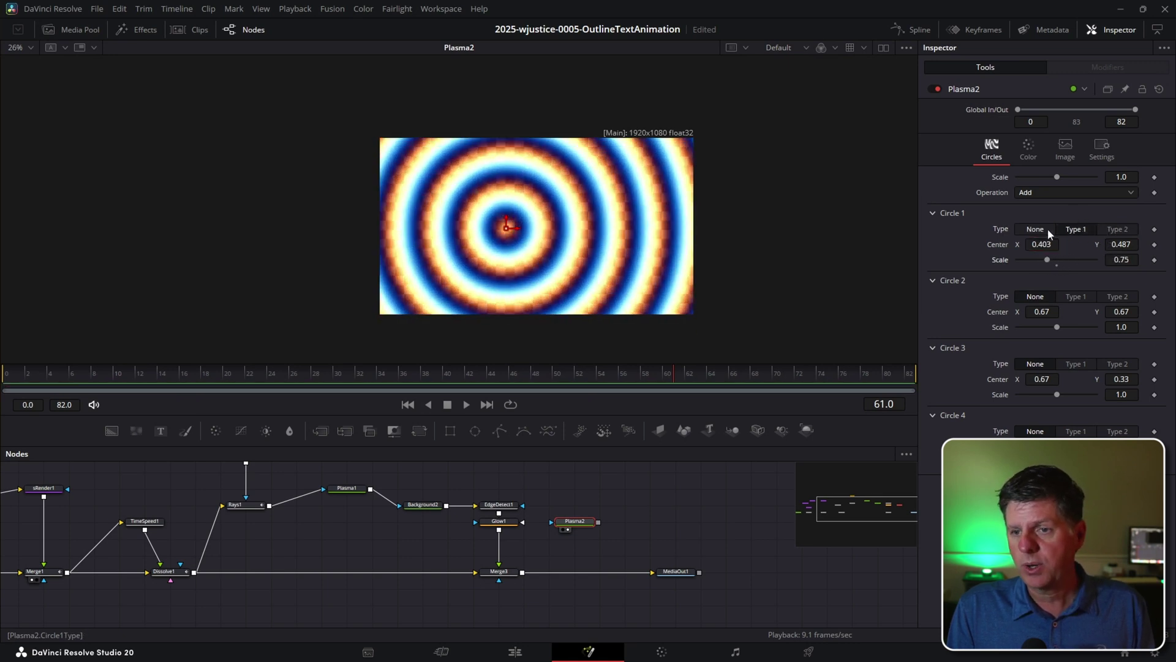
Set Plasma2's Circle 2 to Type 2 with Center X 0.298 and Scale 0.63
left_click(1073, 298)
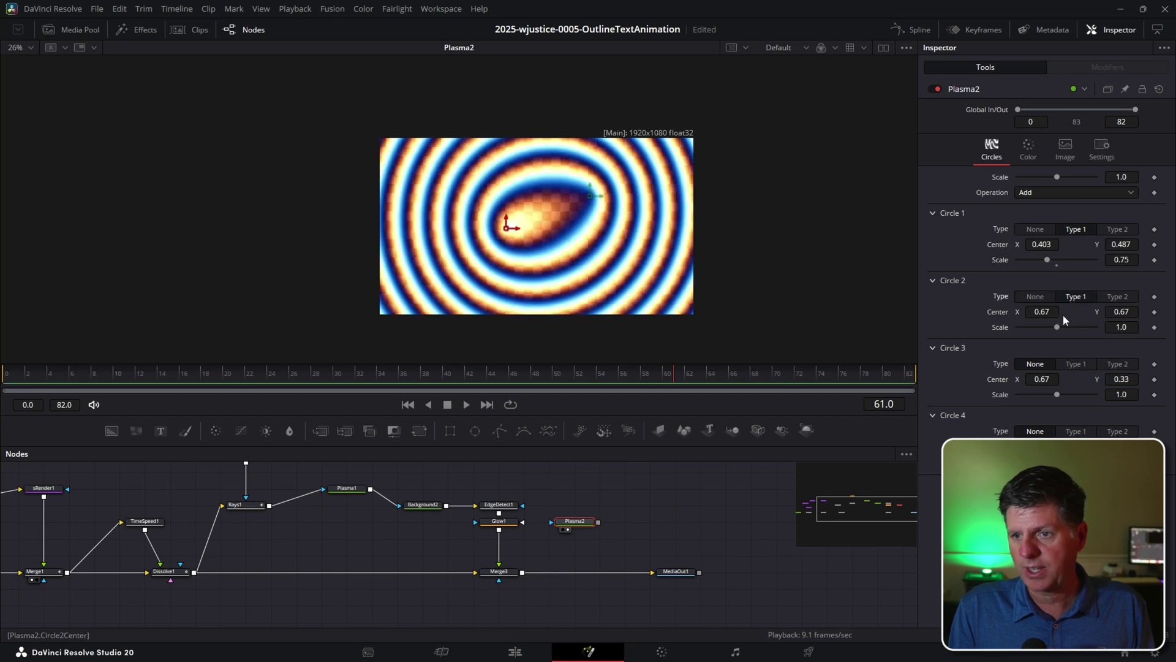
mouse_move(1039, 311)
left_mouse_down()
mouse_move(1127, 309)
mouse_move(734, 303)
mouse_move(1051, 309)
left_mouse_up()
left_click(1125, 297)
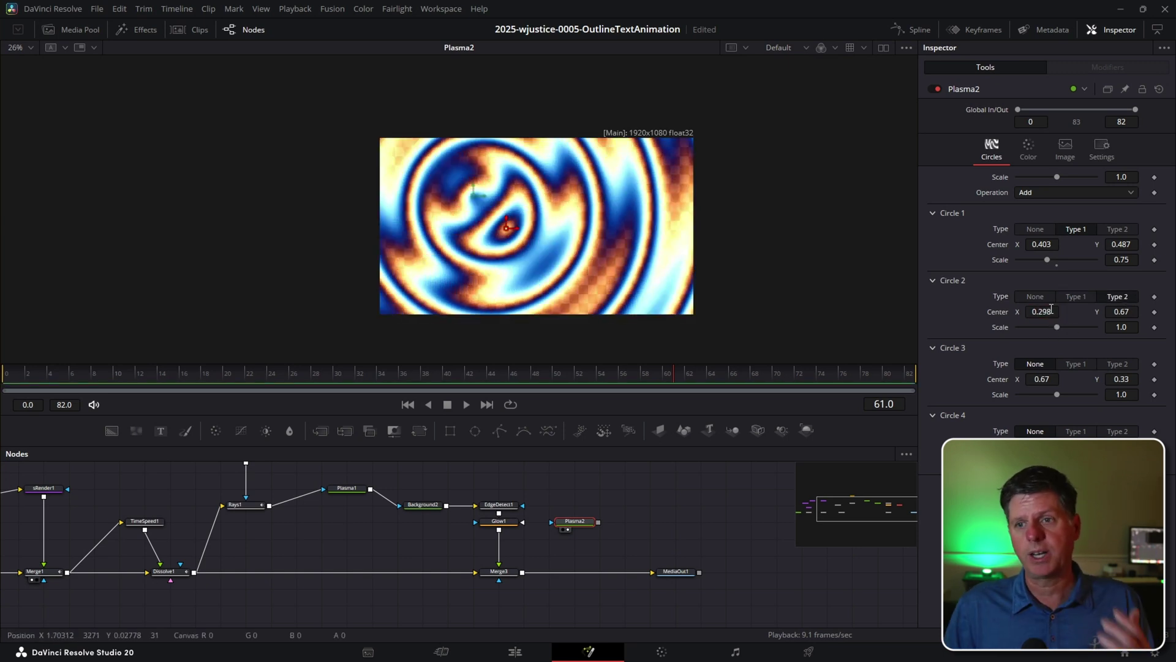
mouse_move(1059, 329)
left_mouse_down()
mouse_move(1019, 329)
mouse_move(1042, 327)
left_mouse_up()
Move the Center of Plasma2's Circle 1 to X 0.519, Y 0.233
left_click_drag(1119, 244, 1085, 243)
left_click_drag(507, 262, 508, 273)
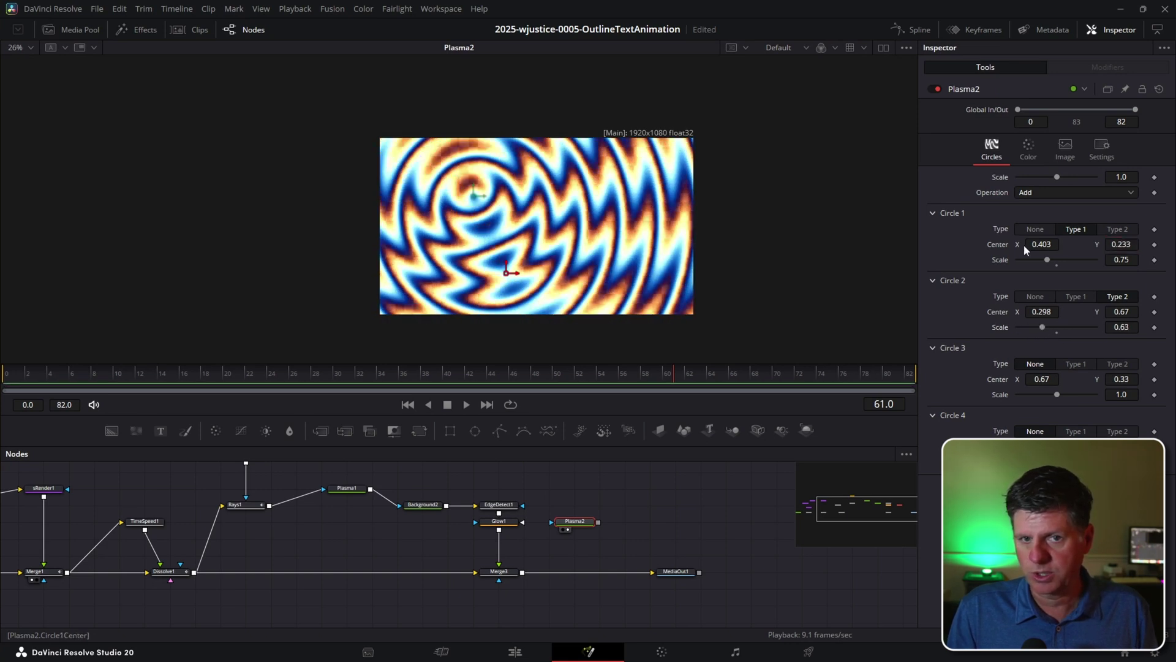
mouse_move(1042, 244)
left_mouse_down()
mouse_move(1072, 244)
mouse_move(1042, 249)
left_mouse_up()
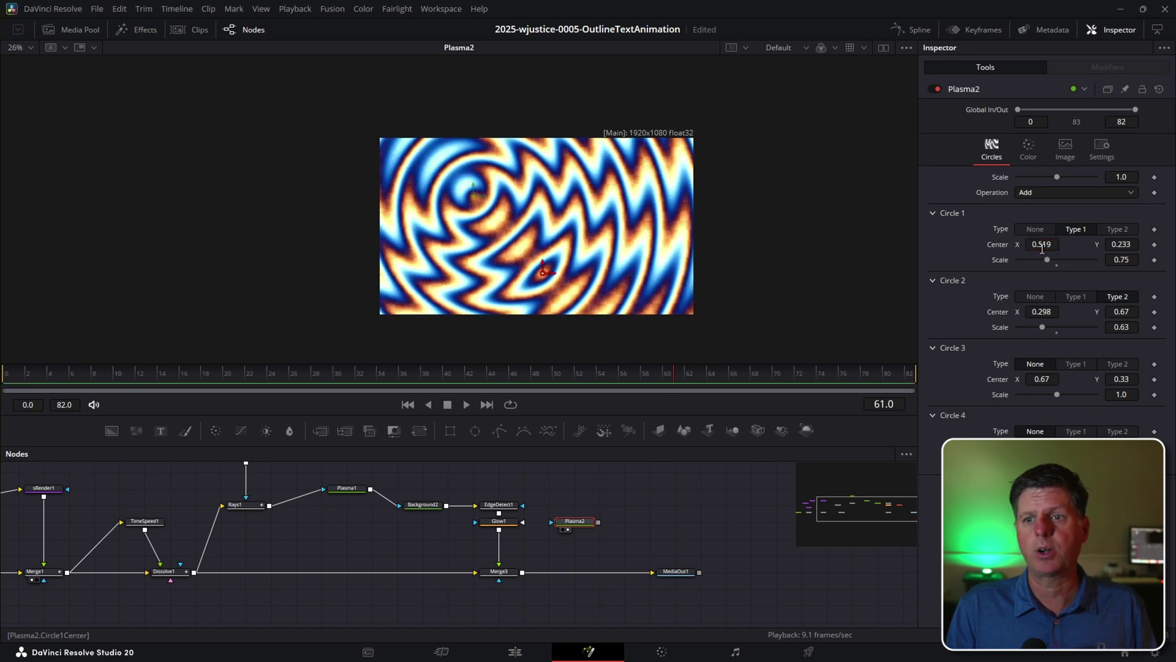
Reduce Plasma2's overall Scale to 0.859 and try the Subtract and Multiply operations
left_click_drag(1056, 177, 1050, 185)
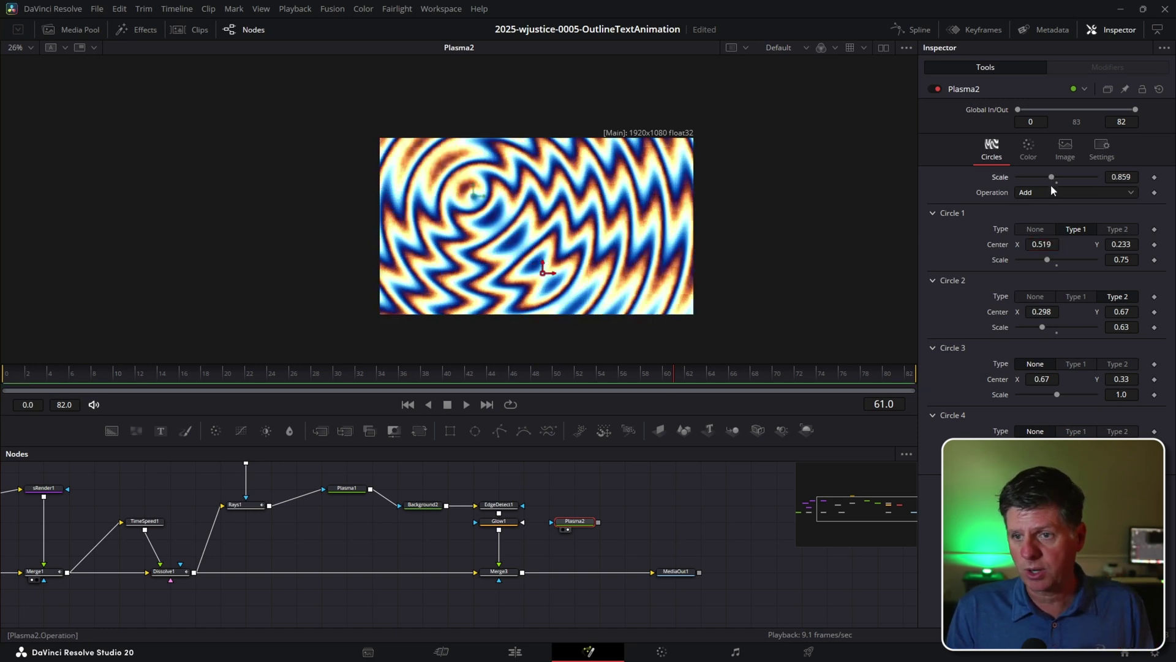
left_click(1047, 193)
left_click(1048, 223)
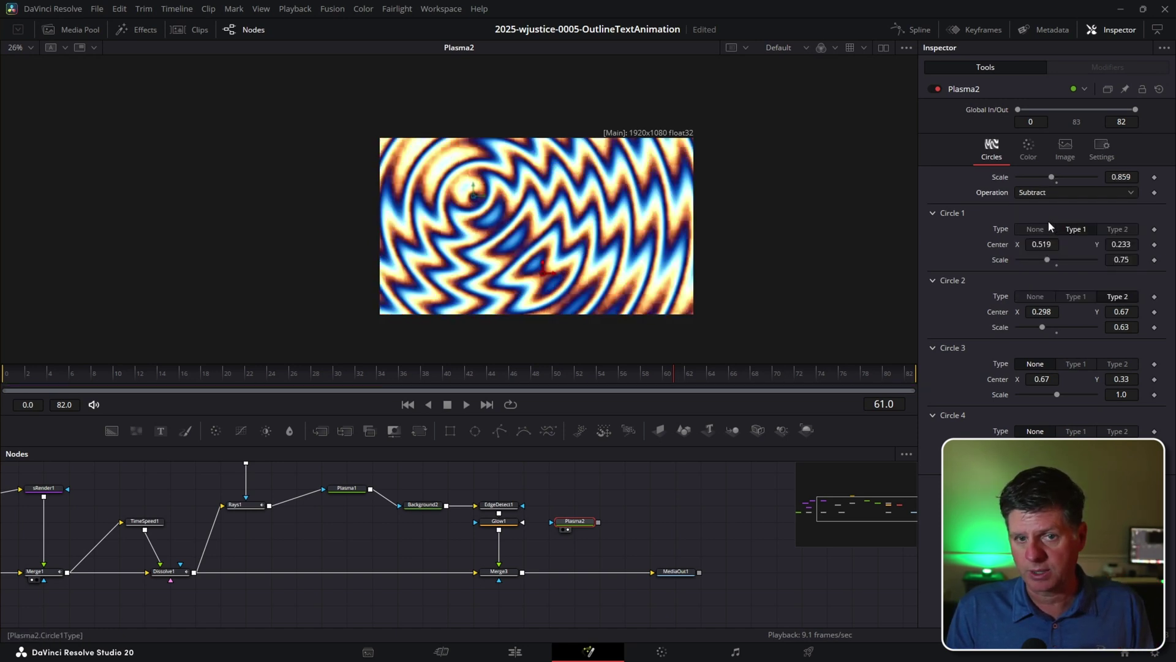
left_click(1052, 194)
left_click(1053, 232)
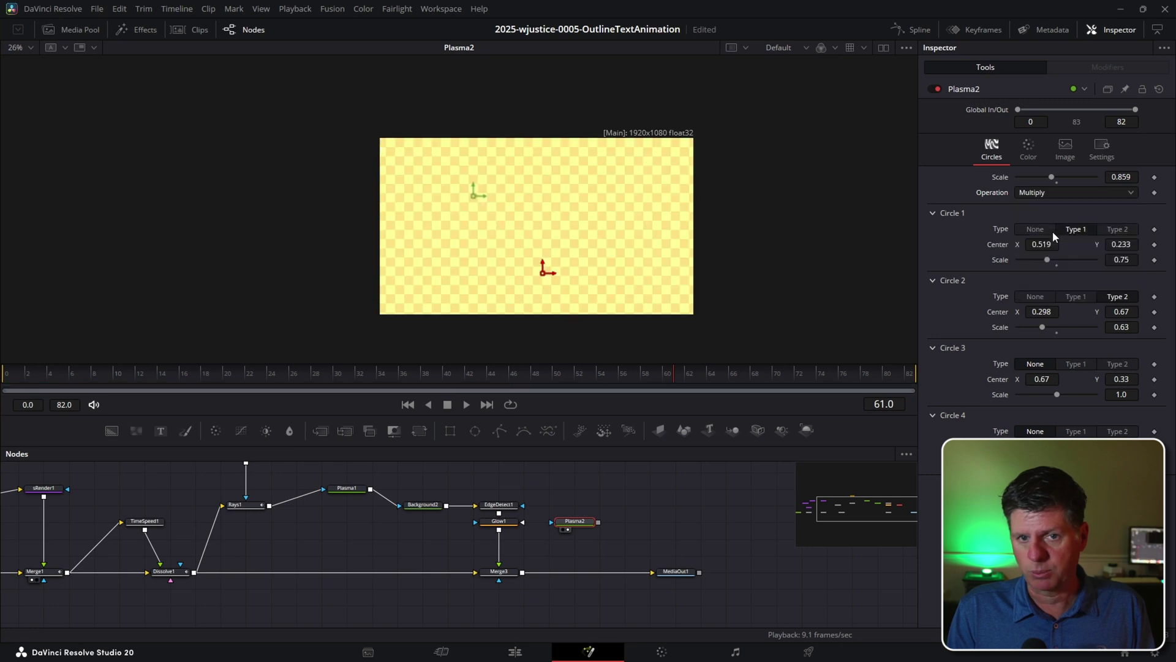
Set Plasma2's Circles 2, 3 and 4 to Type 1 and raise the Circle 1, 2 and 3 Scales to 7.57, 8.29 and 6.0
left_click(1076, 296)
left_click(1076, 364)
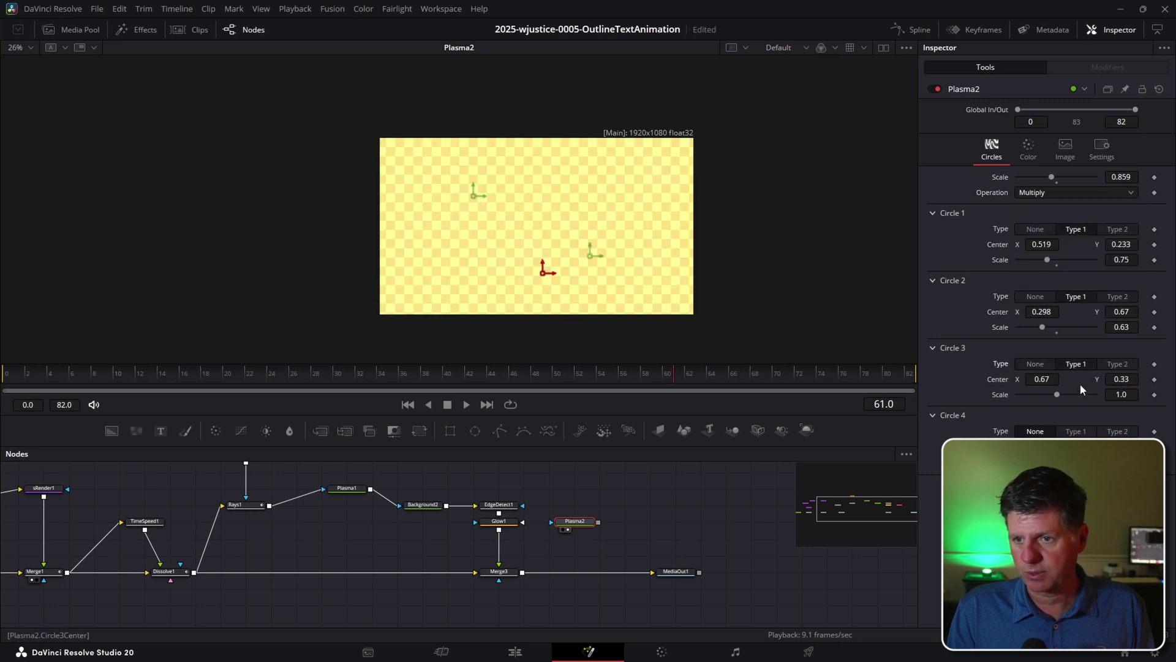
left_click(1076, 431)
left_click_drag(1042, 327, 1088, 327)
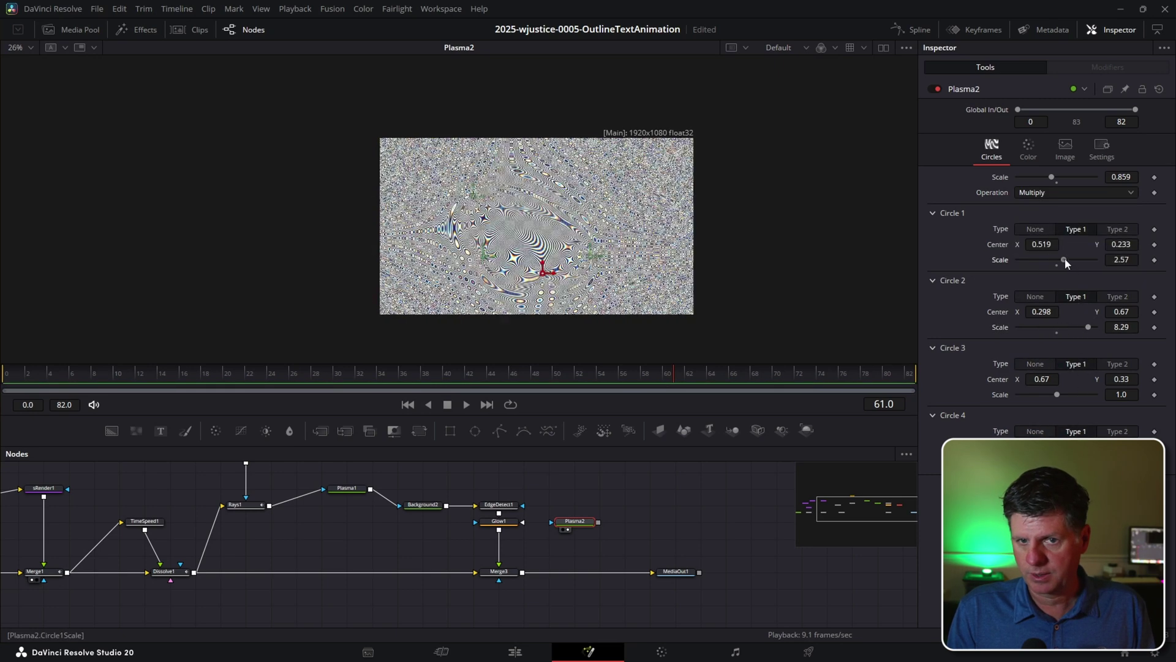
left_click_drag(1047, 259, 1084, 260)
left_click_drag(1056, 394, 1078, 395)
Set Plasma2's Circle 2, 3 and 4 Types to None, Operation to Add, and Circle 1 to Scale 1.71 and Center Y 0.363
left_click(1047, 367)
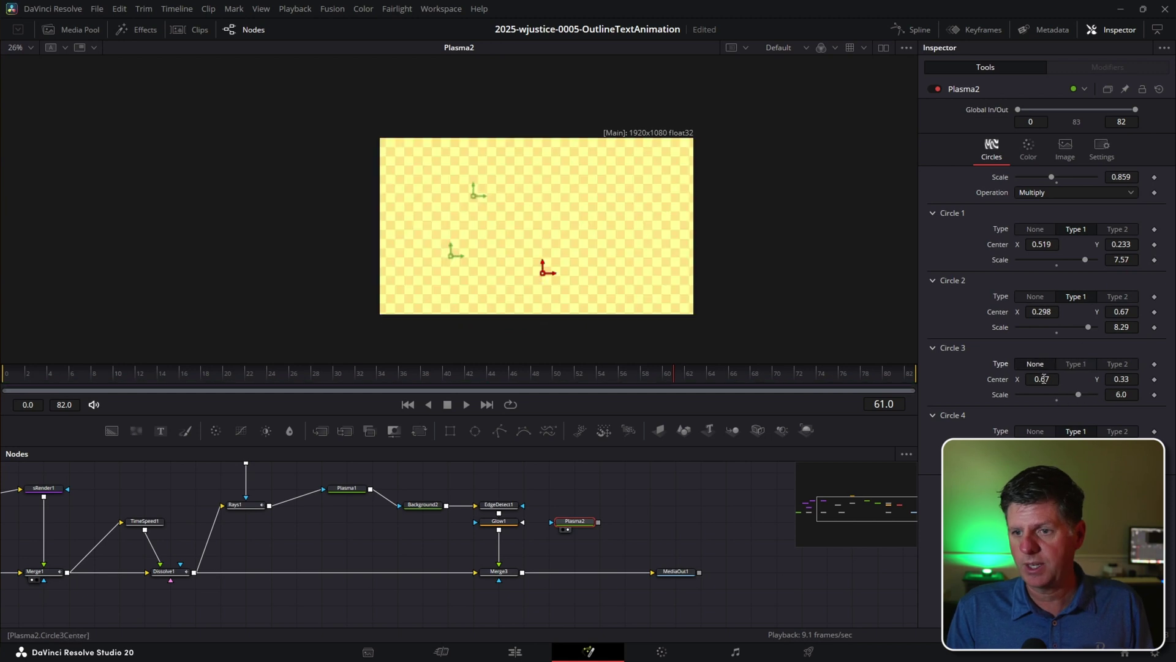
left_click(1041, 432)
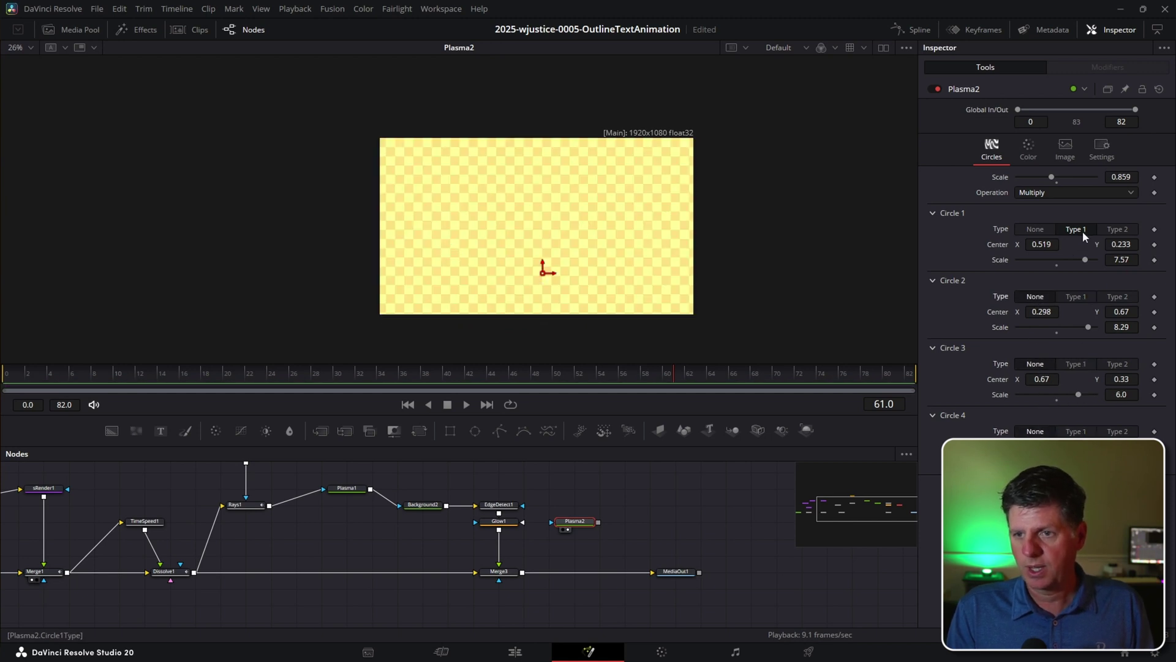
left_click(1063, 191)
left_click(1060, 235)
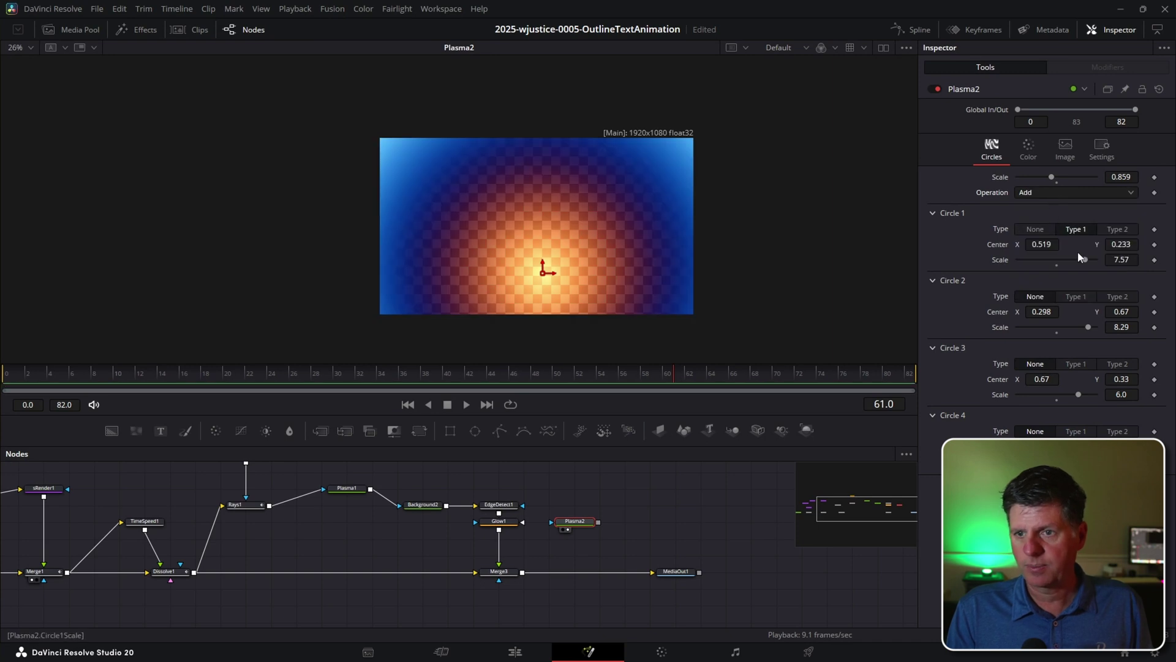
left_click_drag(1085, 259, 1109, 244)
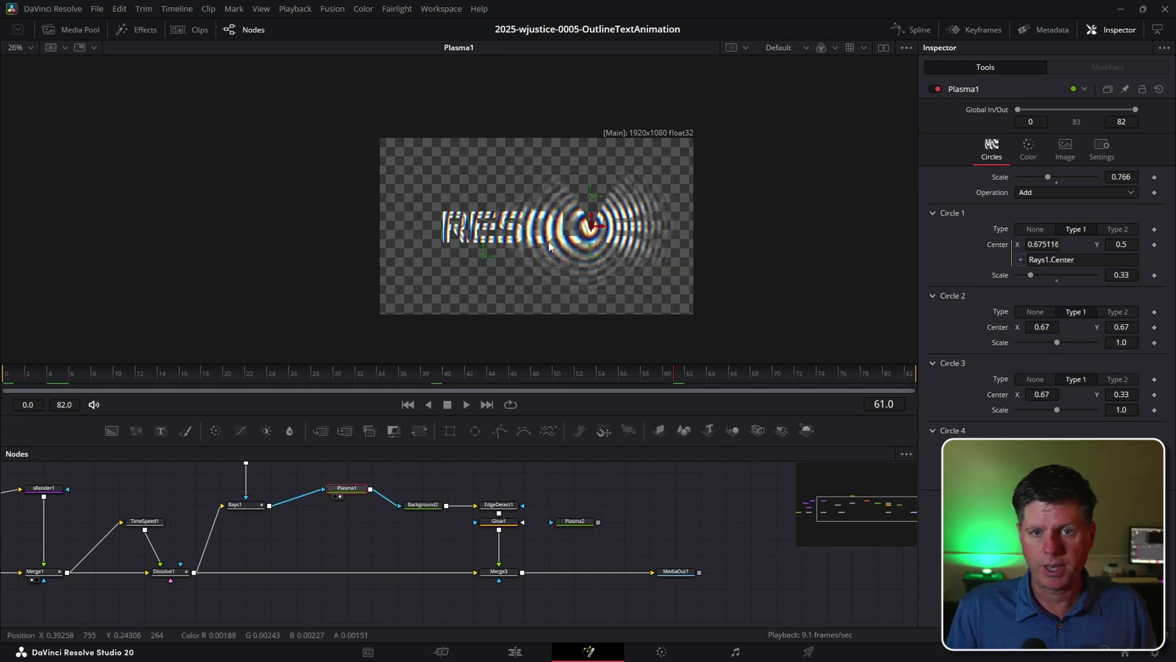
Set Plasma1's Circle 2 and Circle 4 Types to None and play the masked plasma
scroll(549, 241, "up", 3)
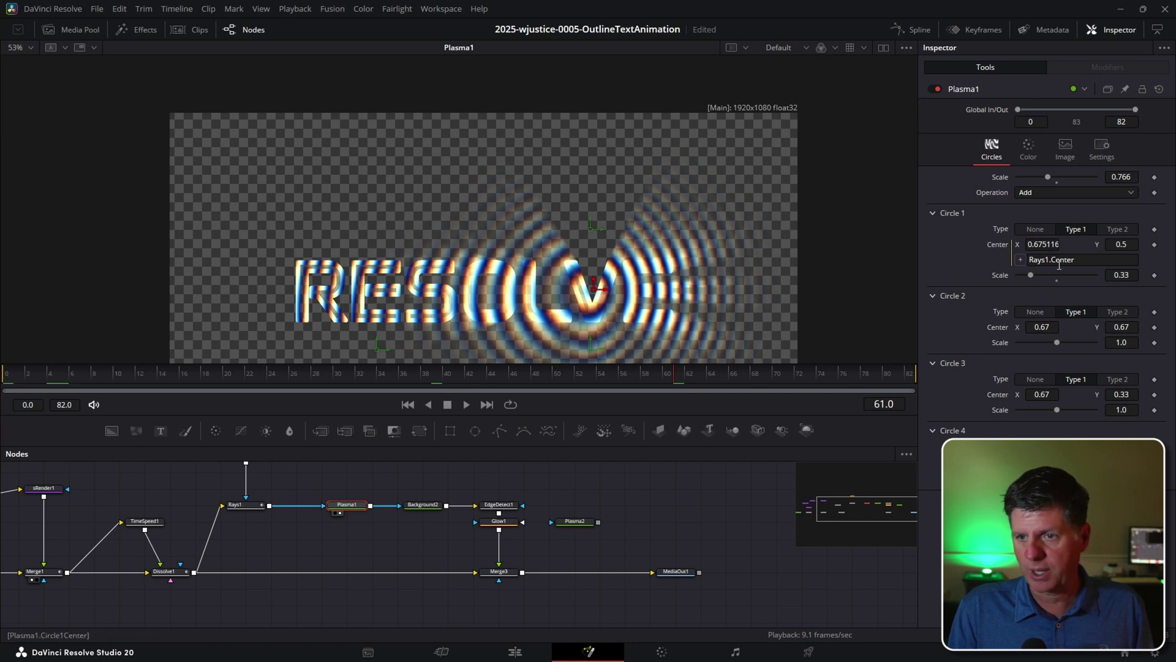
left_click(1042, 312)
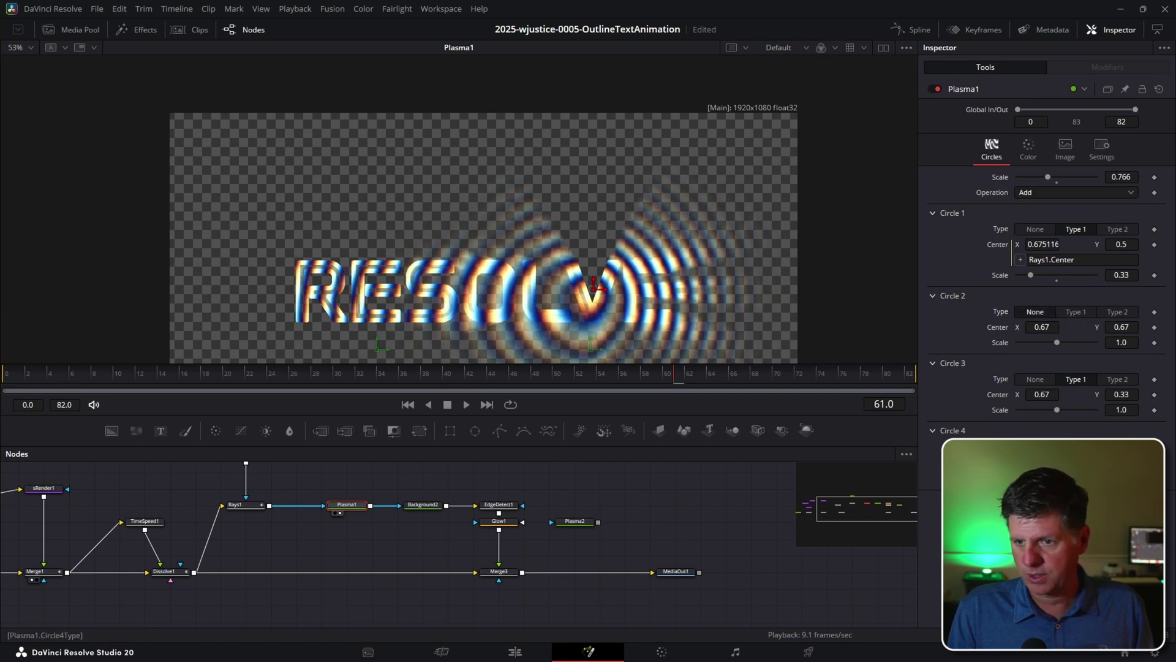
left_click(1035, 445)
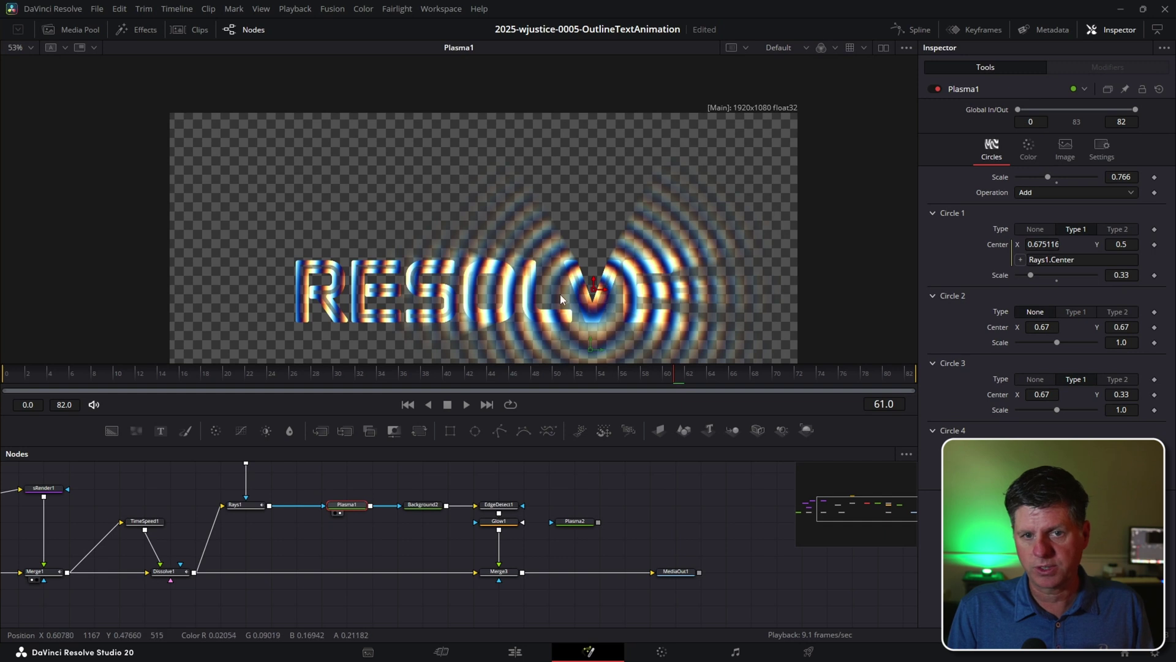
key("space")
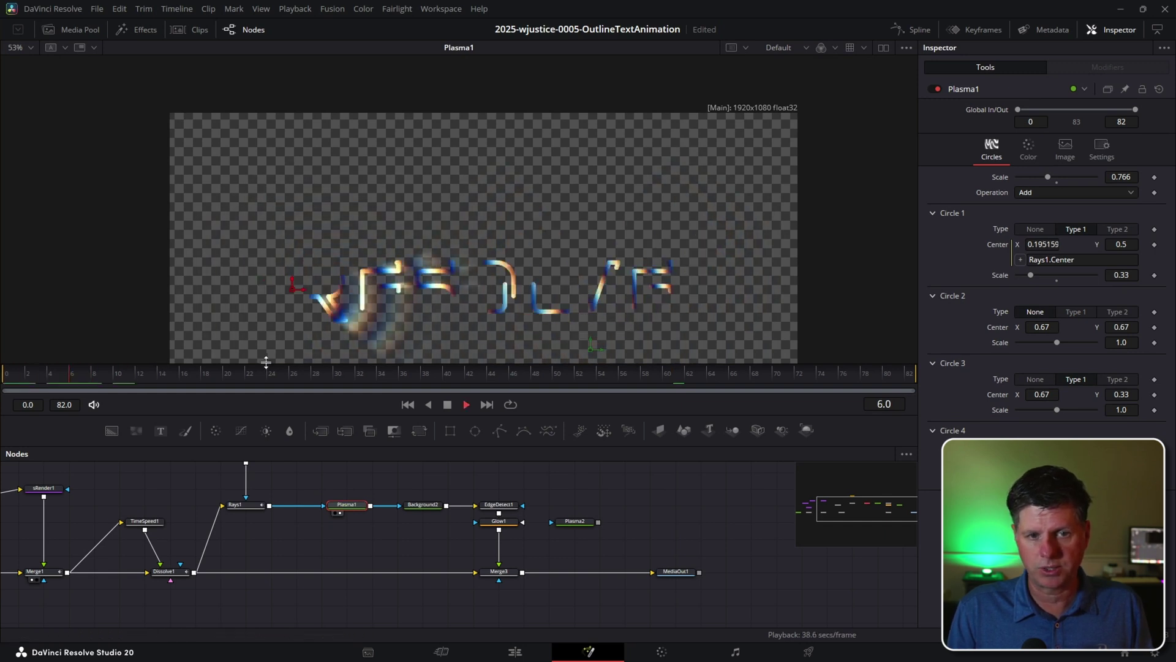
key("space")
Set Plasma1's Circle 1 Scale to 0.56 and Circle 3 Type to None, and preview the motion
left_click_drag(1031, 275, 1042, 274)
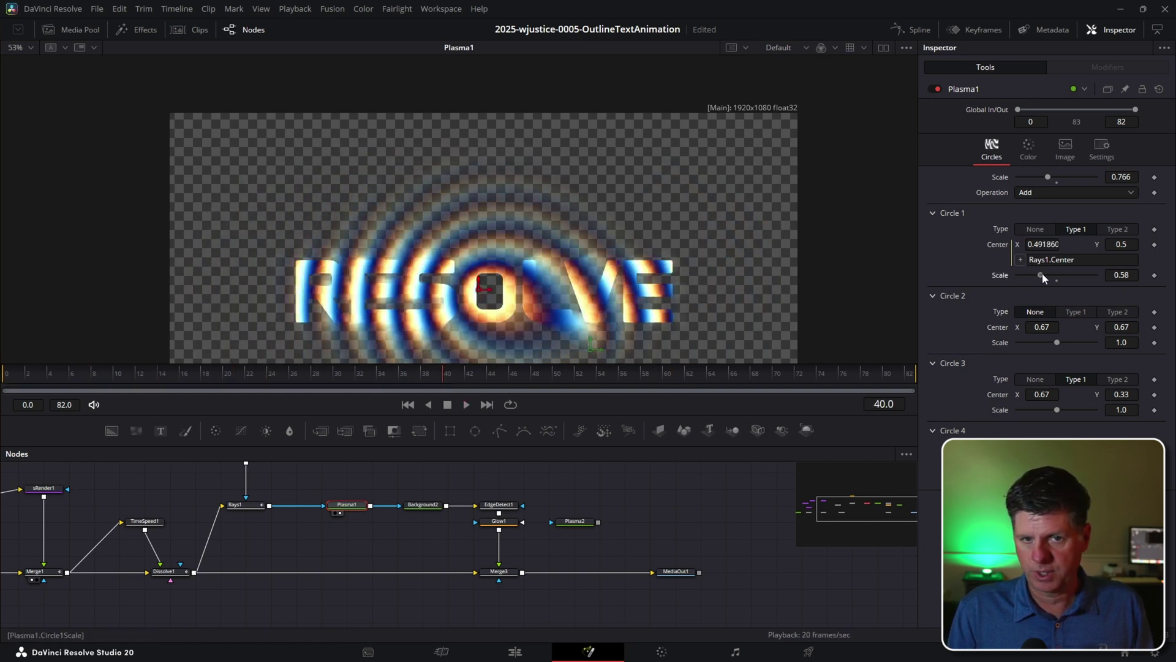
left_click(1039, 379)
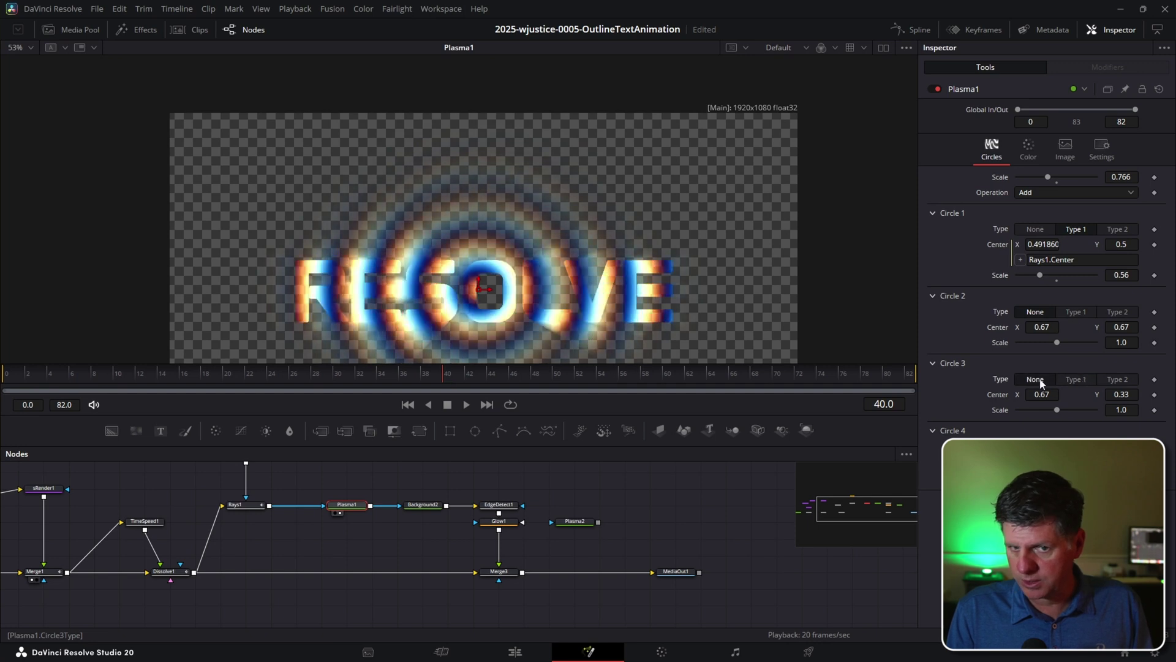
key("space")
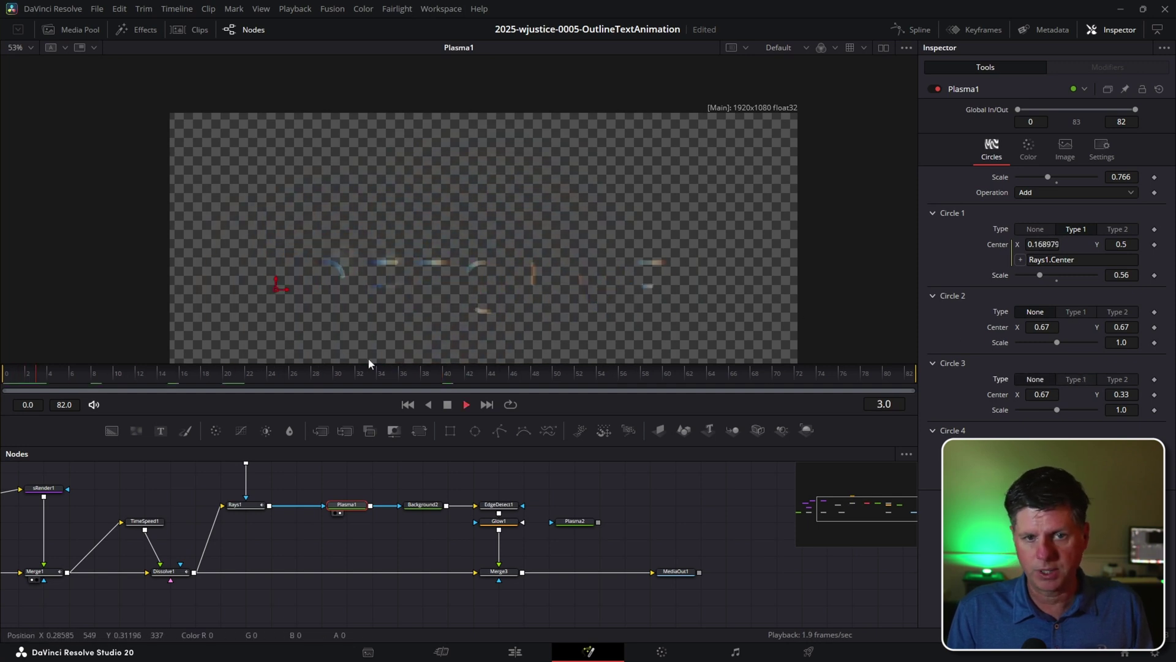
key("space")
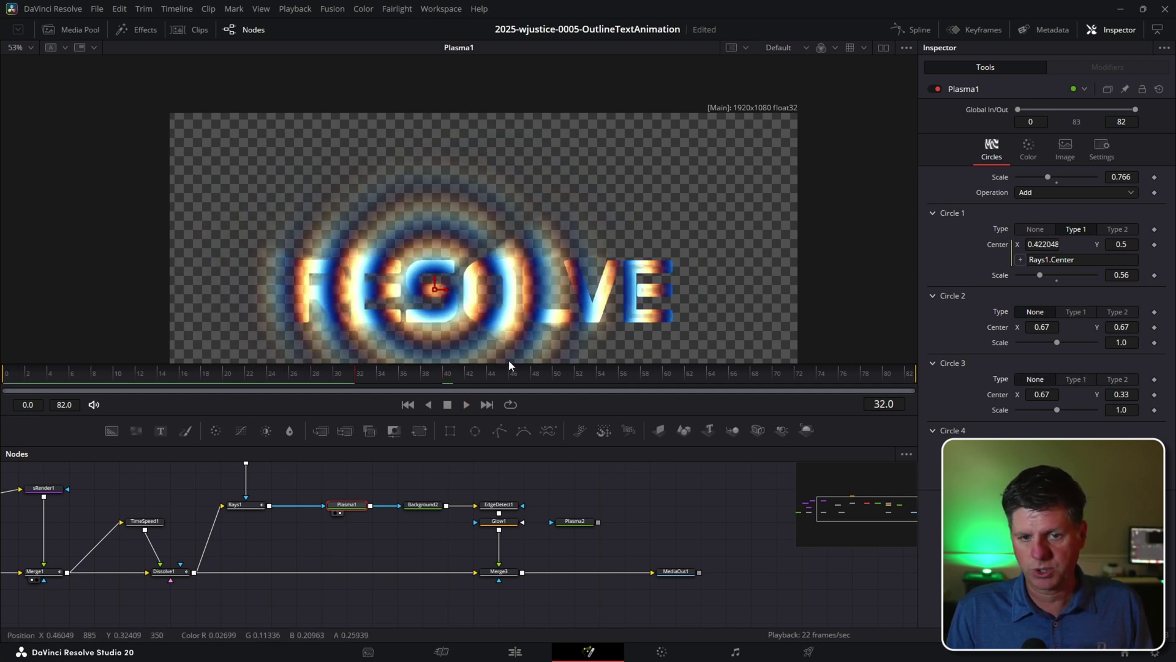
View MediaOut1 and play the final composite to check the single-circle plasma rays
left_click(683, 573)
key("2")
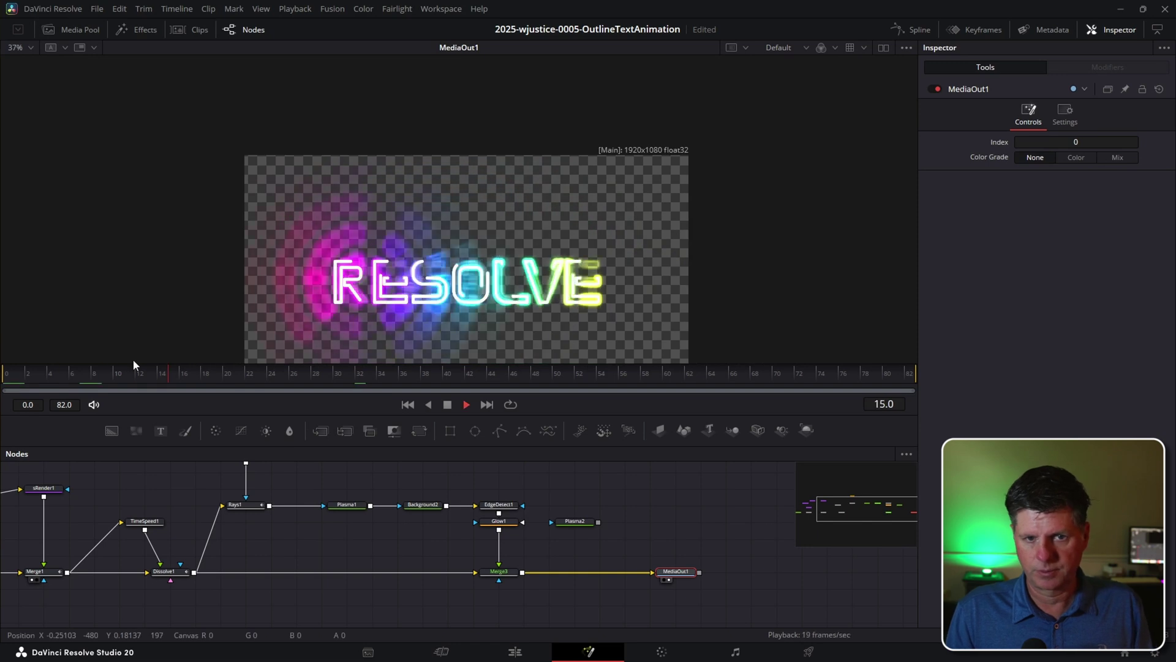
key("space")
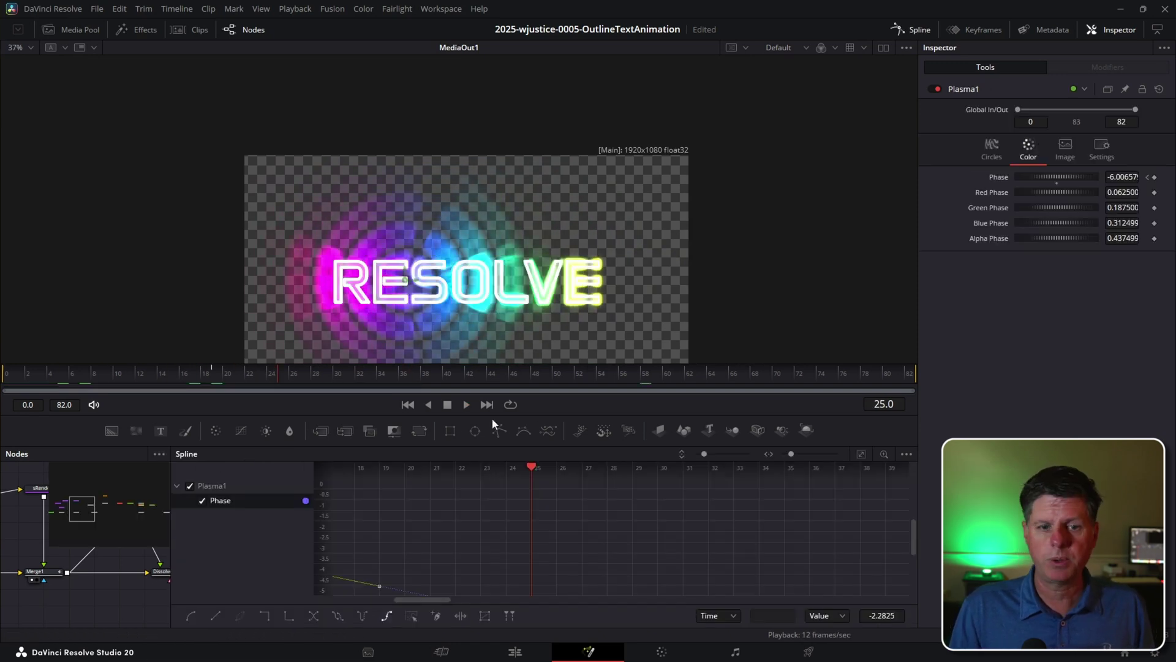
Widen the Nodes area beside the Spline editor for Plasma1's Phase curve
left_click_drag(173, 521, 665, 521)
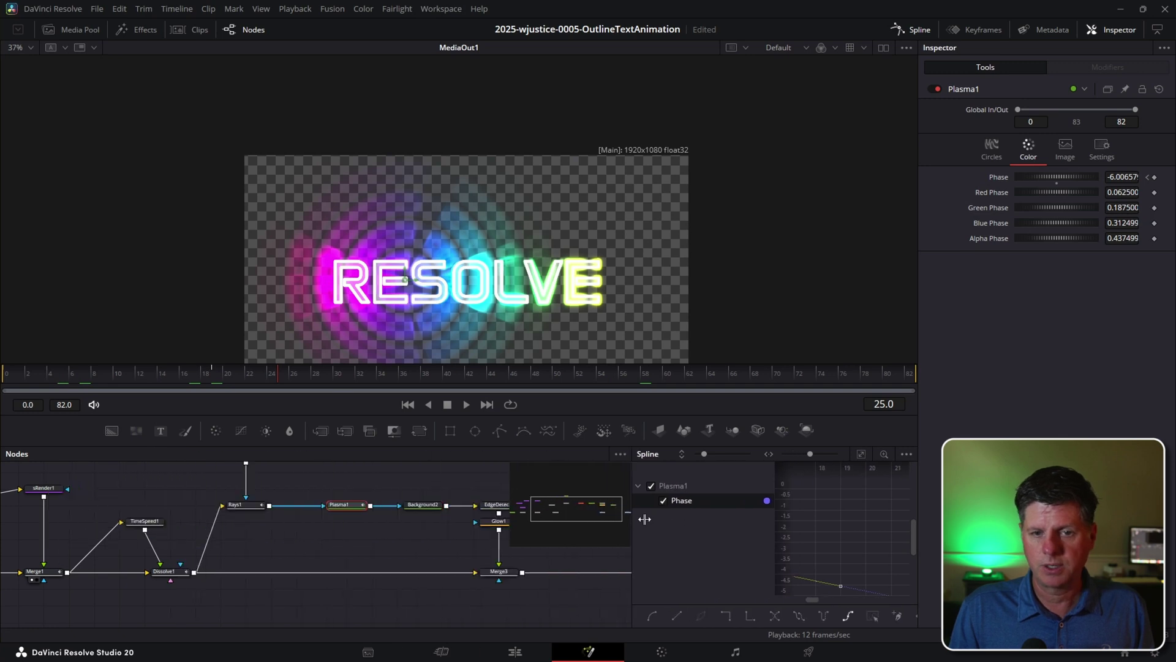